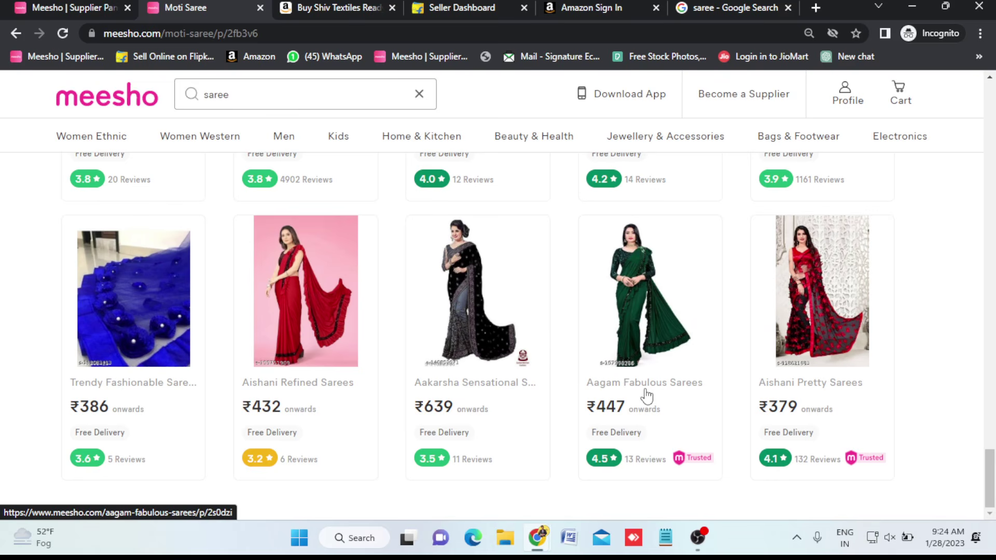
# Examine the Moti Saree product page, including its customer reviews and the sarees listed under People also viewed
pyautogui.scroll(15, 647, 397)
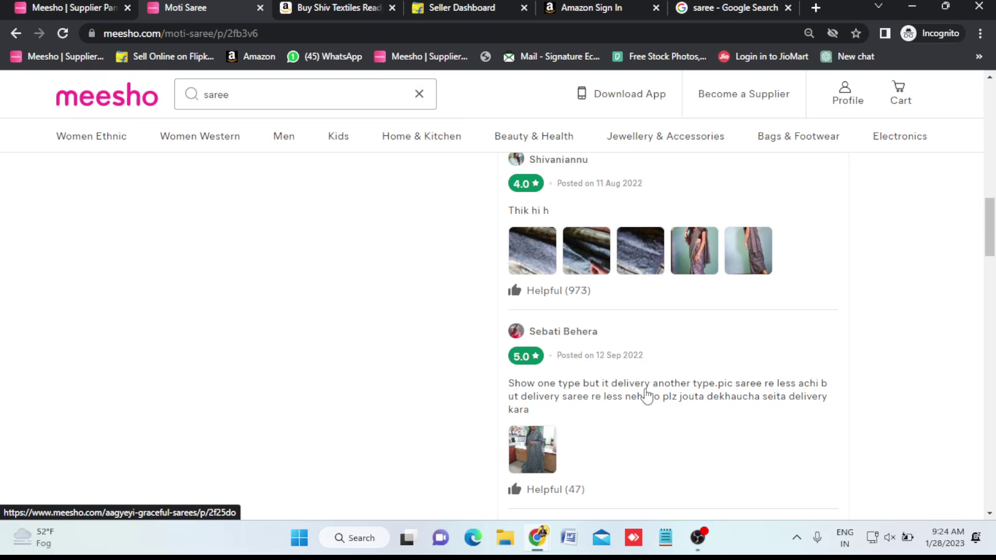
pyautogui.scroll(6, 647, 397)
pyautogui.scroll(-20, 647, 396)
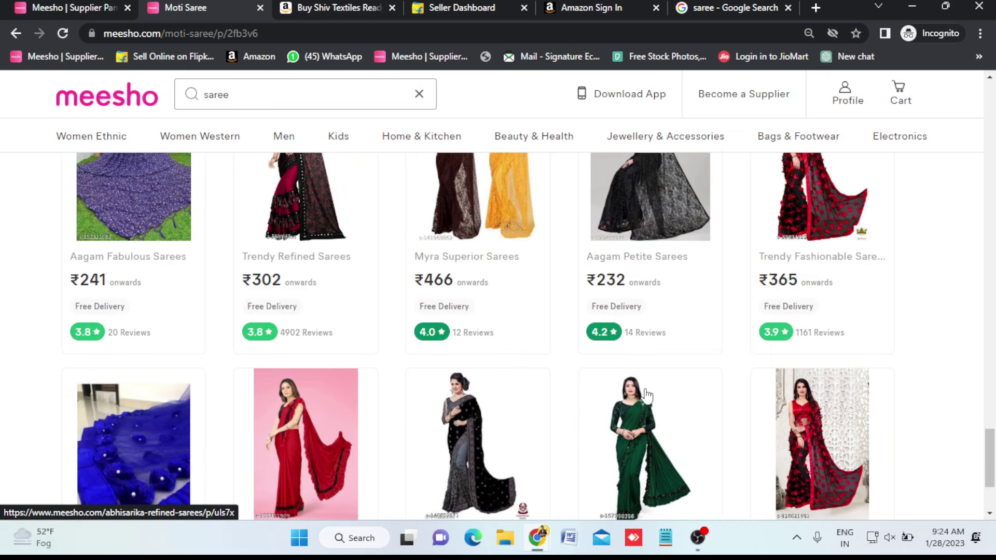
pyautogui.scroll(-3, 646, 396)
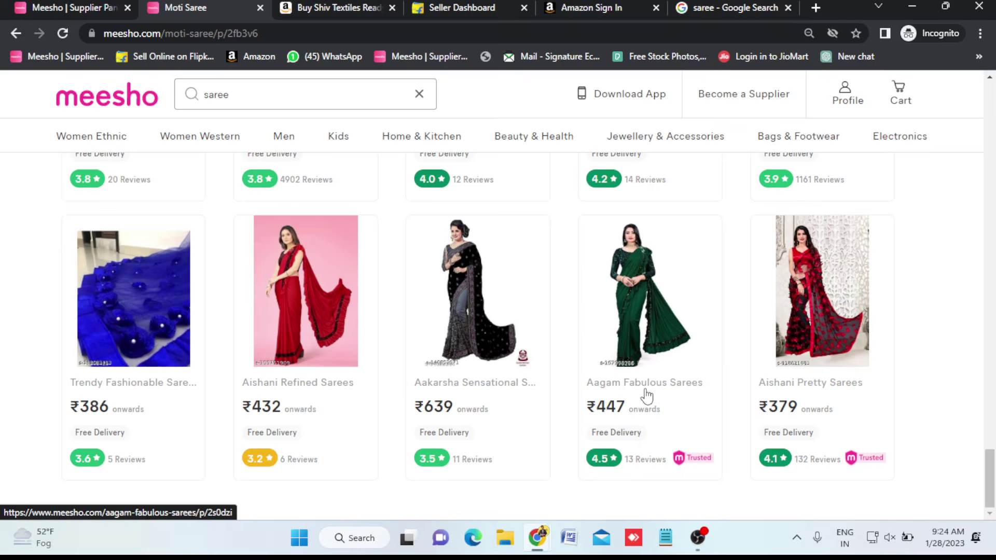
pyautogui.scroll(15, 646, 396)
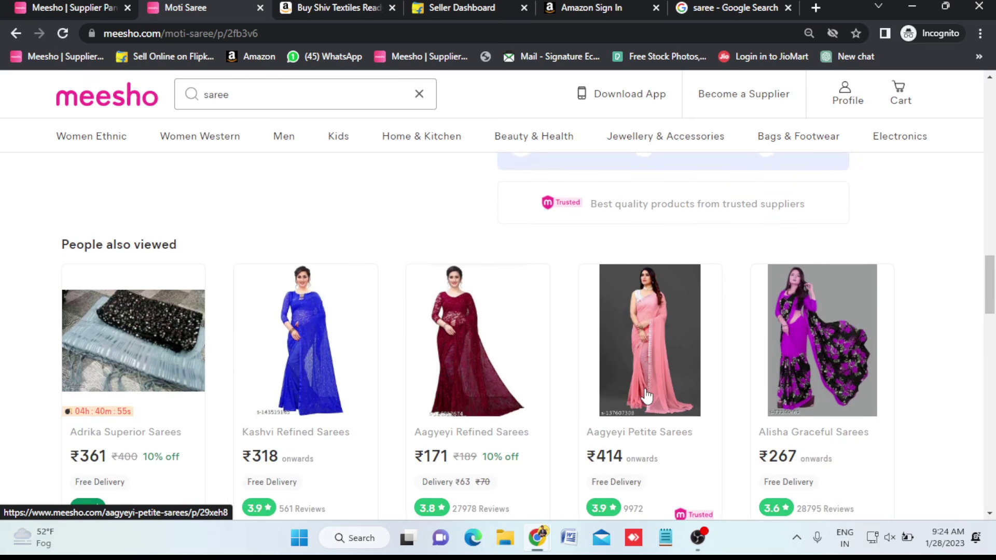
pyautogui.scroll(15, 647, 397)
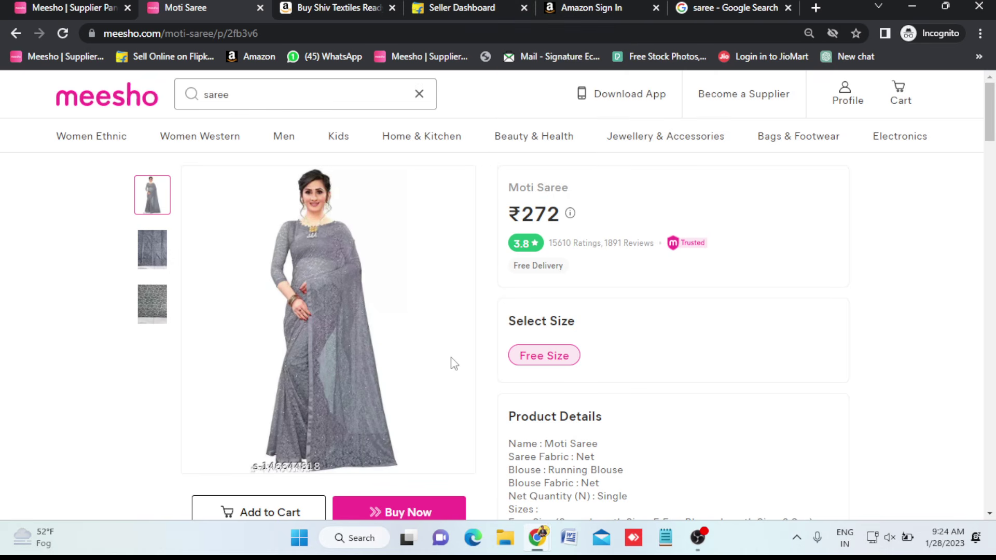
pyautogui.scroll(-20, 657, 396)
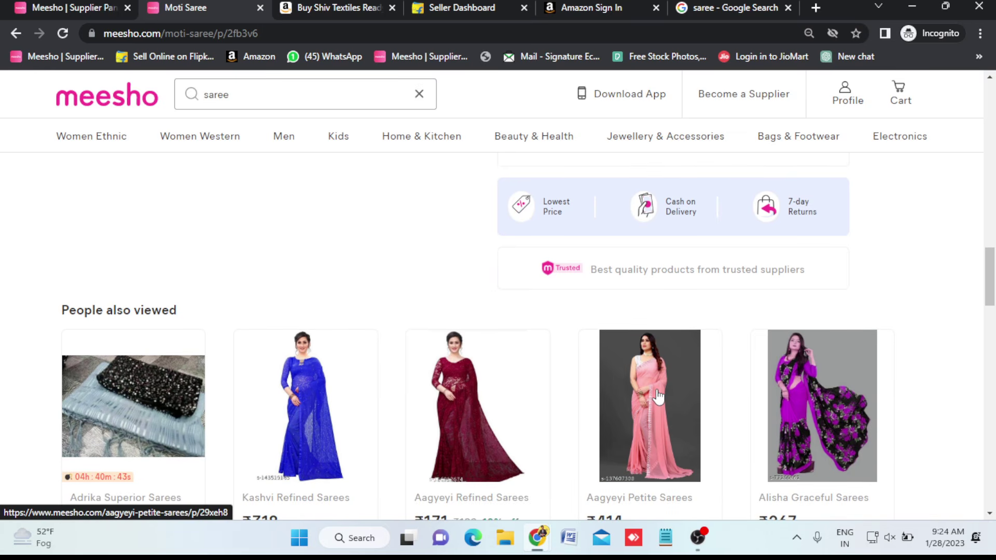
pyautogui.scroll(-8, 657, 396)
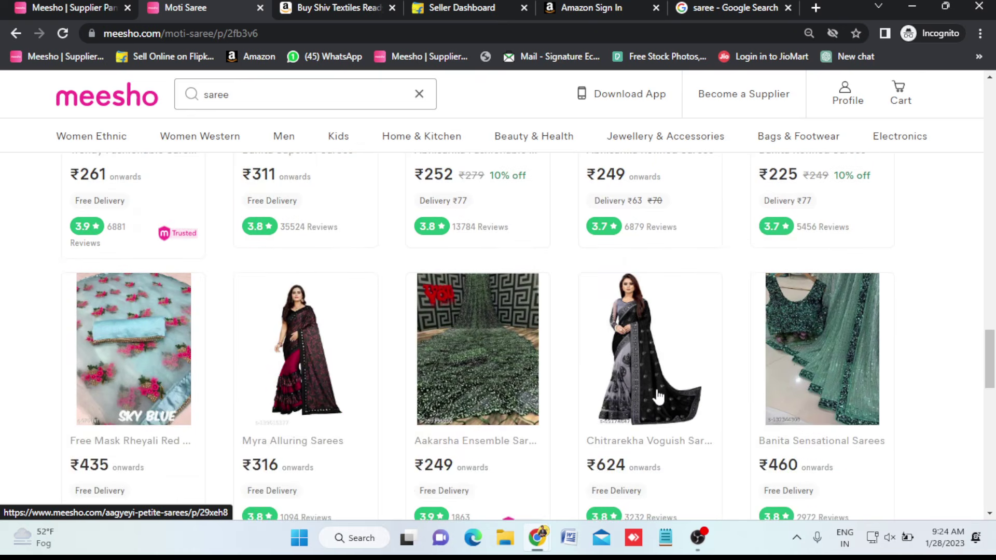
pyautogui.scroll(-12, 657, 395)
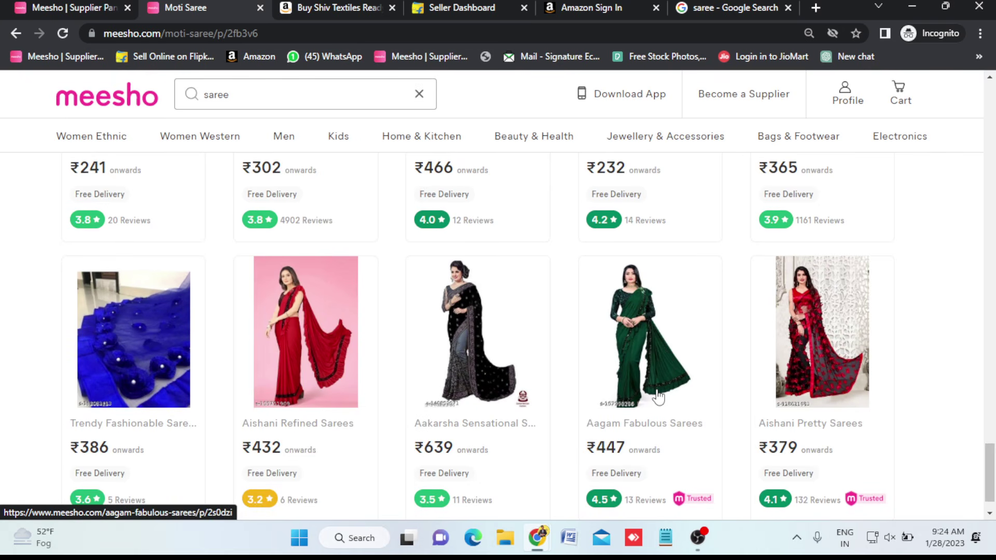
pyautogui.scroll(16, 669, 440)
pyautogui.scroll(10, 668, 440)
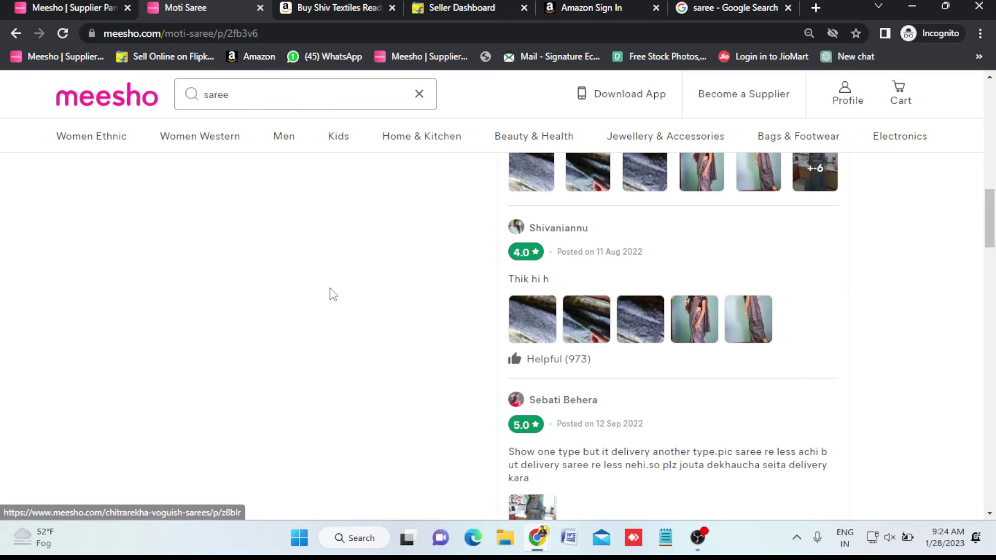
pyautogui.scroll(15, 472, 253)
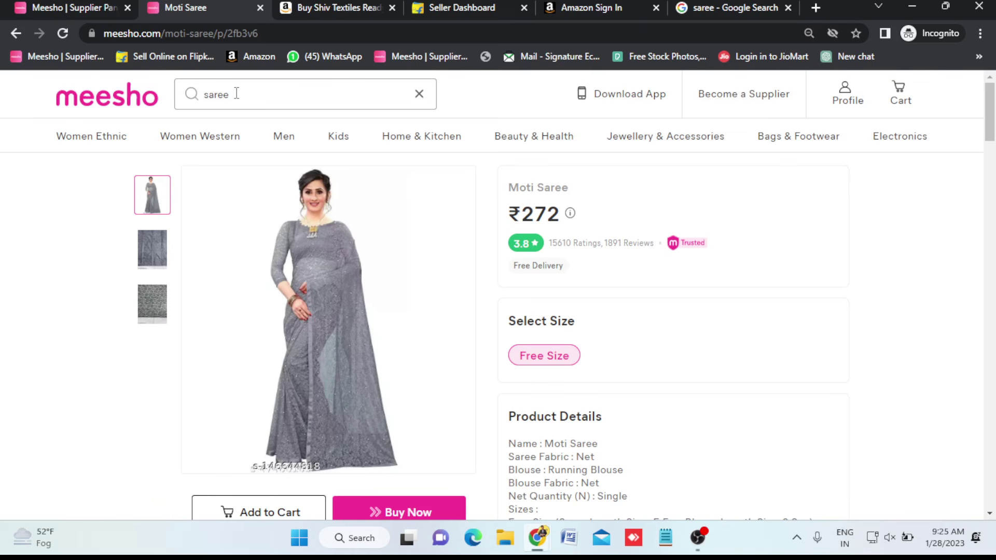
pyautogui.scroll(-12, 236, 94)
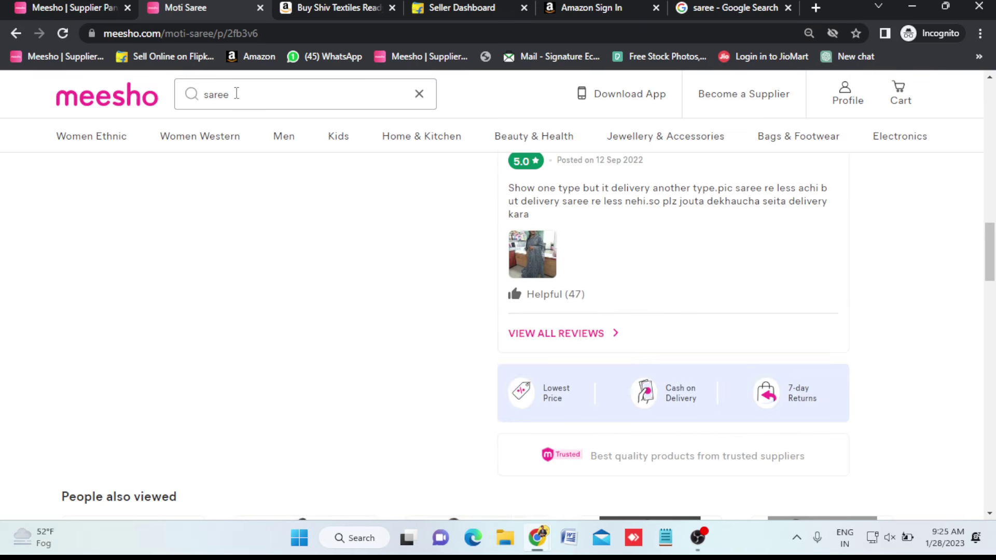
pyautogui.scroll(-9, 553, 437)
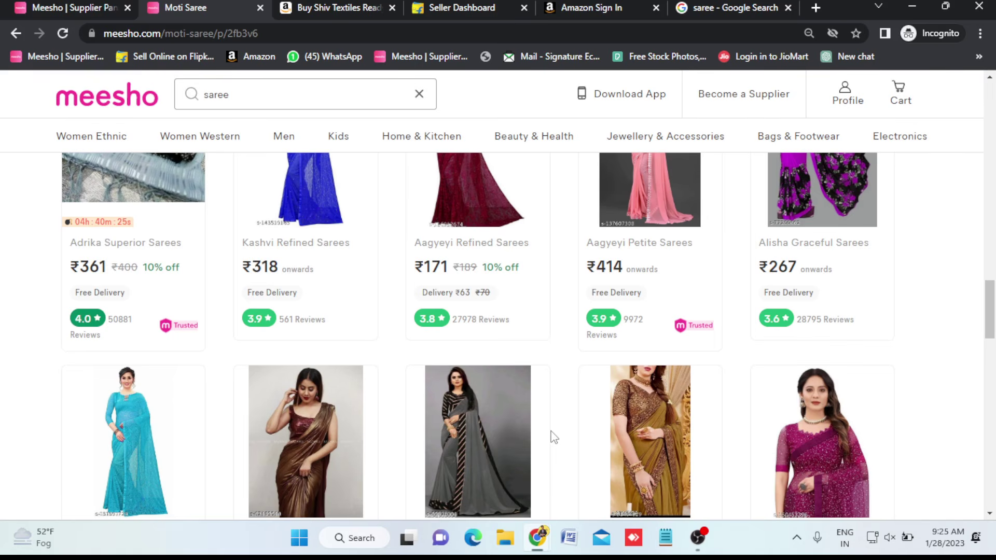
pyautogui.scroll(-10, 554, 437)
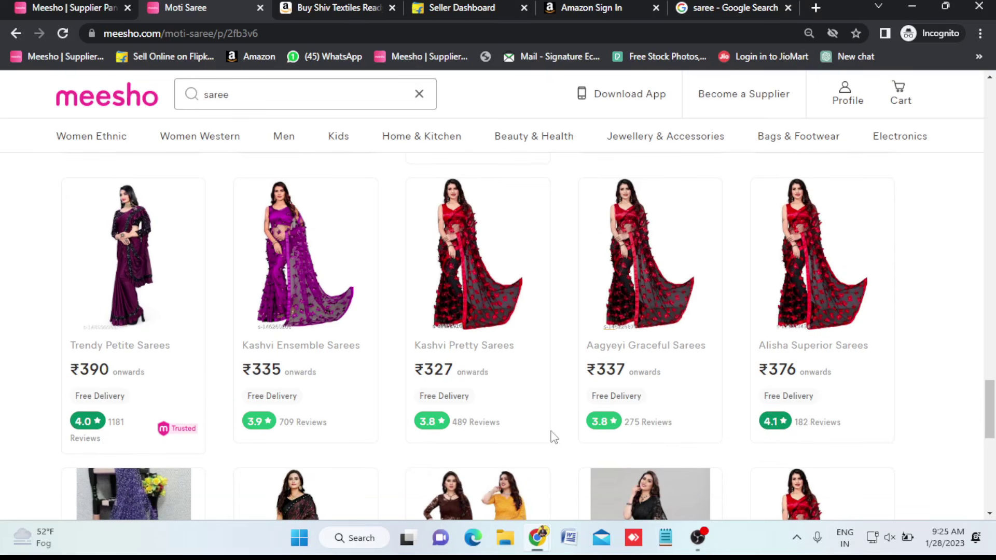
pyautogui.scroll(-5, 553, 437)
pyautogui.scroll(20, 553, 437)
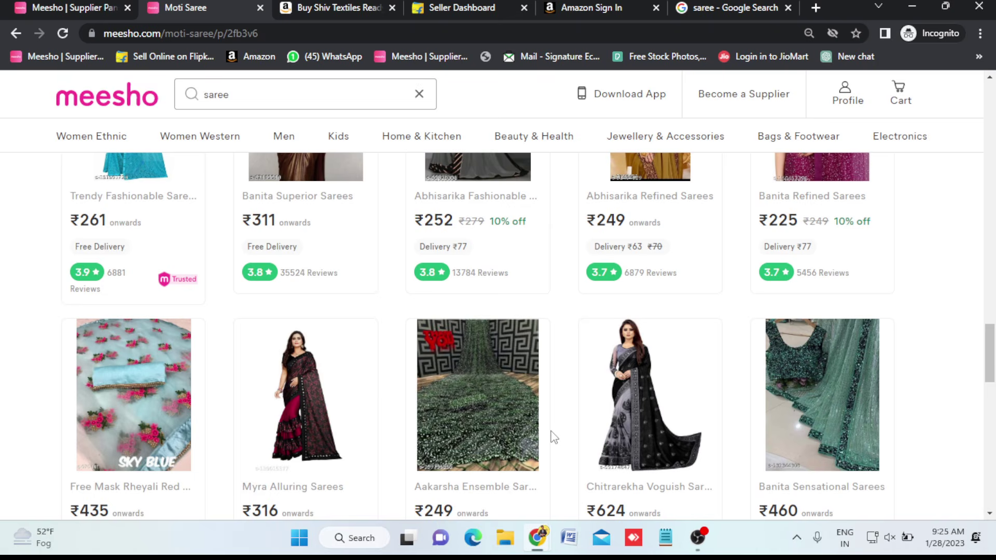
# Switch to the Meesho supplier panel and open the catalog upload page from the inventory
pyautogui.click(82, 6)
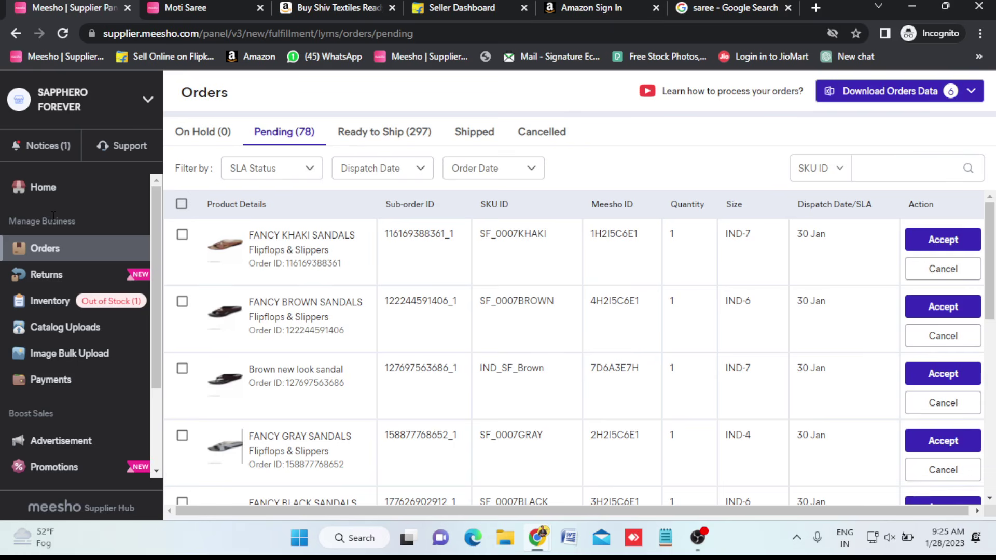
pyautogui.click(51, 310)
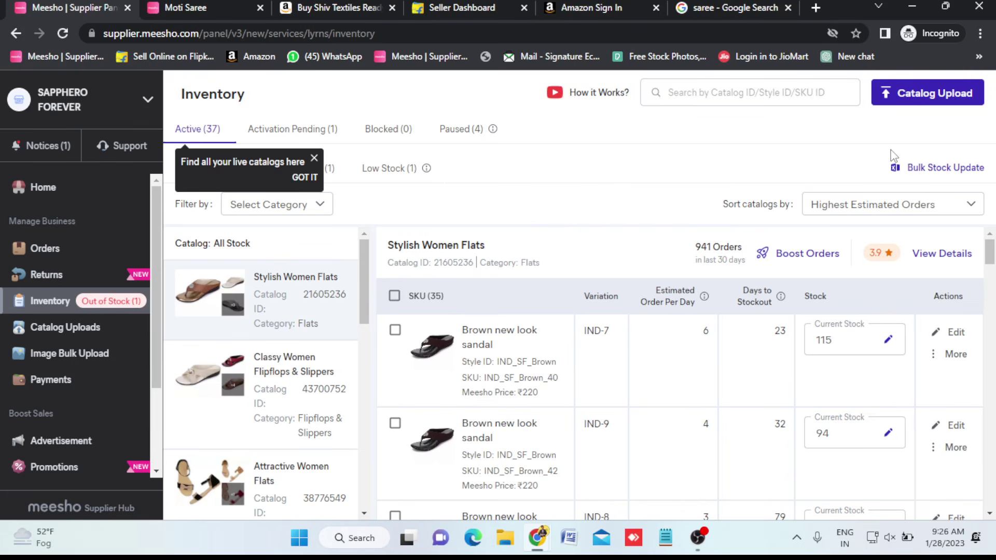
pyautogui.click(934, 104)
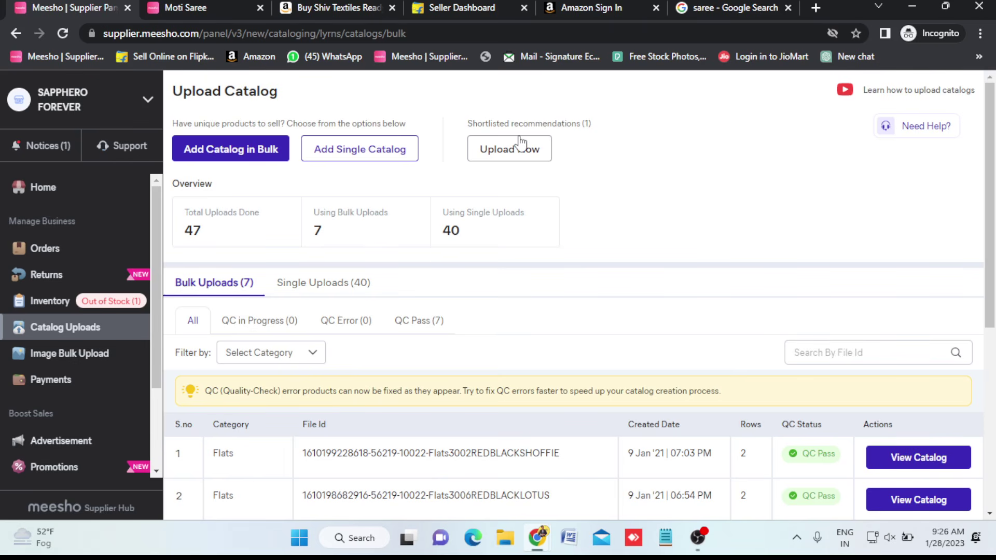
pyautogui.scroll(-2, 44, 429)
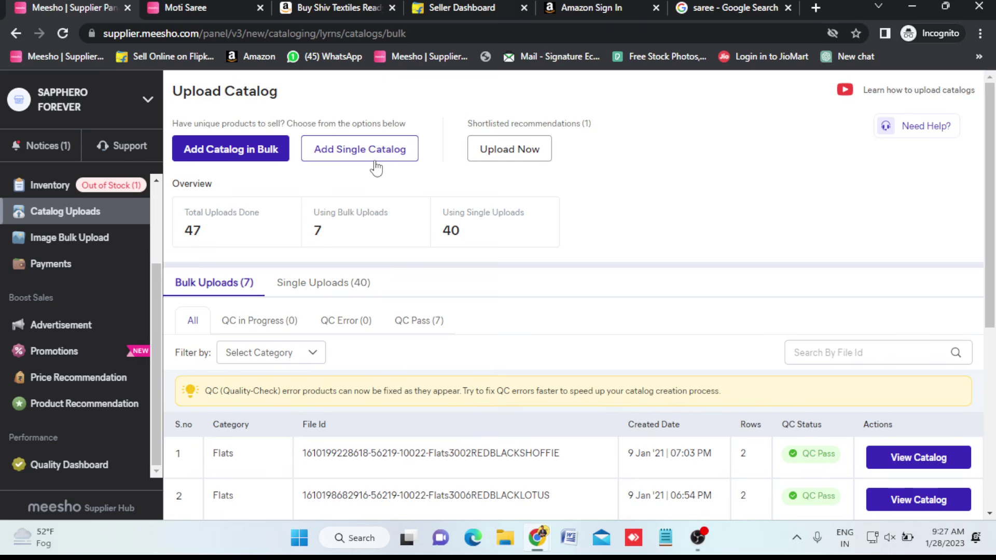
# Switch back to the Moti Saree listing and examine its photos, similar products in other colours, and product ratings
pyautogui.click(193, 6)
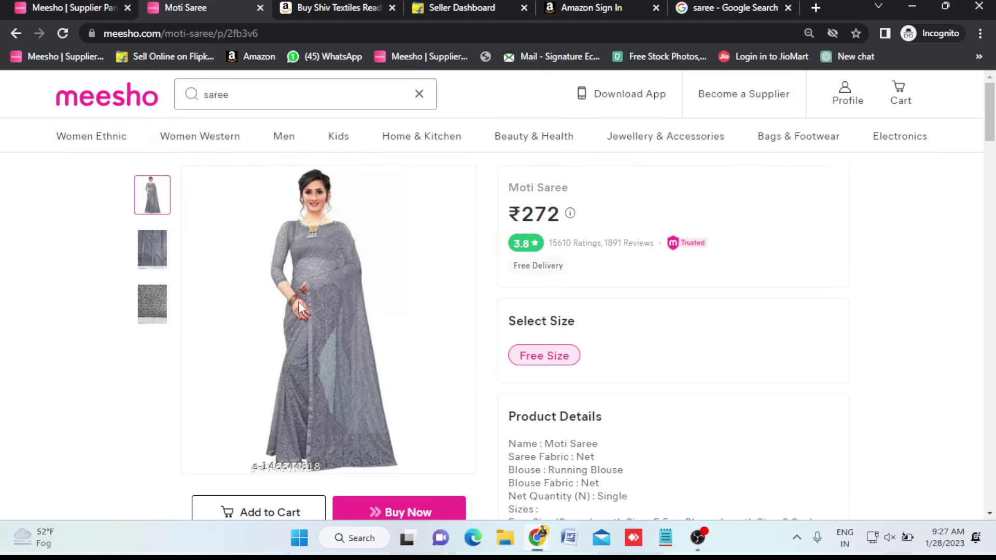
pyautogui.scroll(-4, 518, 404)
pyautogui.scroll(-2, 514, 404)
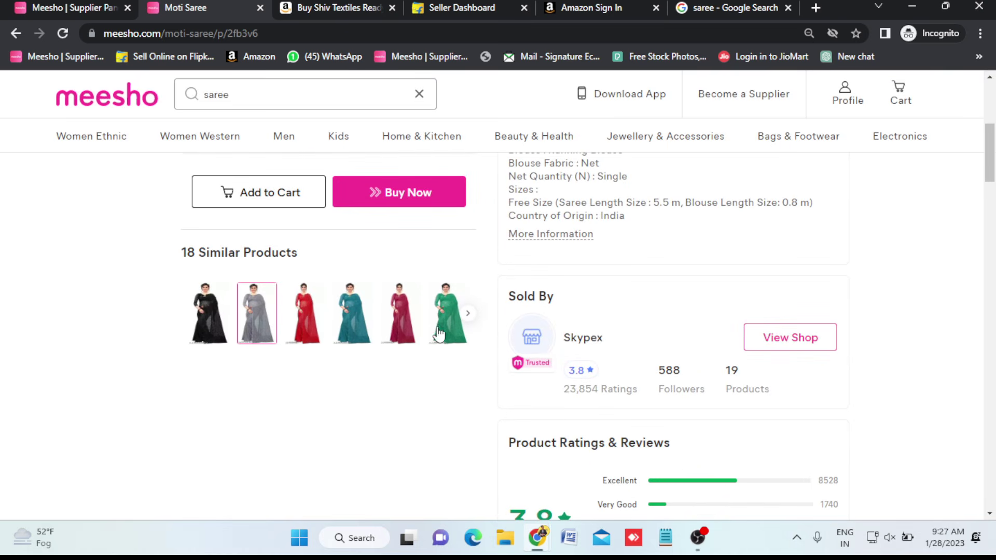
pyautogui.click(470, 315)
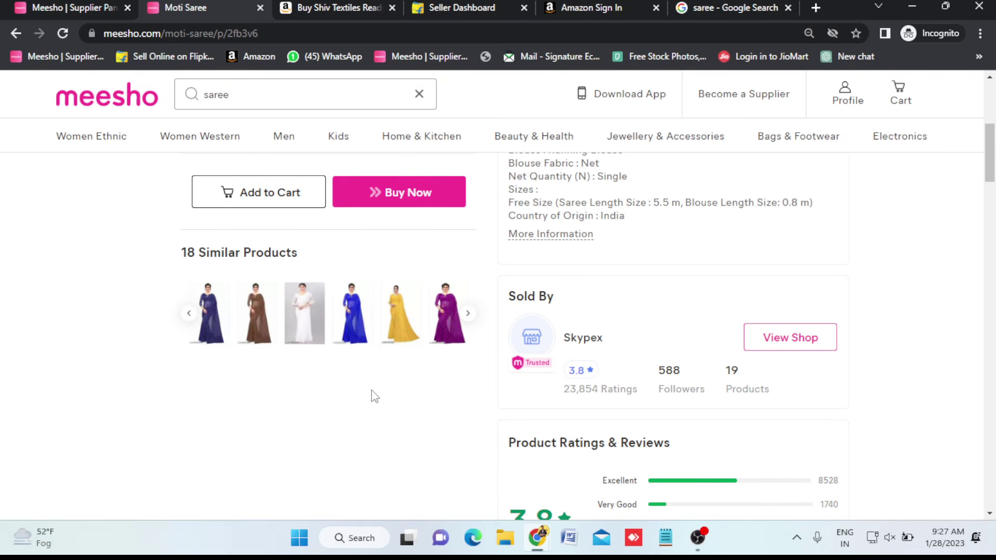
pyautogui.scroll(6, 372, 393)
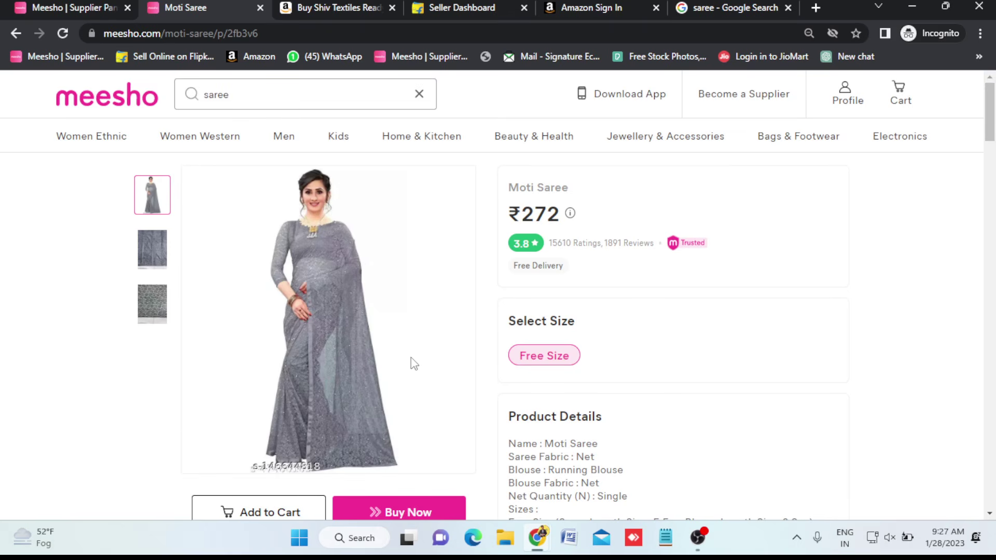
pyautogui.scroll(-6, 412, 358)
pyautogui.scroll(5, 425, 333)
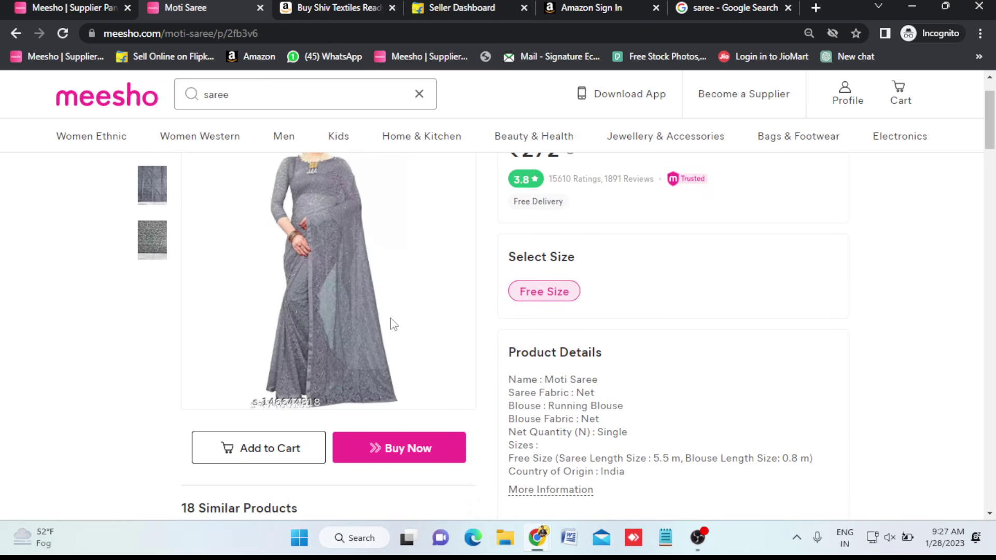
pyautogui.scroll(1, 334, 297)
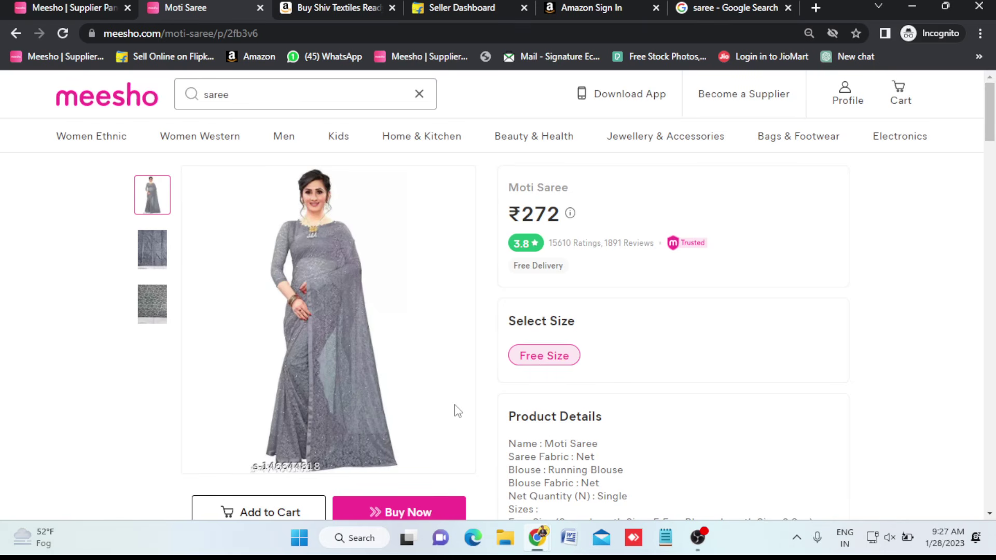
pyautogui.scroll(-5, 451, 409)
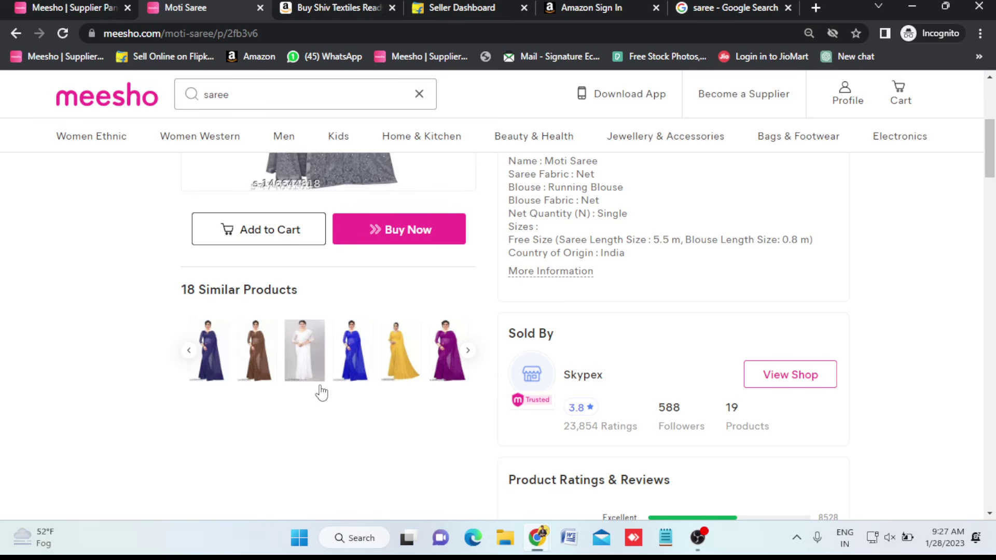
pyautogui.scroll(5, 409, 460)
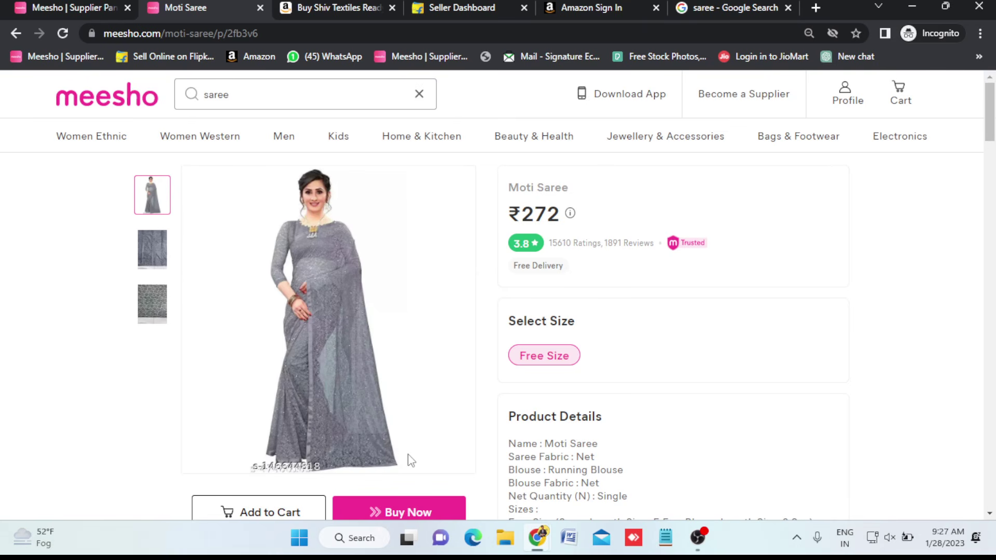
pyautogui.scroll(-10, 410, 460)
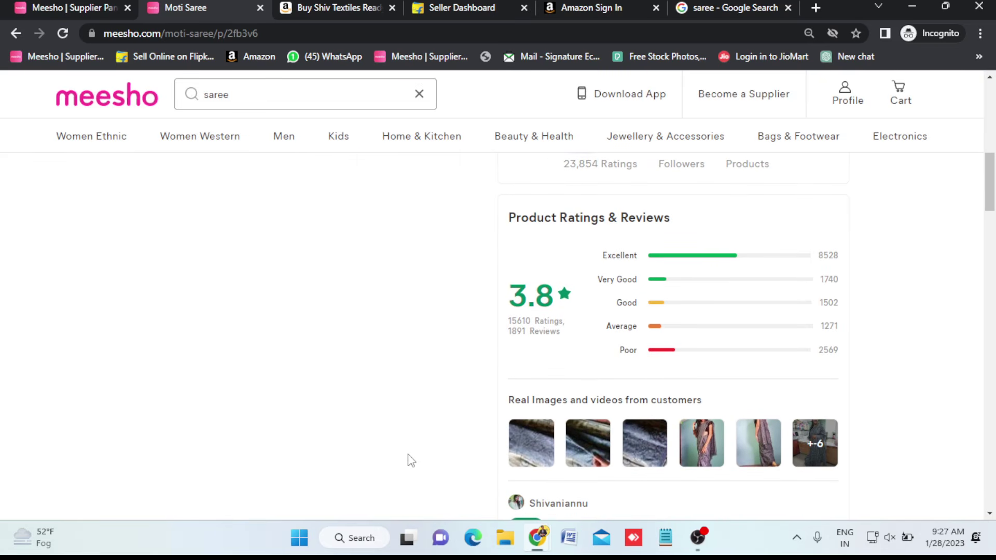
pyautogui.scroll(10, 411, 460)
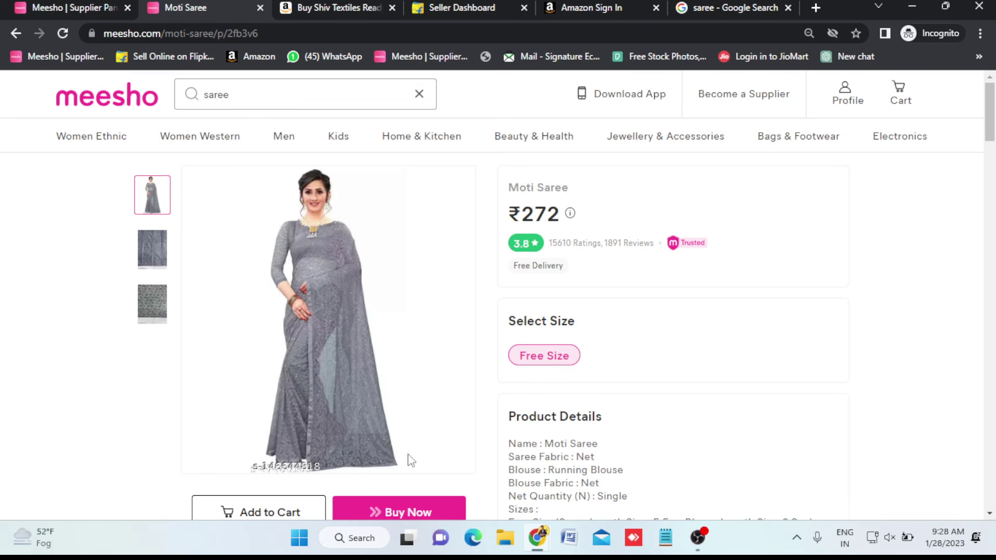
# Return to the supplier panel, review the earlier catalog uploads, and start adding a single catalog
pyautogui.click(72, 7)
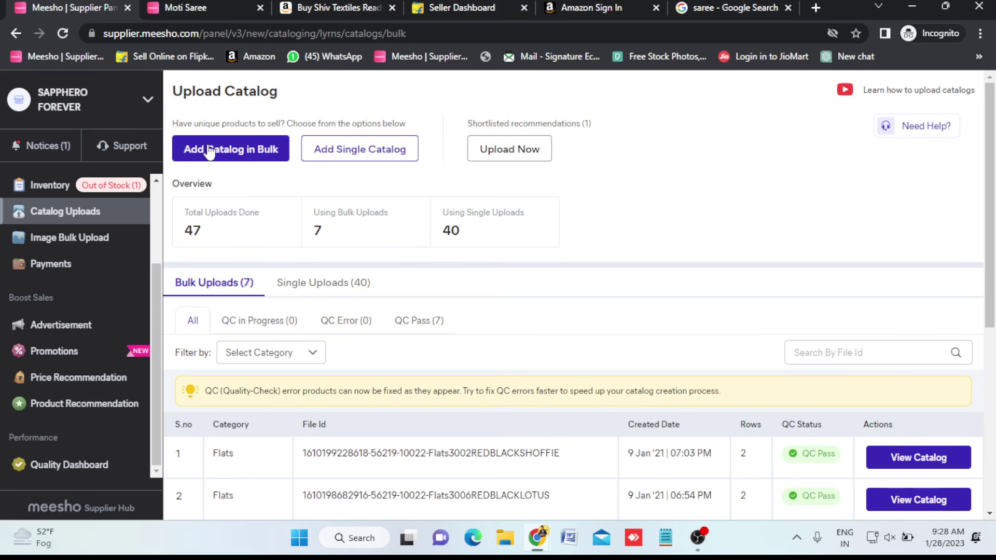
pyautogui.scroll(-2, 314, 356)
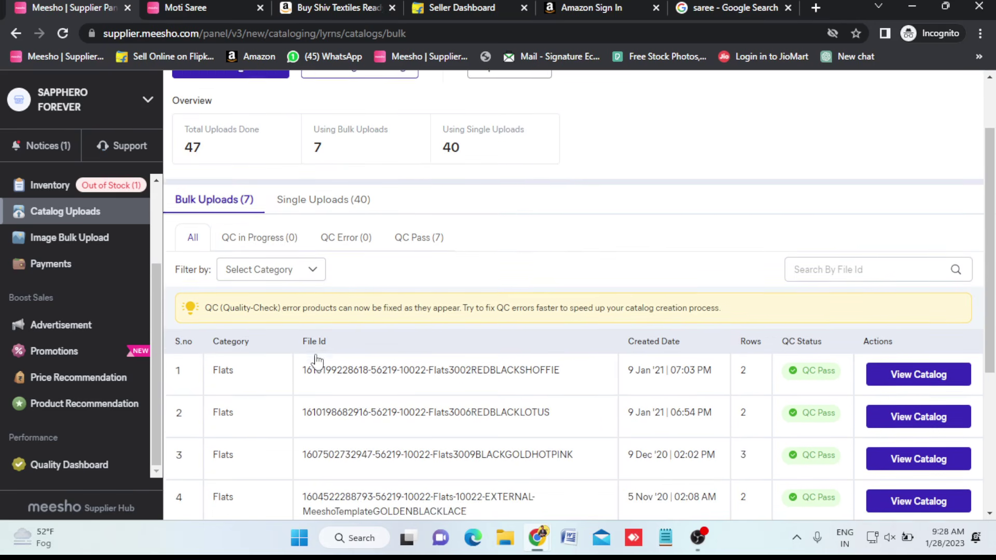
pyautogui.scroll(2, 318, 360)
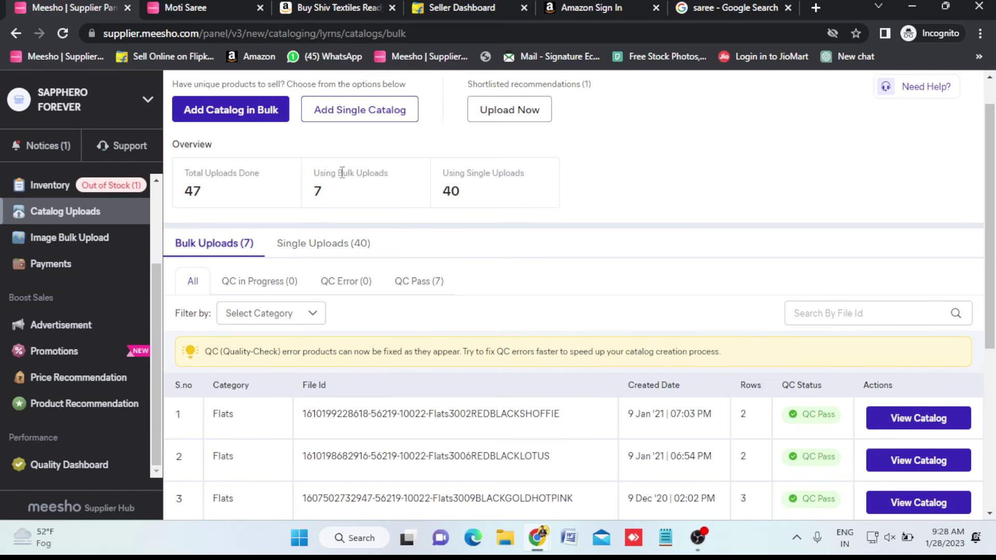
pyautogui.scroll(-2, 452, 214)
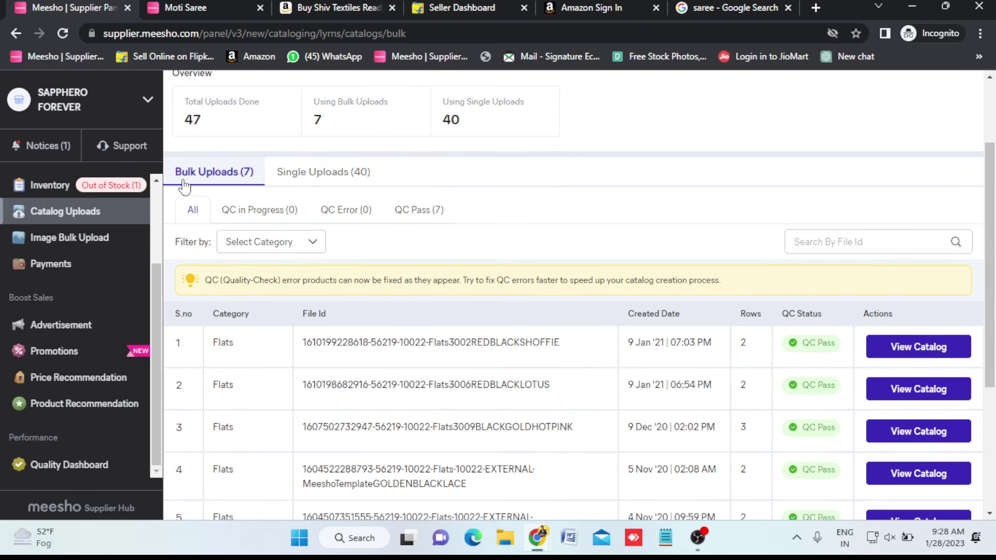
pyautogui.click(317, 173)
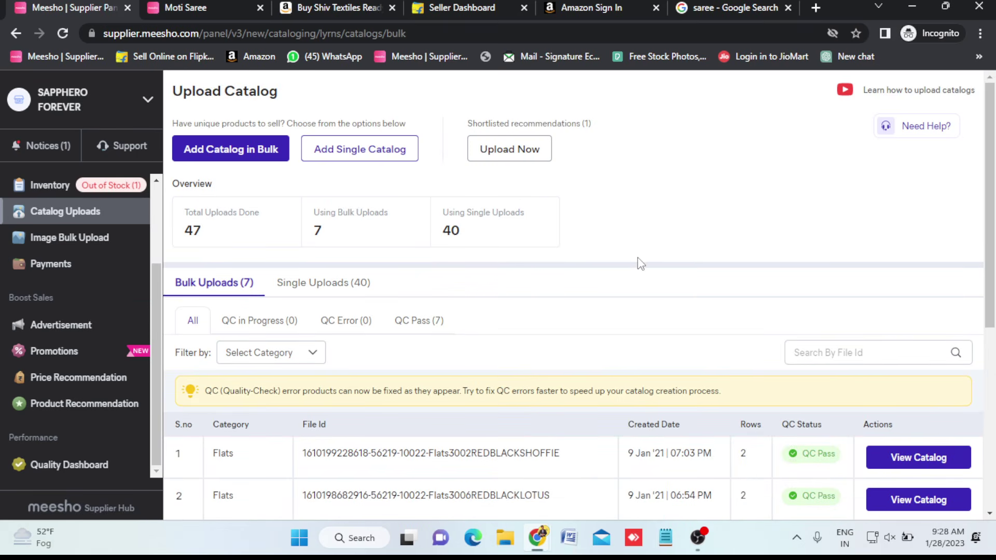
pyautogui.click(368, 155)
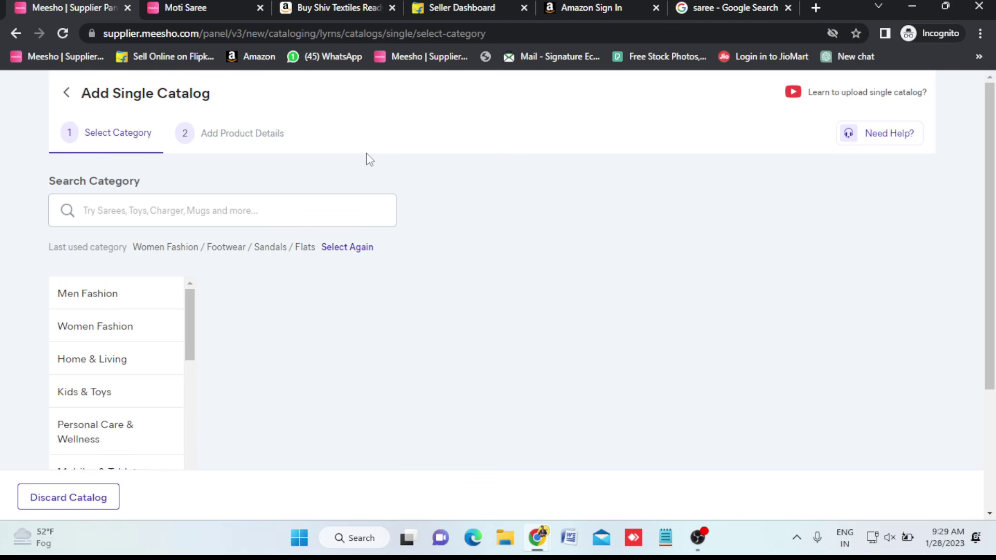
# Switch to the Moti Saree listing, examine its product details, seller and customer reviews, and return to the supplier panel
pyautogui.click(194, 3)
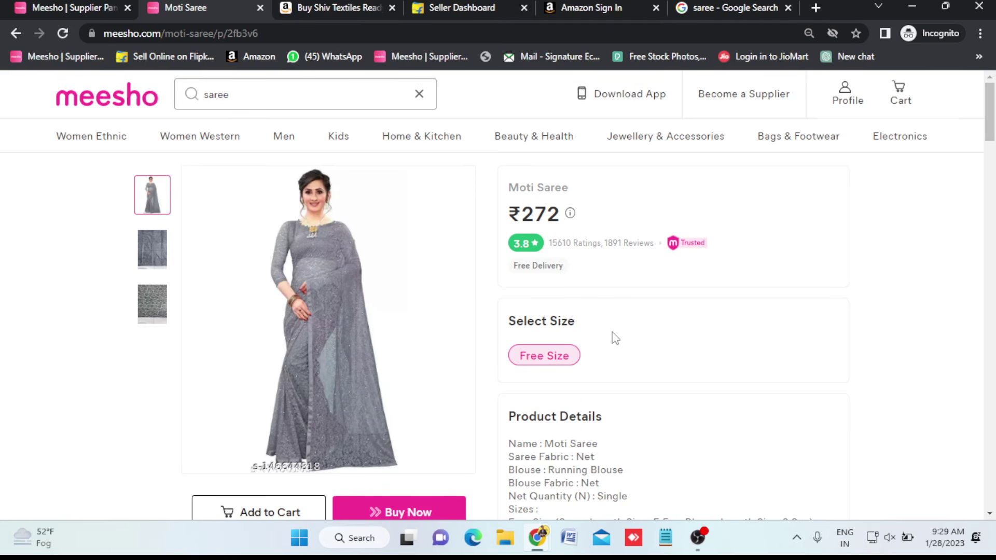
pyautogui.scroll(-14, 615, 337)
pyautogui.scroll(9, 615, 337)
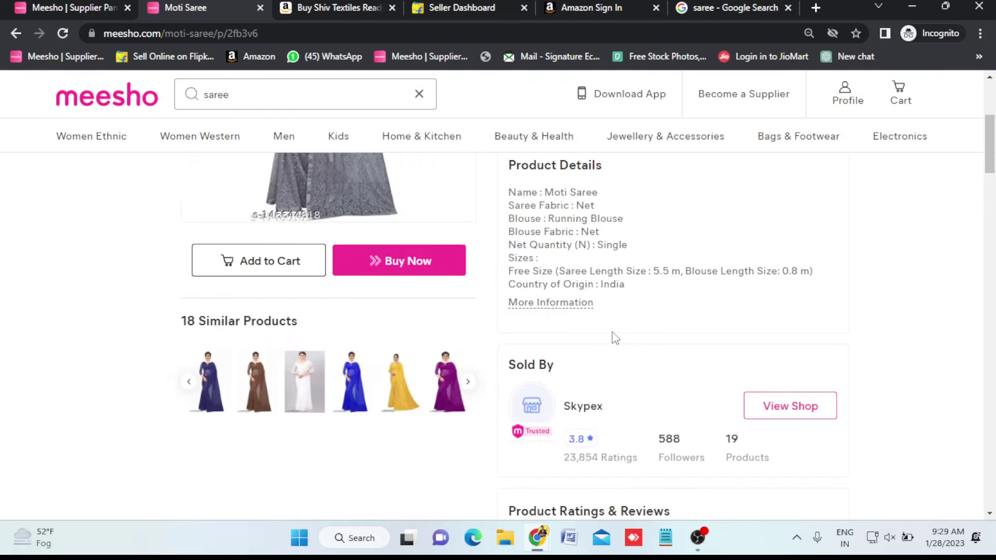
pyautogui.scroll(5, 615, 338)
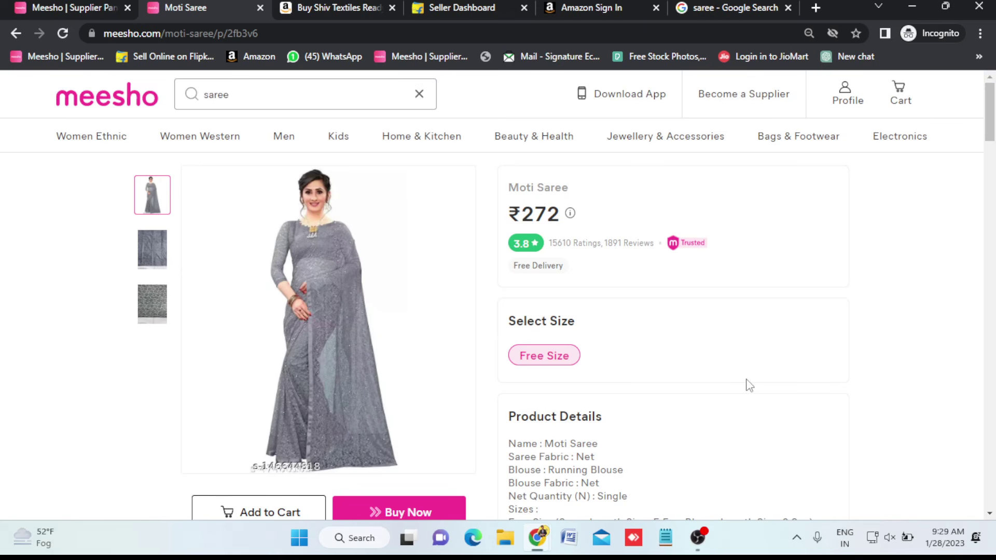
pyautogui.scroll(-12, 745, 385)
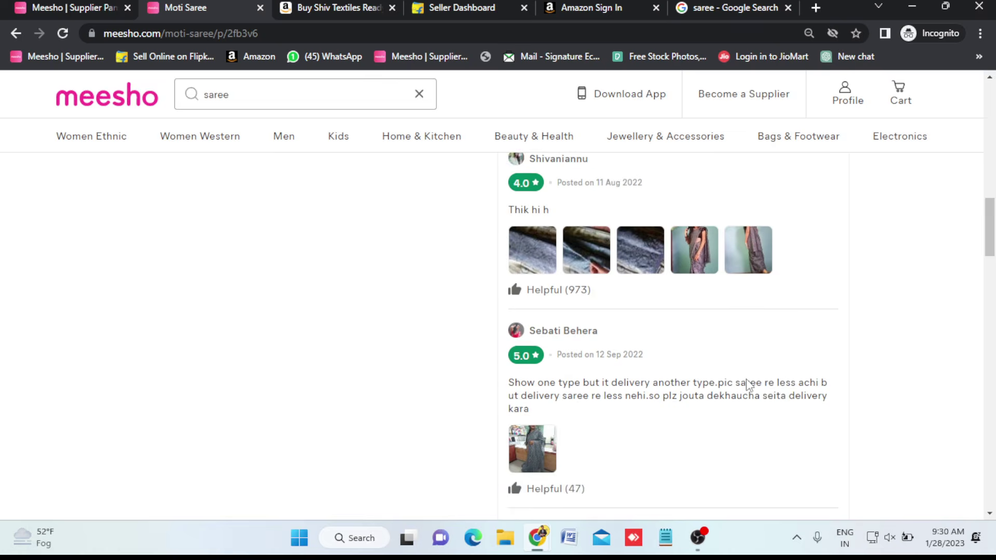
pyautogui.scroll(13, 745, 386)
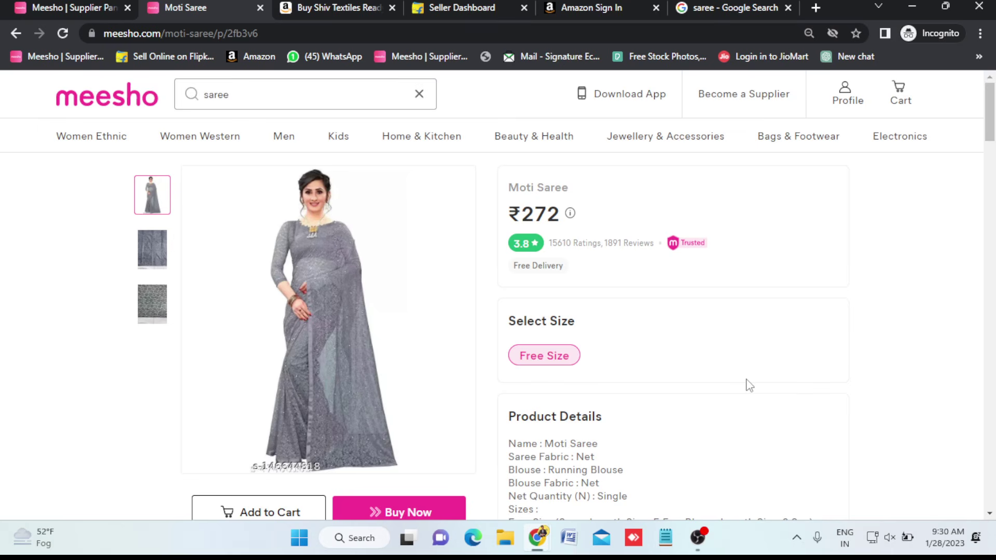
pyautogui.click(86, 6)
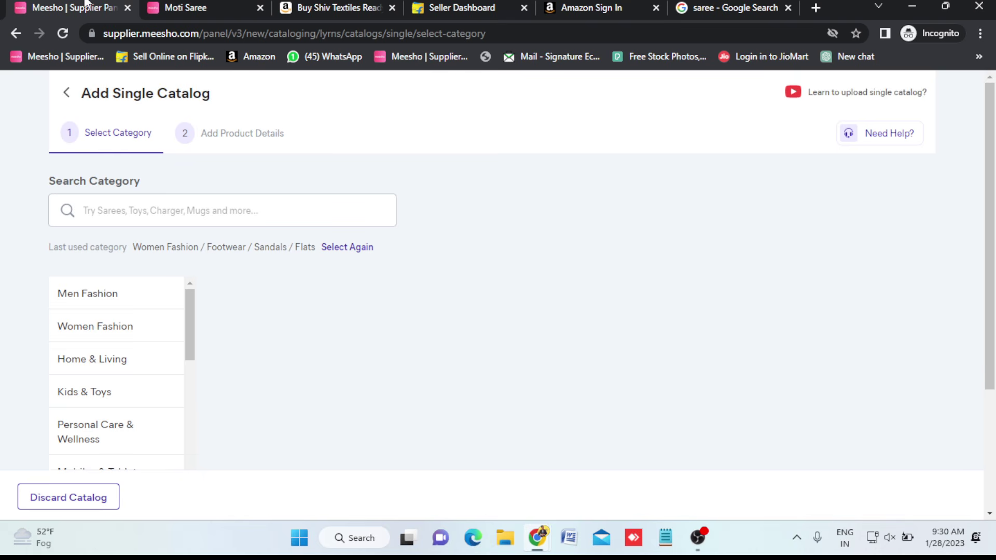
pyautogui.click(340, 6)
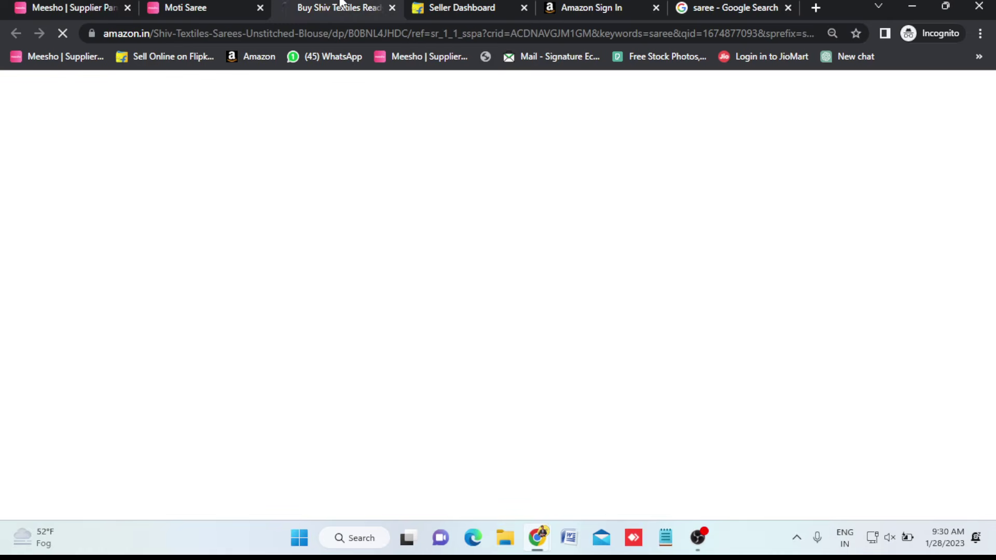
pyautogui.click(451, 6)
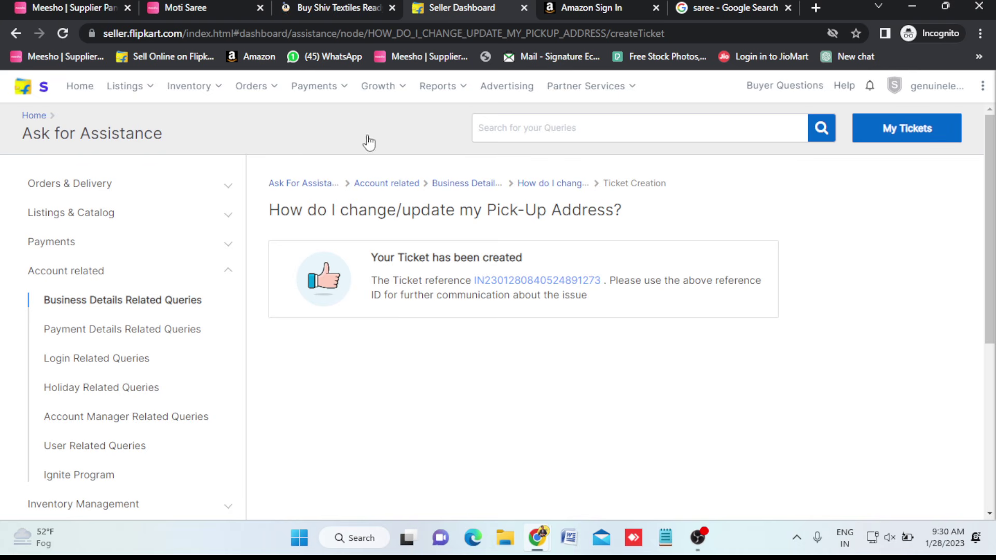
pyautogui.click(334, 6)
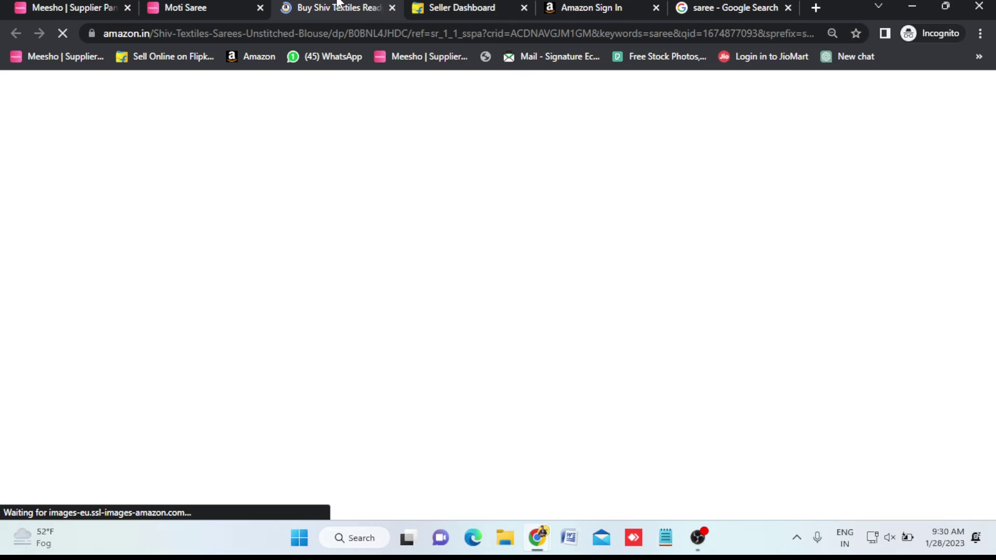
pyautogui.click(206, 5)
pyautogui.click(73, 4)
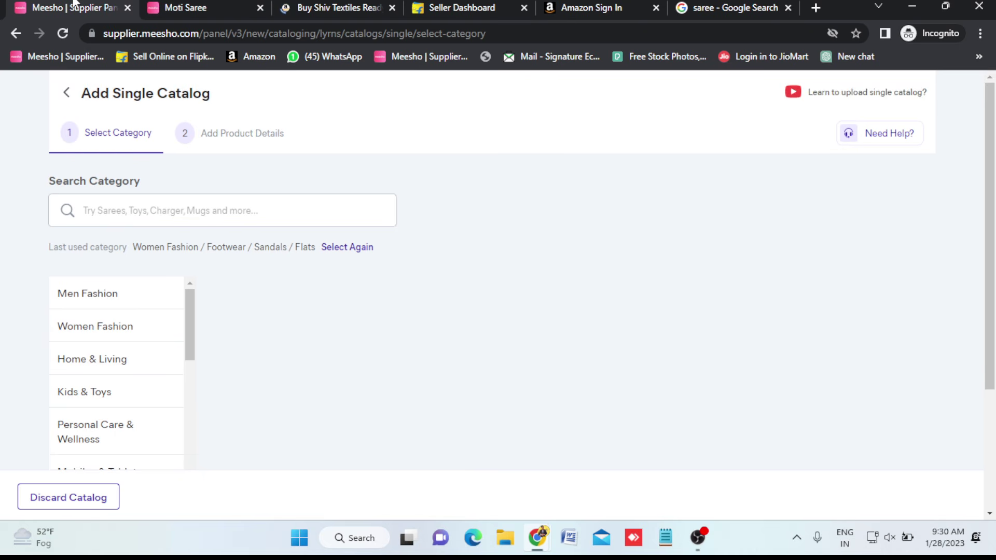
pyautogui.click(203, 5)
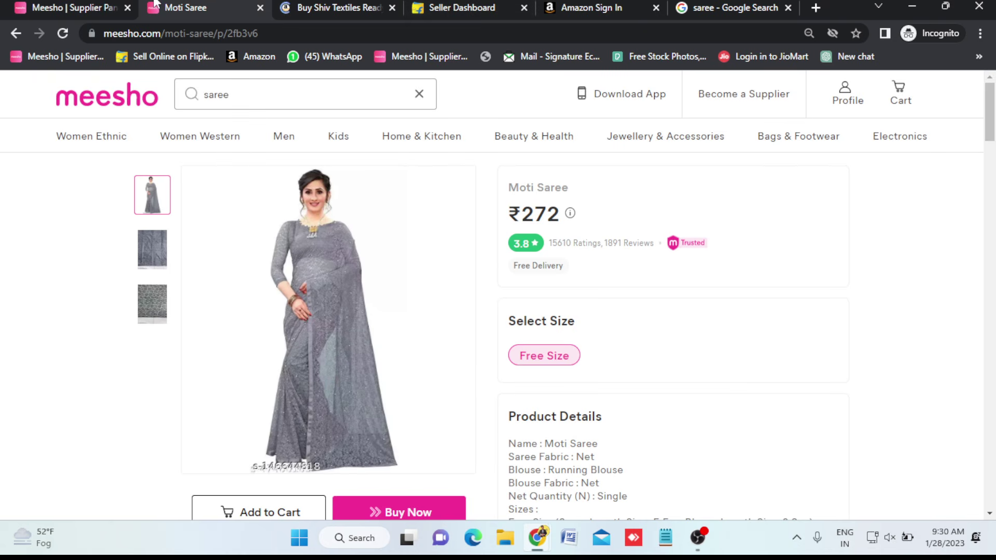
pyautogui.click(87, 4)
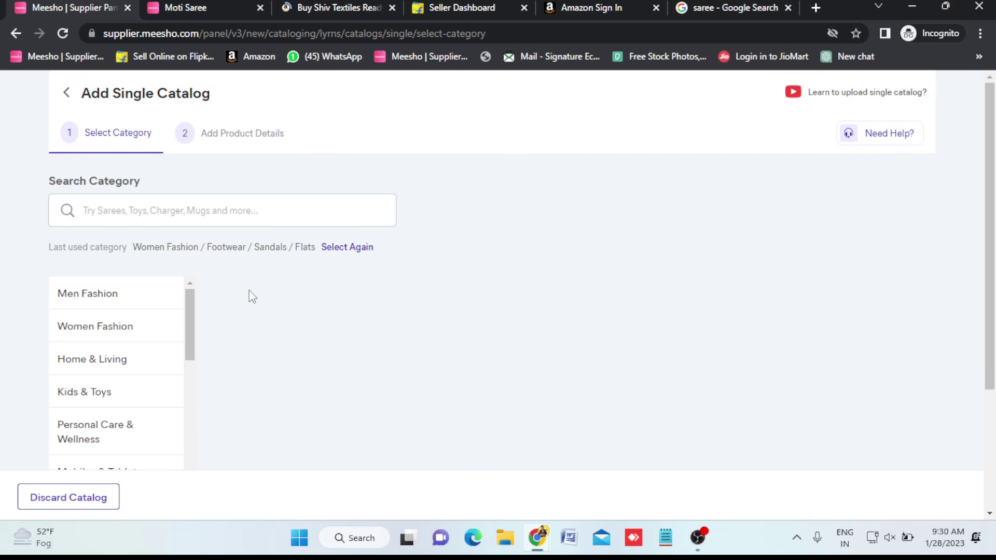
# Search the catalog categories for saree, check the suggested categories, and clear the search
pyautogui.click(132, 206)
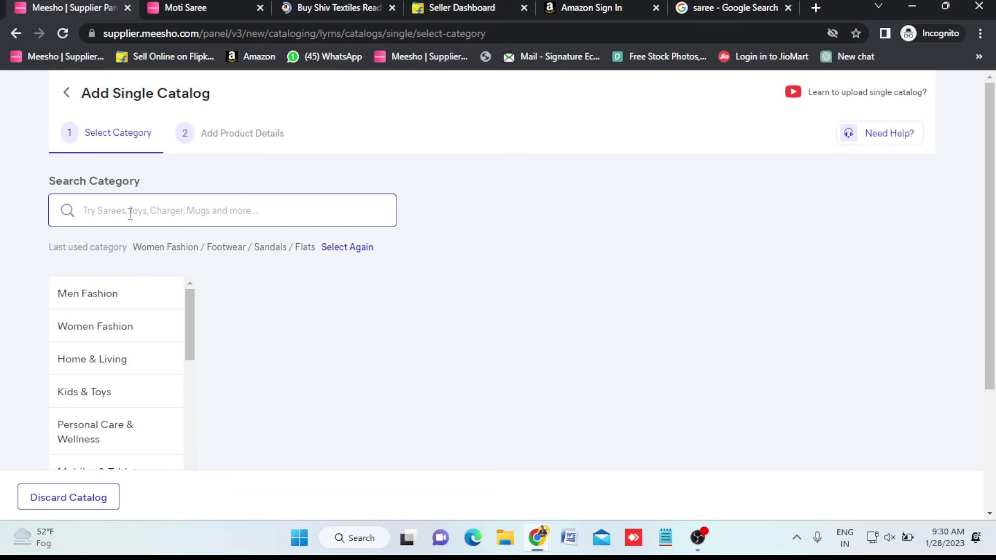
pyautogui.write('saree')
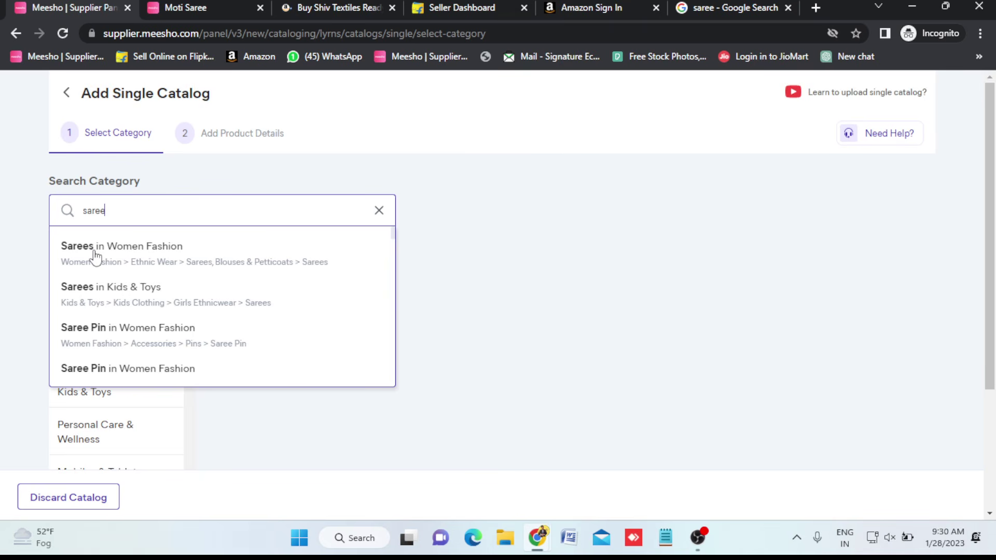
pyautogui.click(379, 212)
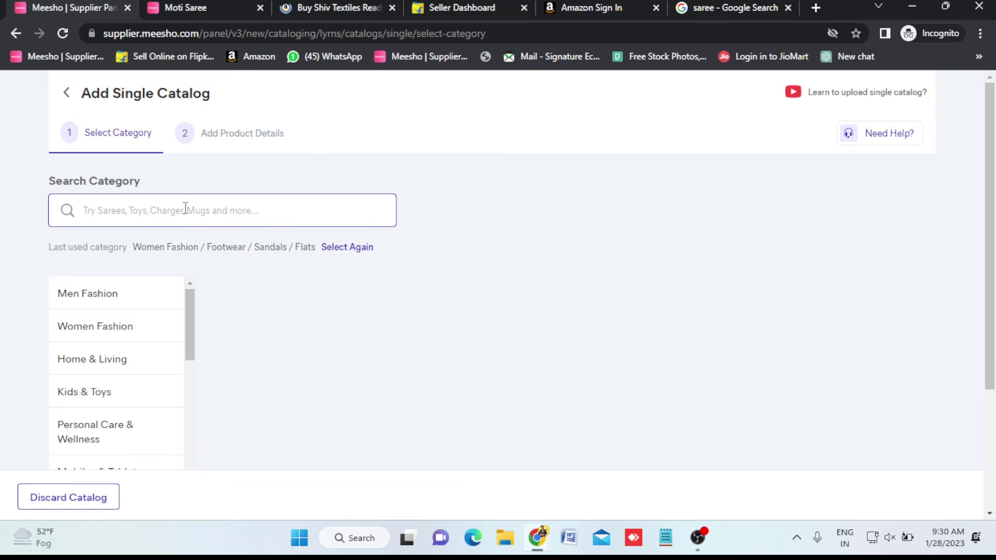
# Select the category Women Fashion / Ethnic Wear / Sarees, Blouses & Petticoats / Sarees for the catalog
pyautogui.scroll(-10, 125, 438)
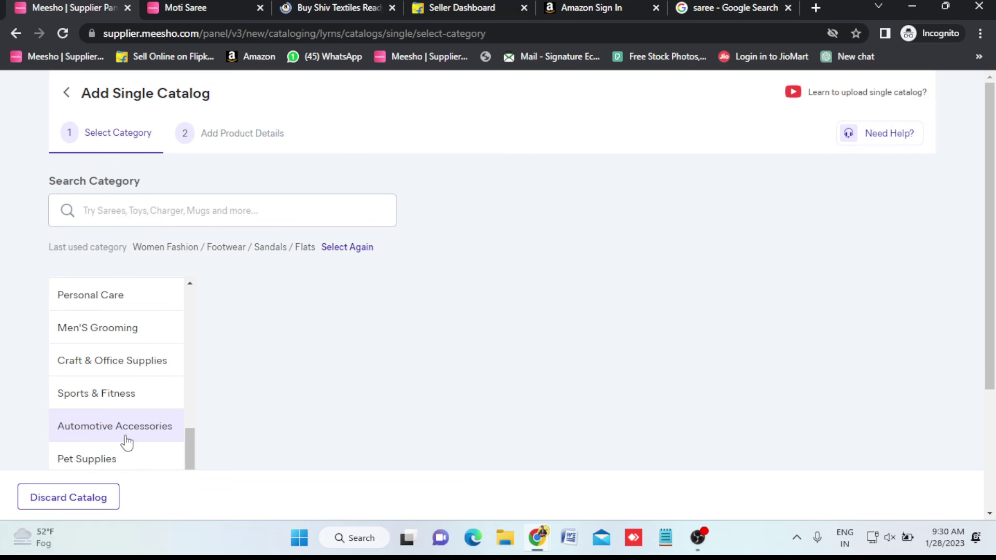
pyautogui.scroll(10, 127, 442)
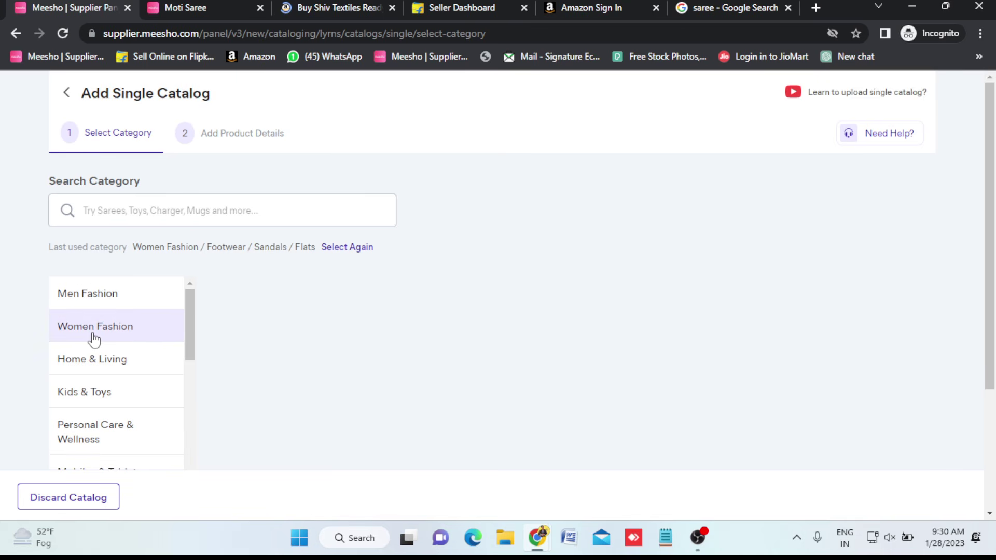
pyautogui.click(176, 338)
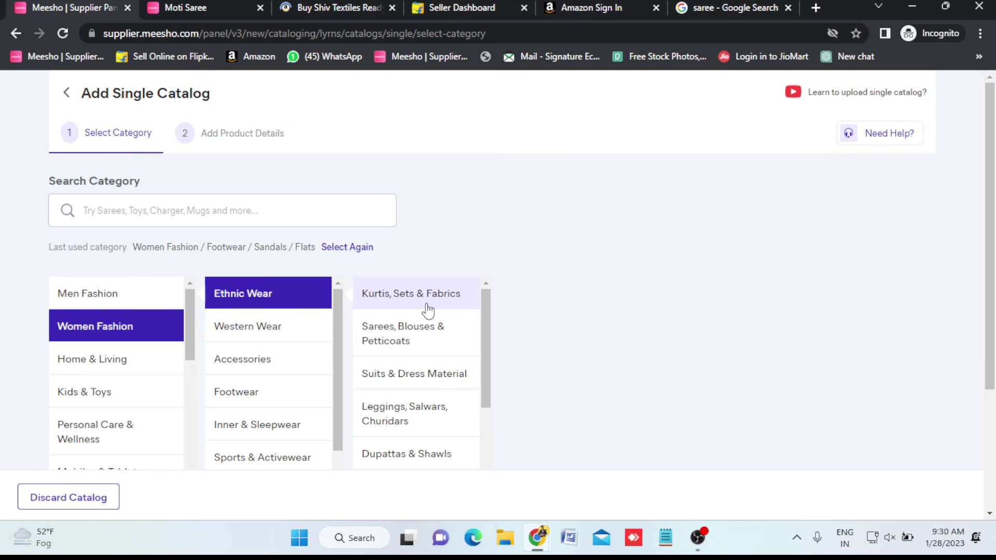
pyautogui.click(402, 338)
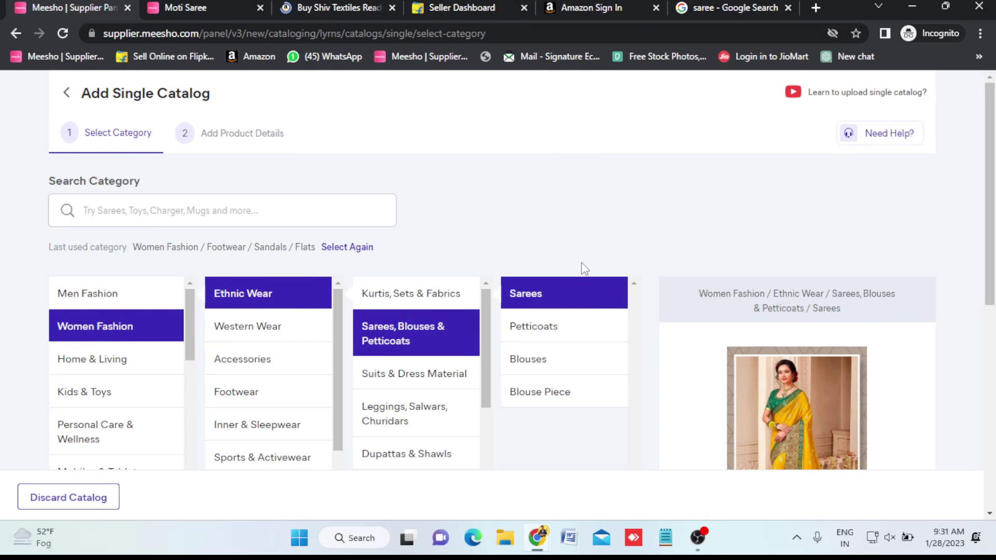
pyautogui.click(144, 213)
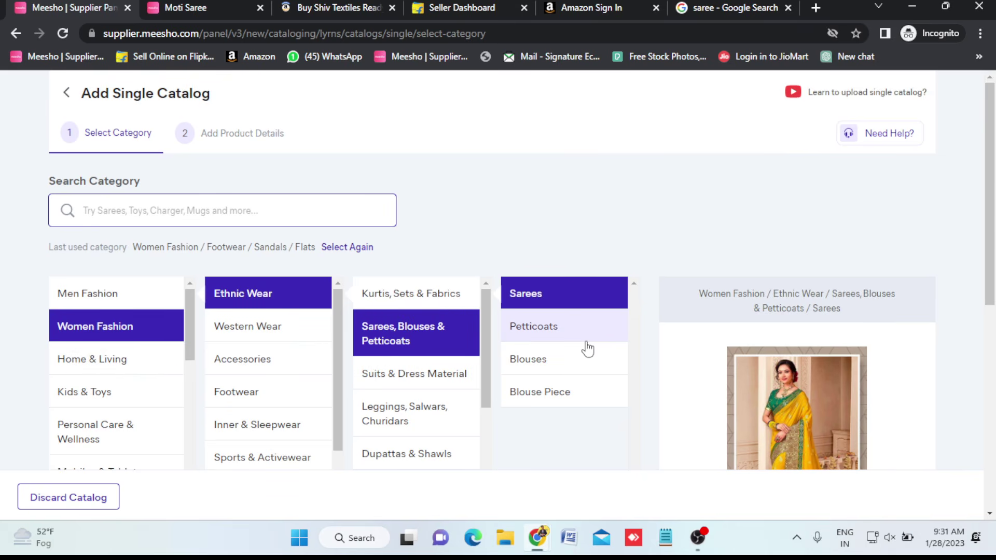
pyautogui.scroll(-3, 90, 442)
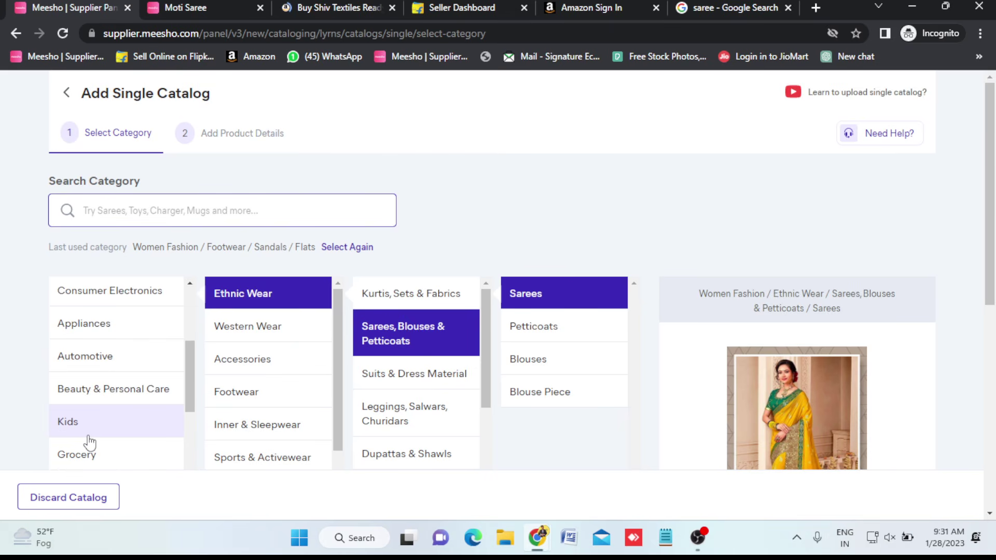
pyautogui.scroll(3, 90, 442)
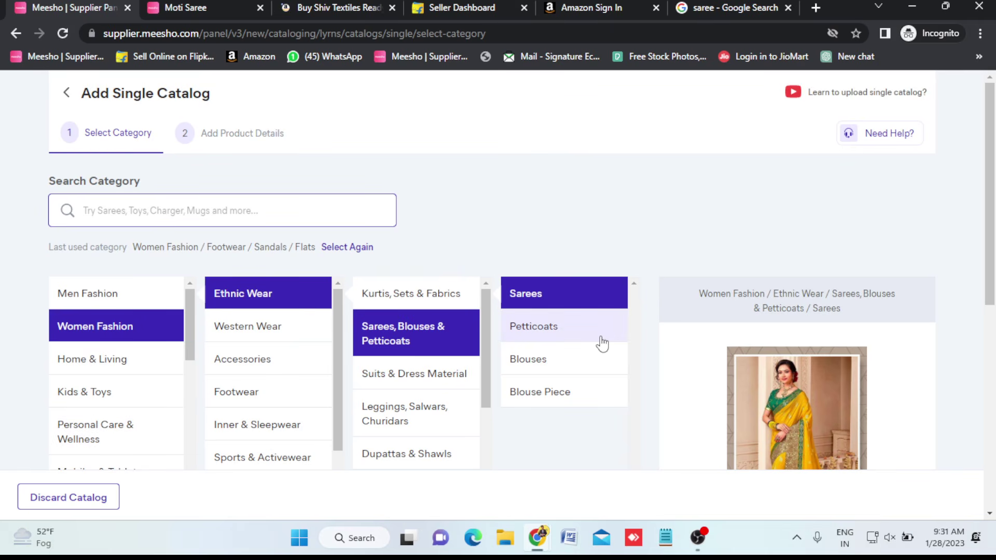
# Examine the sample front image and the general and image guidelines for the Sarees category, including the allowed number of products per catalog
pyautogui.scroll(-4, 801, 220)
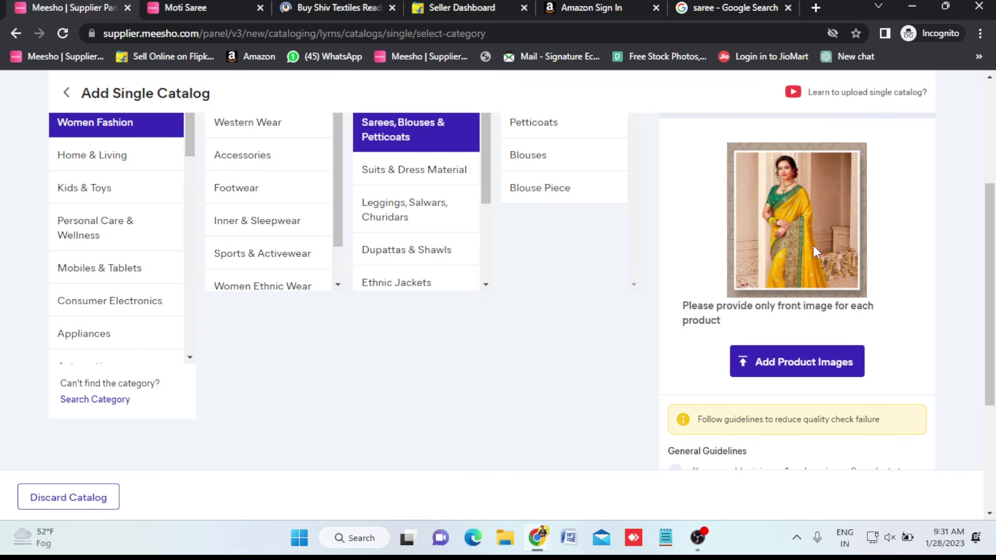
pyautogui.scroll(-2, 813, 251)
pyautogui.scroll(-1, 793, 262)
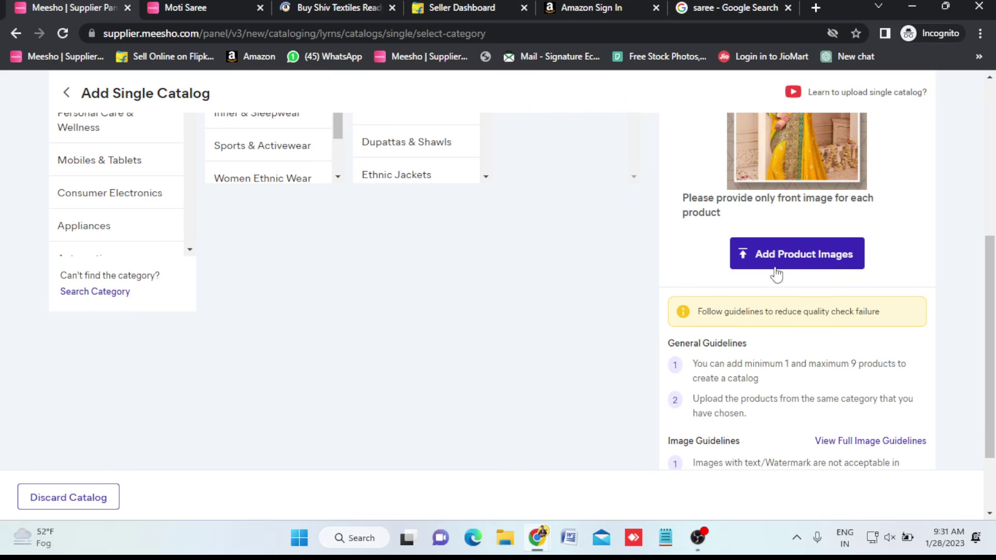
pyautogui.scroll(-2, 778, 273)
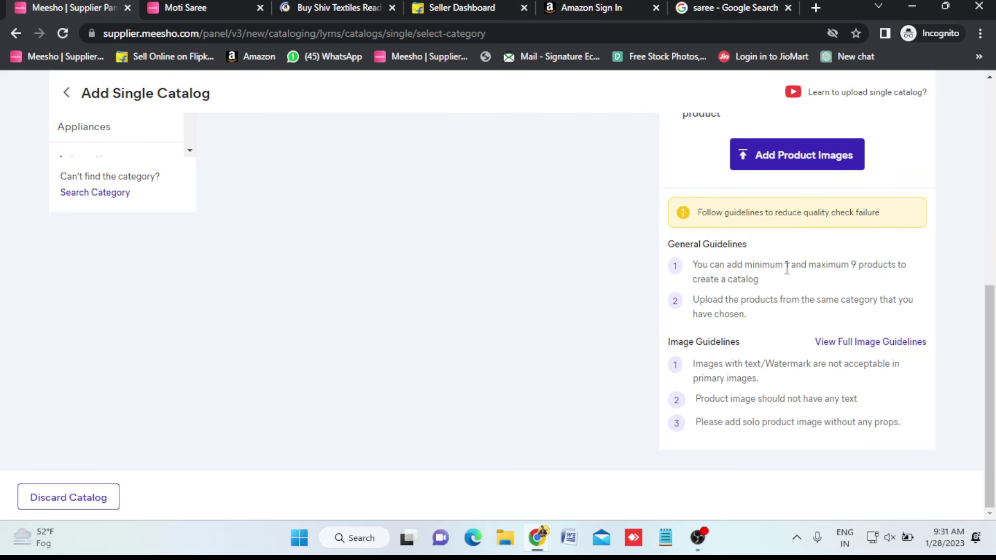
pyautogui.moveTo(784, 265); pyautogui.dragTo(858, 263)
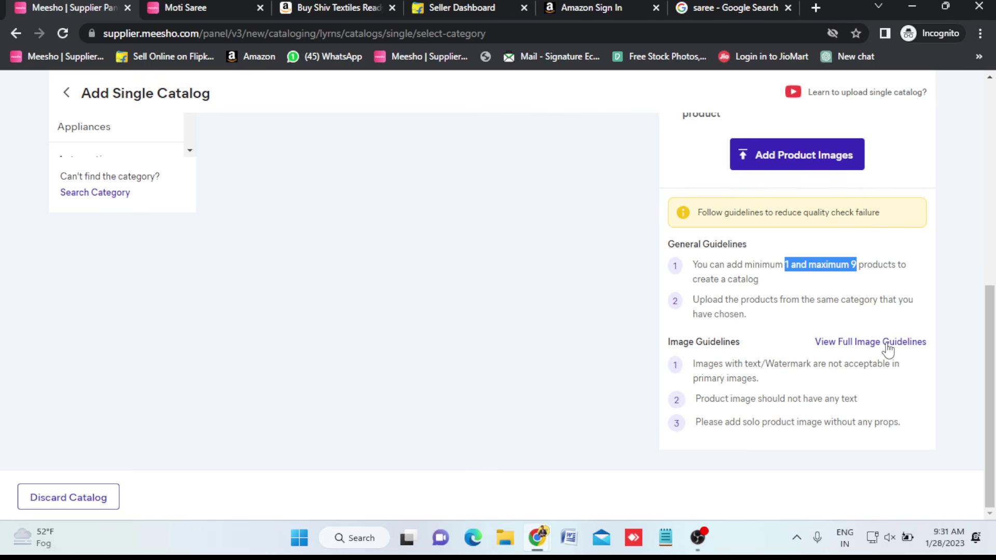
pyautogui.scroll(8, 888, 348)
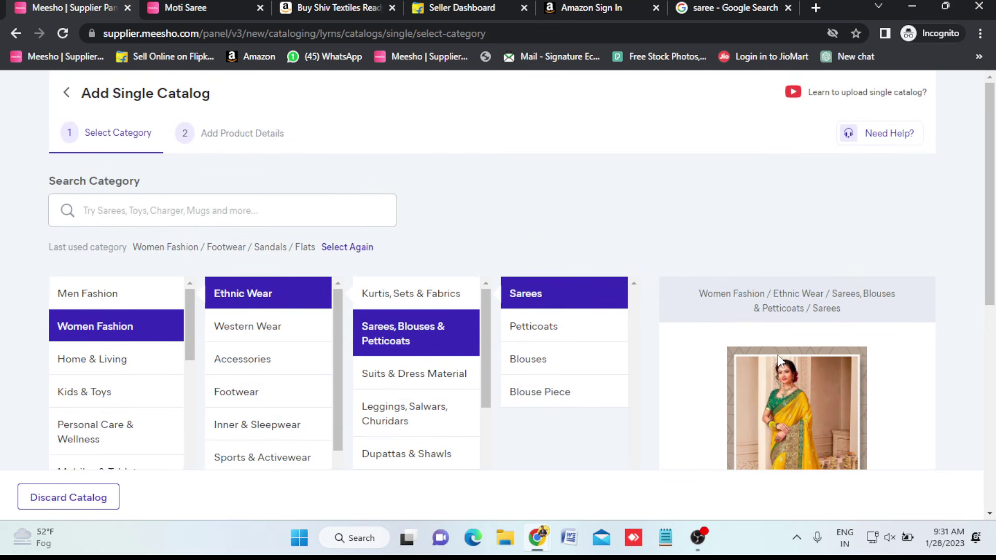
pyautogui.scroll(-4, 779, 361)
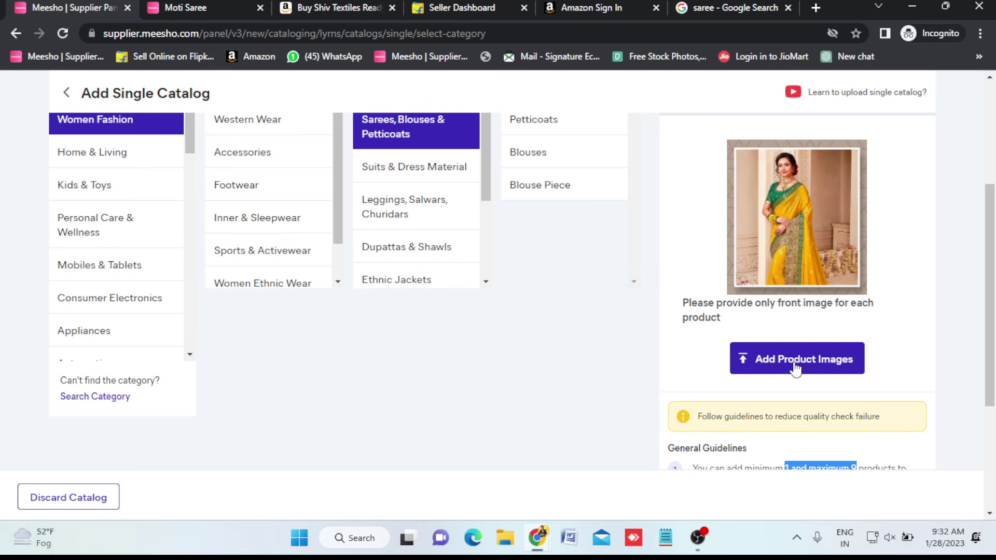
pyautogui.scroll(-4, 795, 362)
pyautogui.scroll(8, 794, 362)
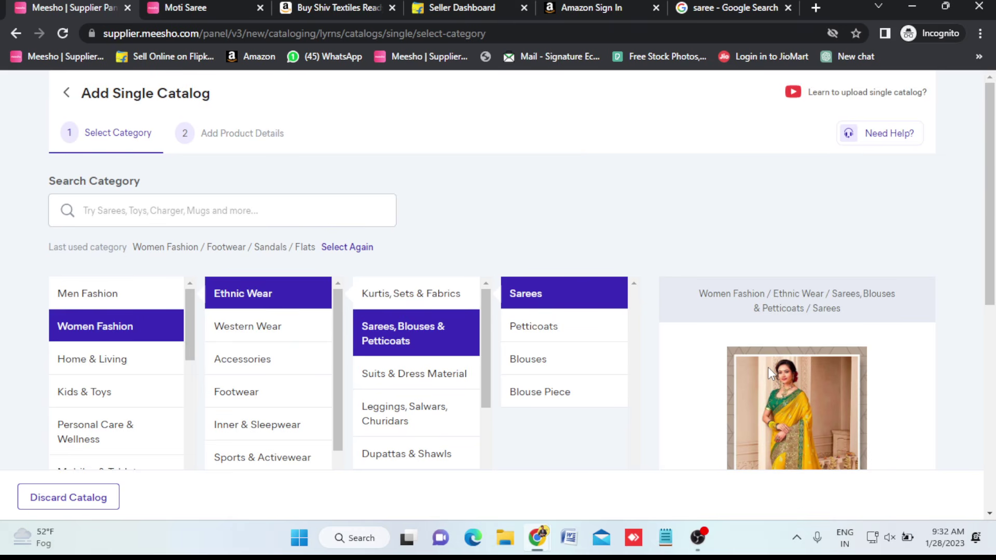
# Add the saree photo named download from the Downloads folder as the product's front image
pyautogui.scroll(-3, 566, 218)
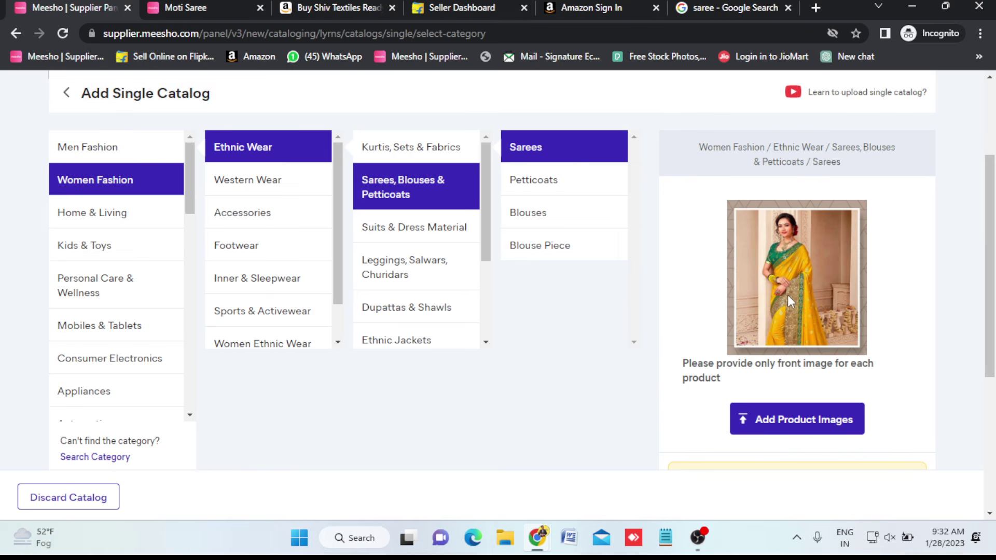
pyautogui.click(794, 428)
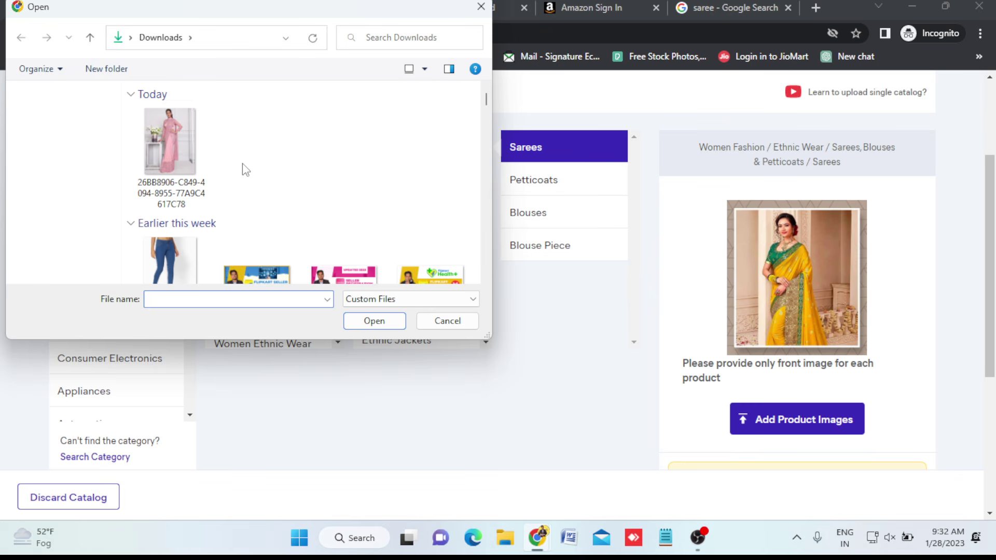
pyautogui.click(258, 155)
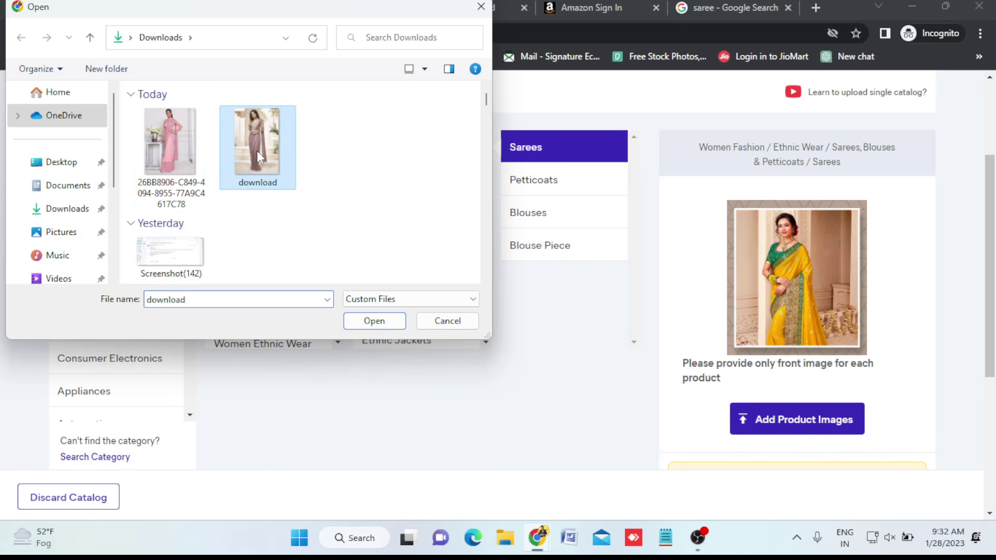
pyautogui.doubleClick(258, 155)
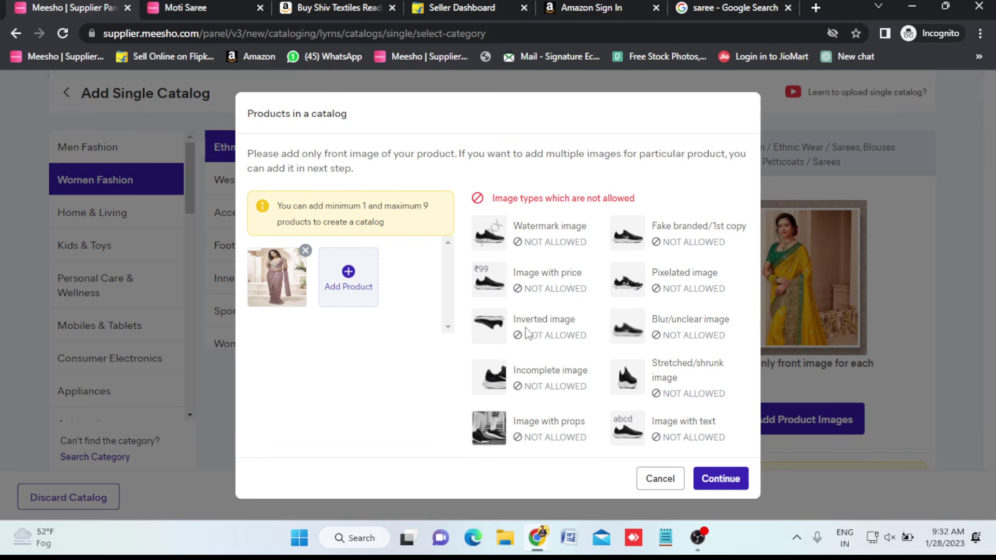
# Review the image types that are not allowed and continue to the product details with the added saree image
pyautogui.moveTo(500, 197)
pyautogui.mouseDown()
pyautogui.moveTo(643, 198)
pyautogui.moveTo(492, 201)
pyautogui.mouseUp()
pyautogui.click(645, 198)
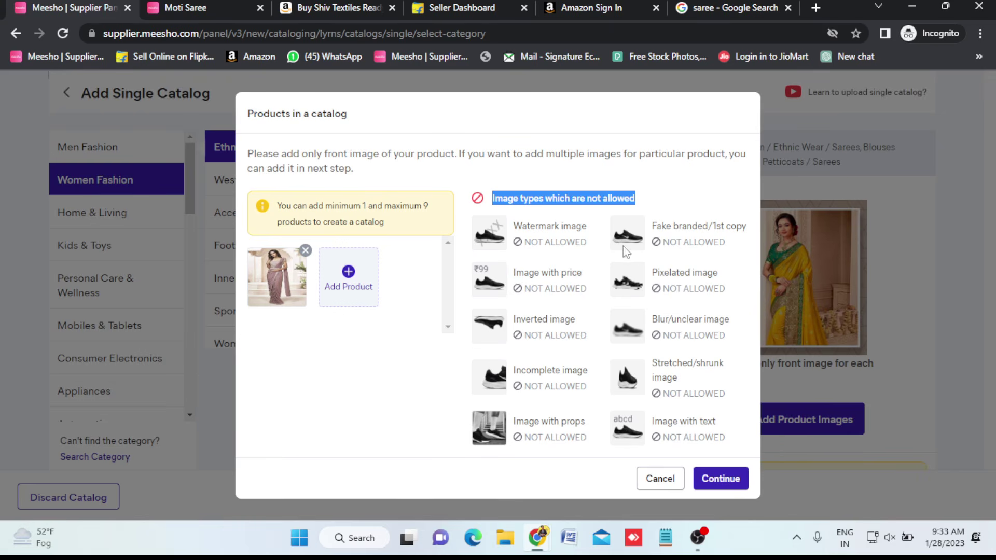
pyautogui.click(723, 484)
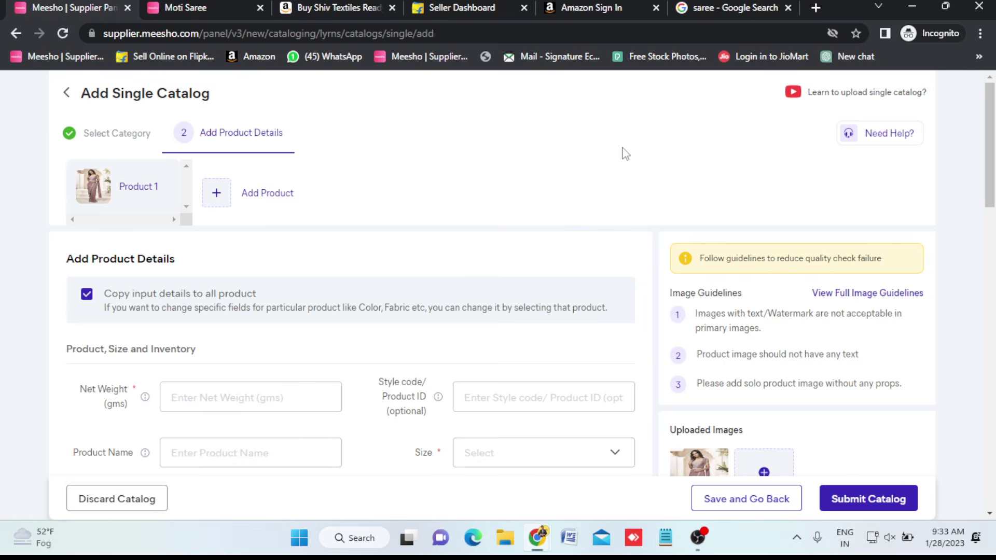
# Examine the product details form, the image guidelines and the uploaded front image of Product 1
pyautogui.scroll(-1, 482, 233)
pyautogui.scroll(-2, 482, 233)
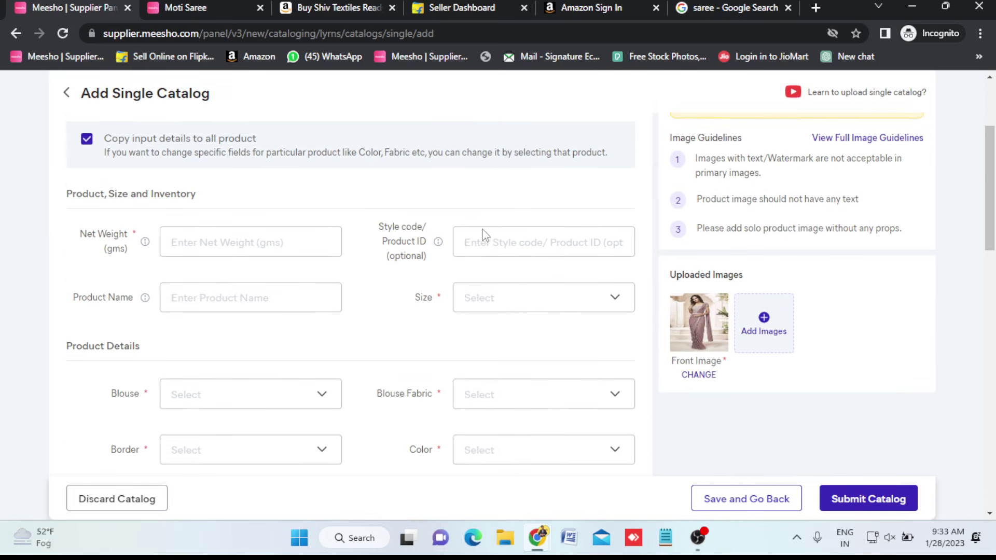
pyautogui.scroll(2, 483, 233)
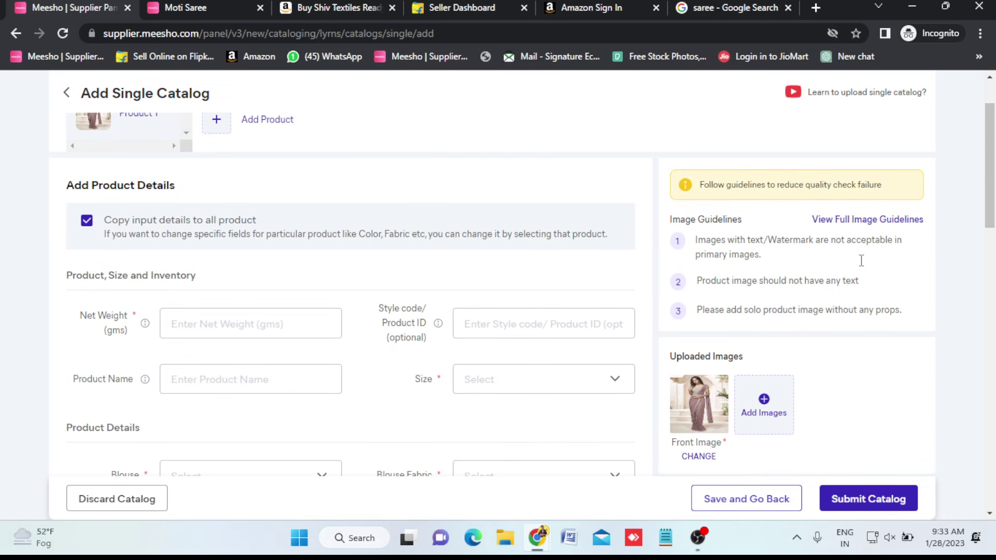
pyautogui.scroll(-2, 762, 324)
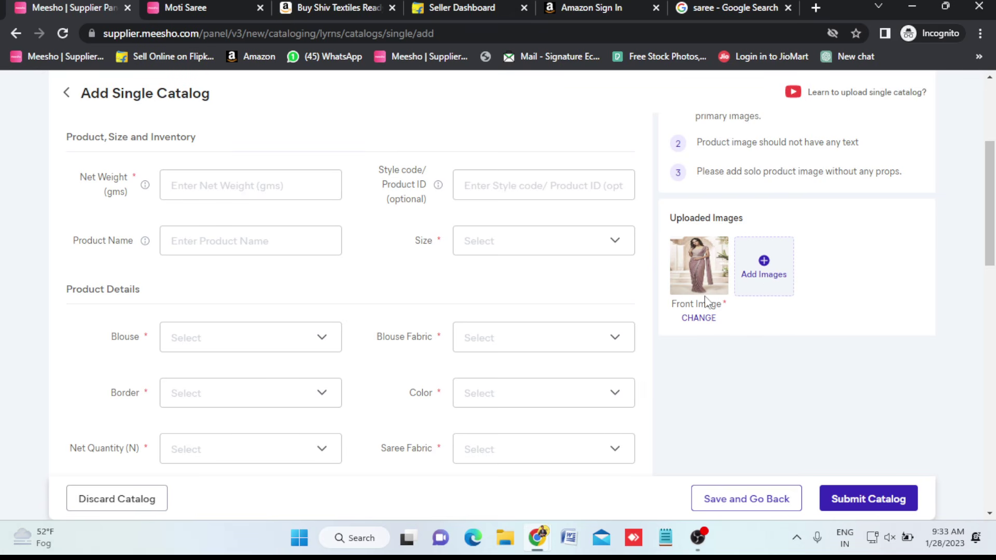
pyautogui.moveTo(679, 304); pyautogui.dragTo(714, 303)
# View each photo of the Moti Saree listing on the Meesho store, ending on the front image
pyautogui.click(197, 7)
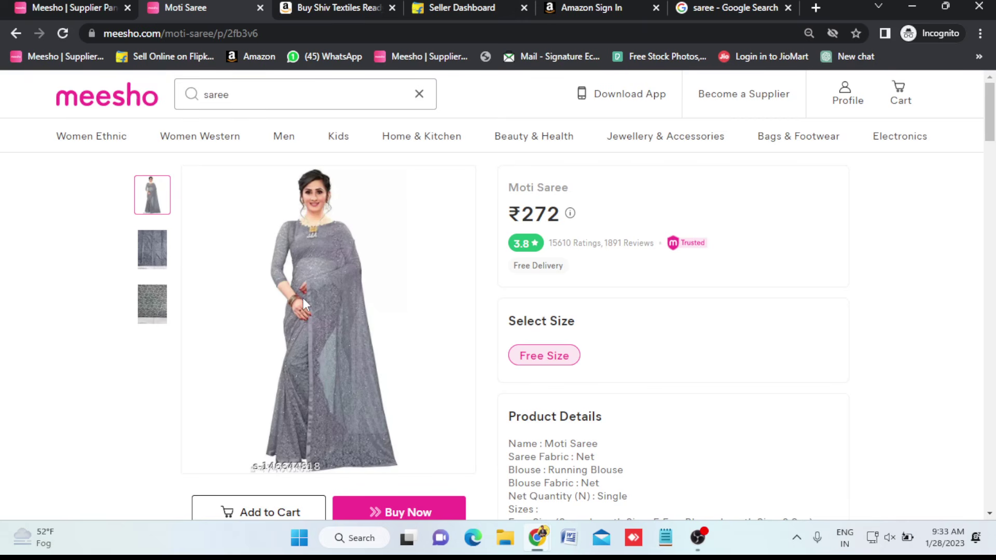
pyautogui.click(161, 264)
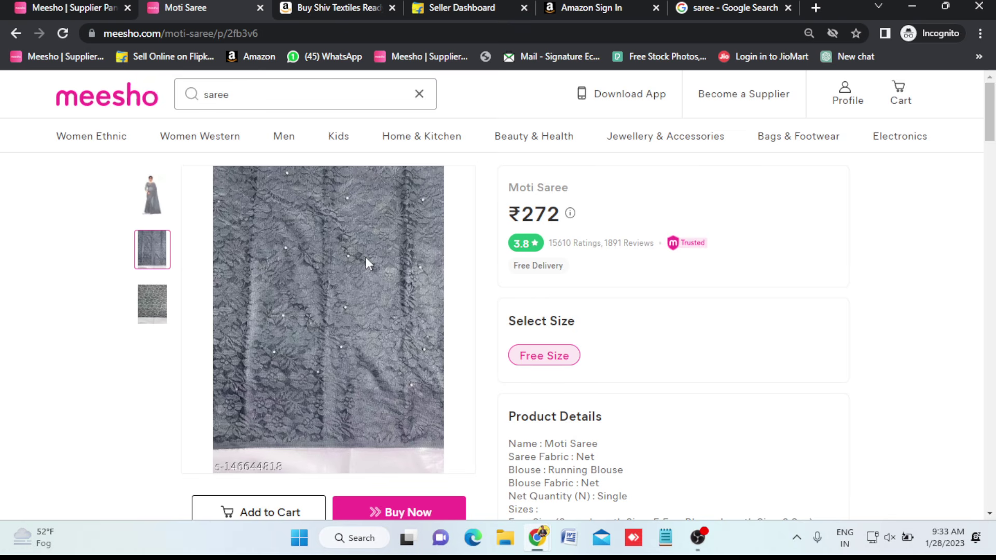
pyautogui.click(144, 314)
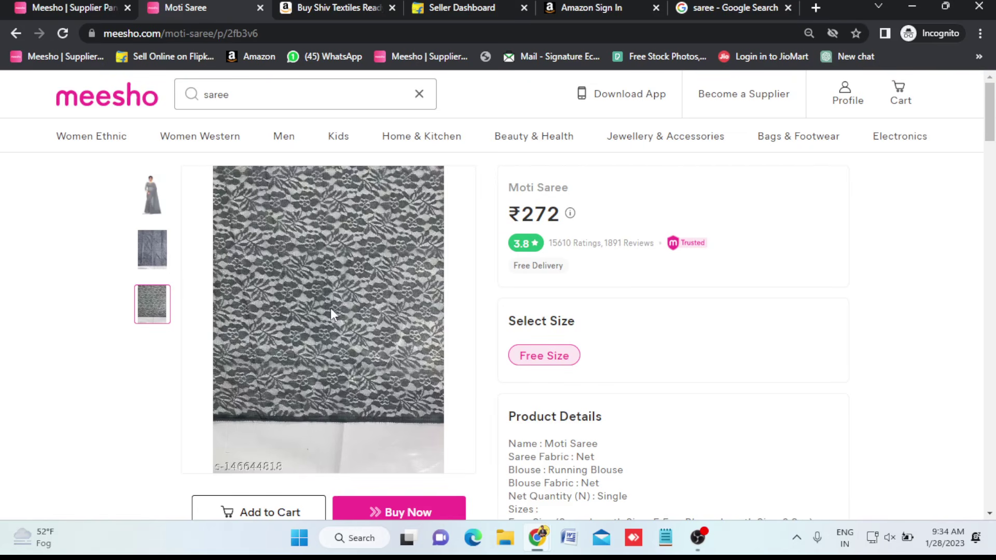
pyautogui.scroll(-1, 331, 308)
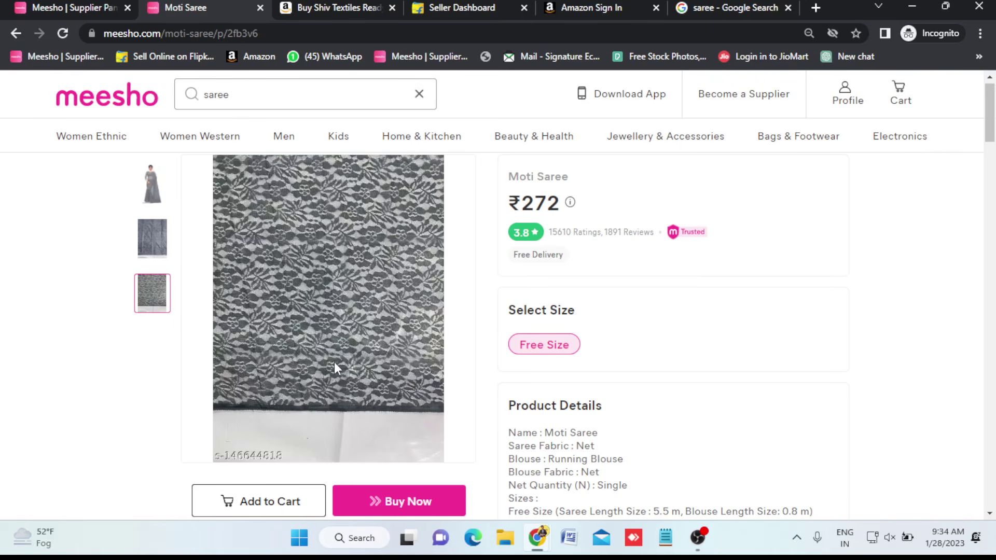
pyautogui.scroll(1, 334, 363)
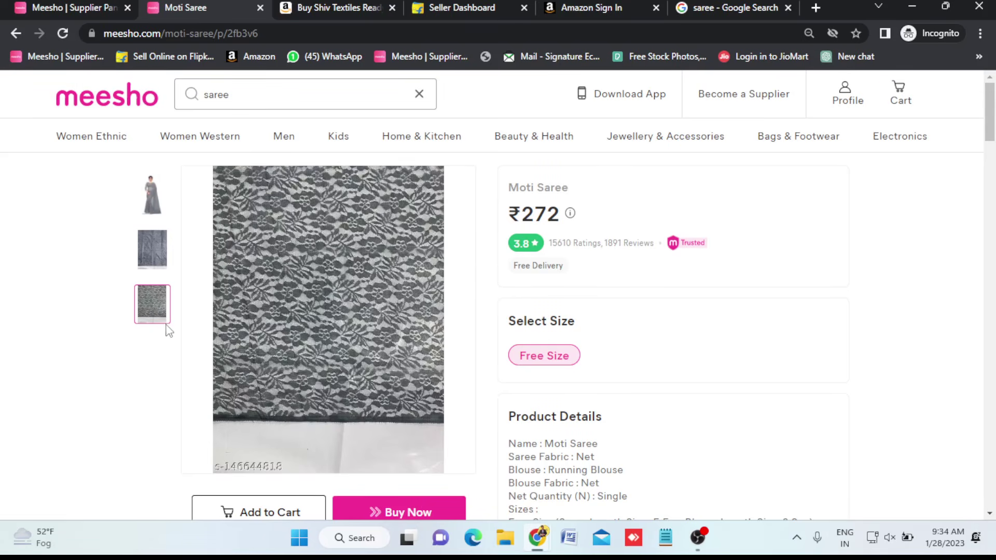
pyautogui.click(152, 201)
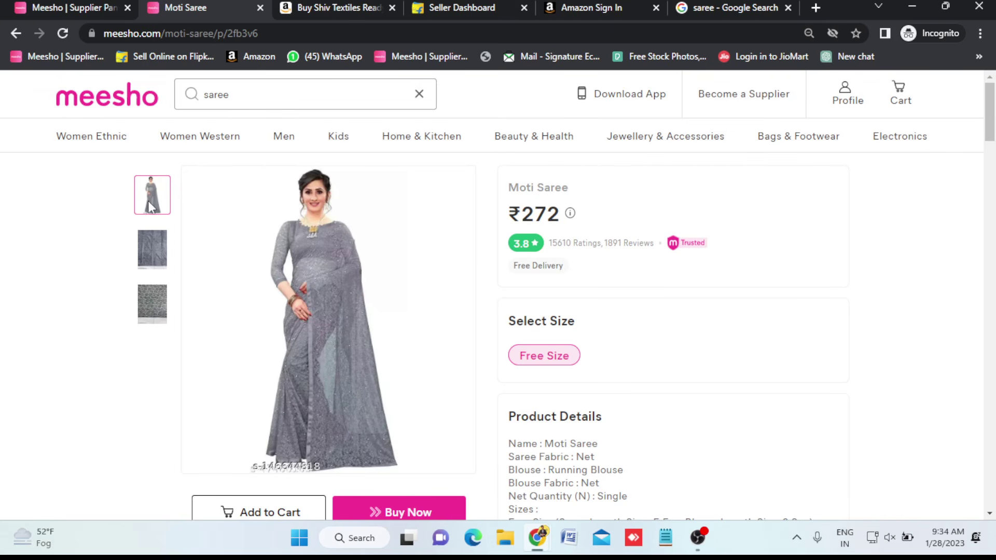
# Return to the supplier panel and try to turn off copying input details to all products, cancelling at the confirmation
pyautogui.click(90, 4)
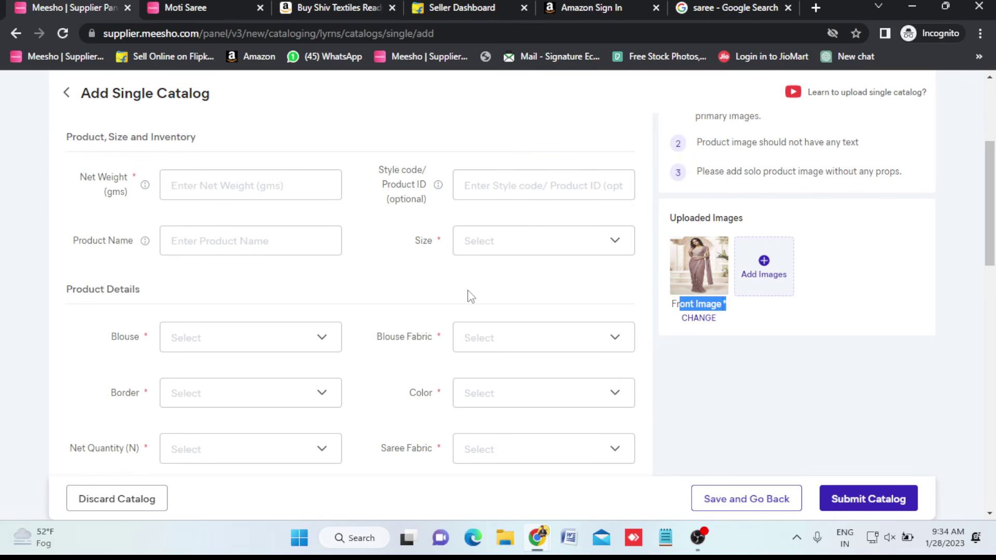
pyautogui.click(348, 306)
pyautogui.scroll(3, 347, 306)
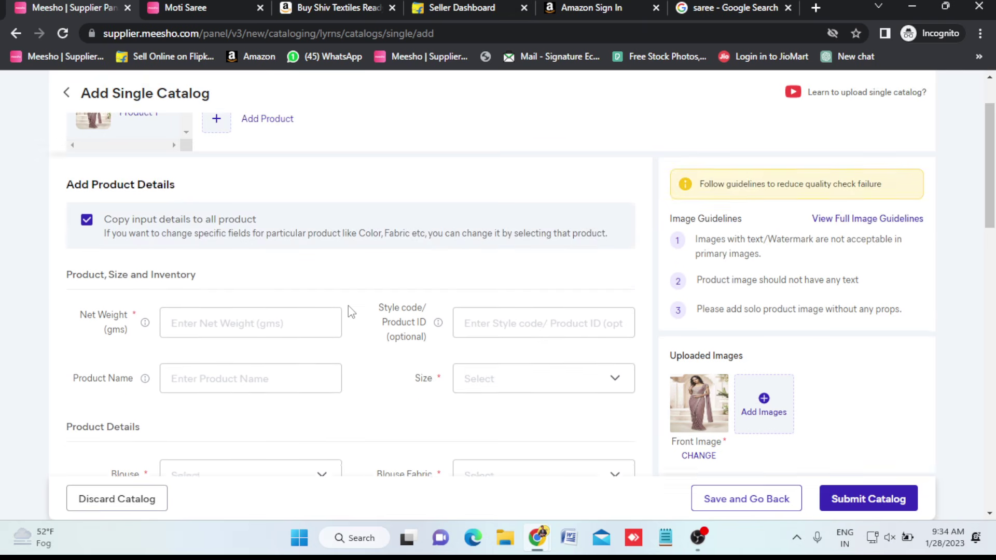
pyautogui.scroll(1, 233, 275)
pyautogui.scroll(-1, 233, 275)
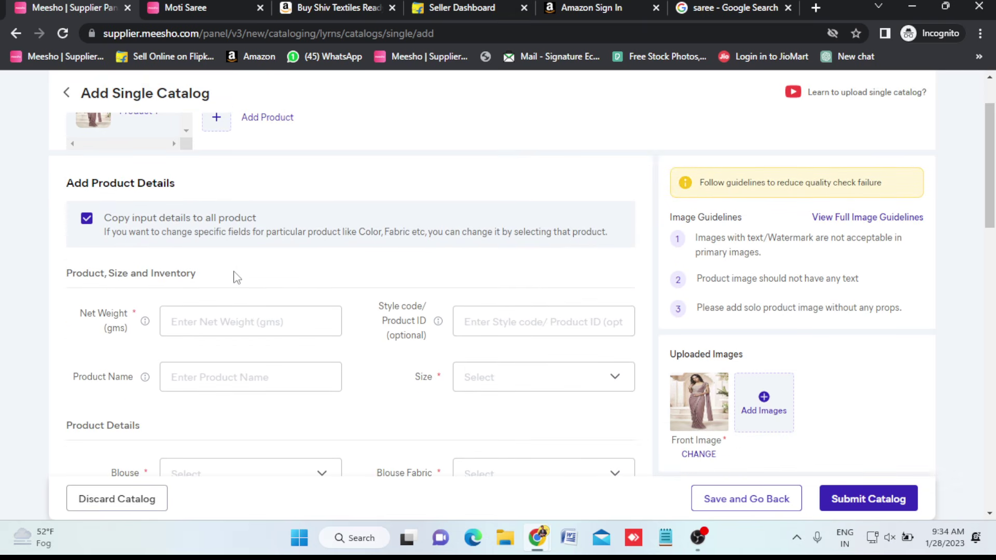
pyautogui.scroll(1, 233, 275)
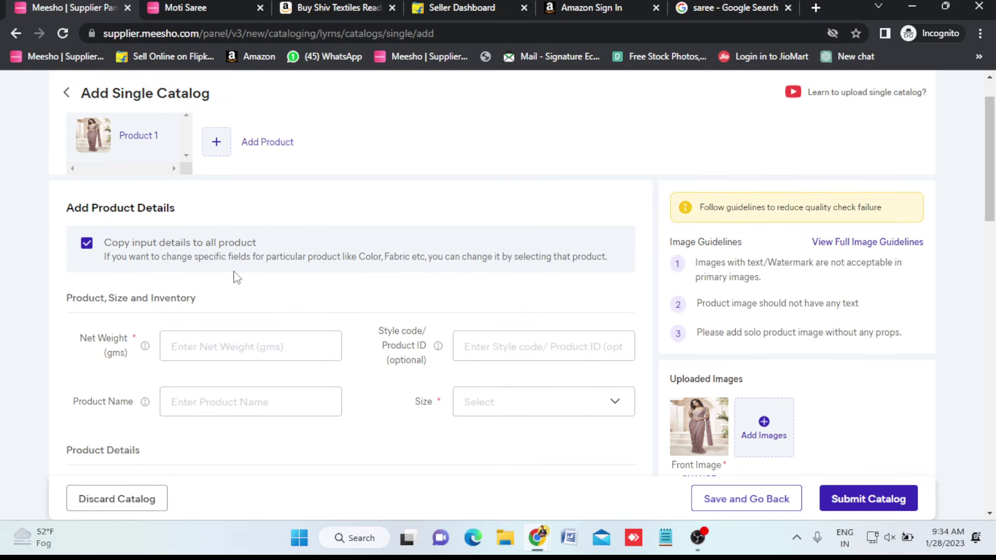
pyautogui.click(87, 244)
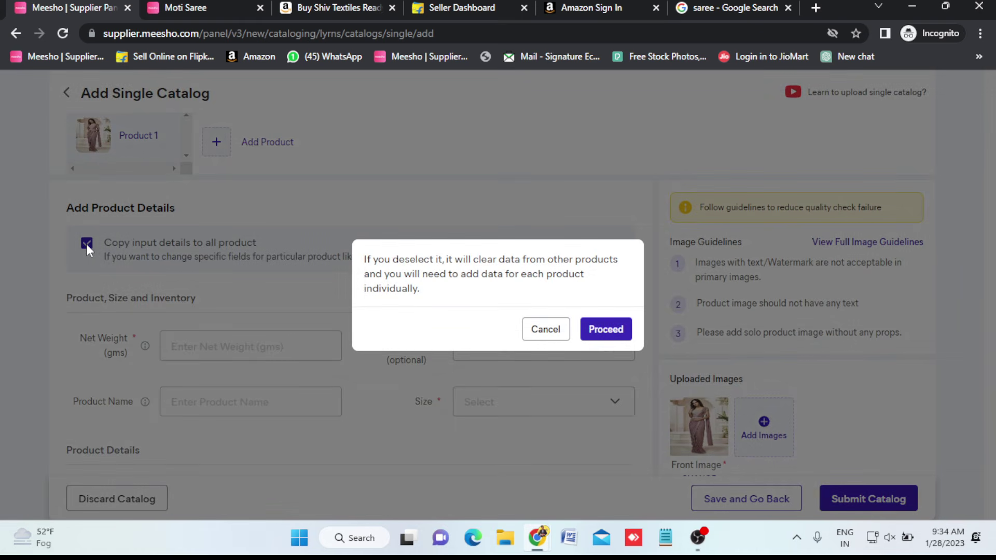
pyautogui.click(540, 331)
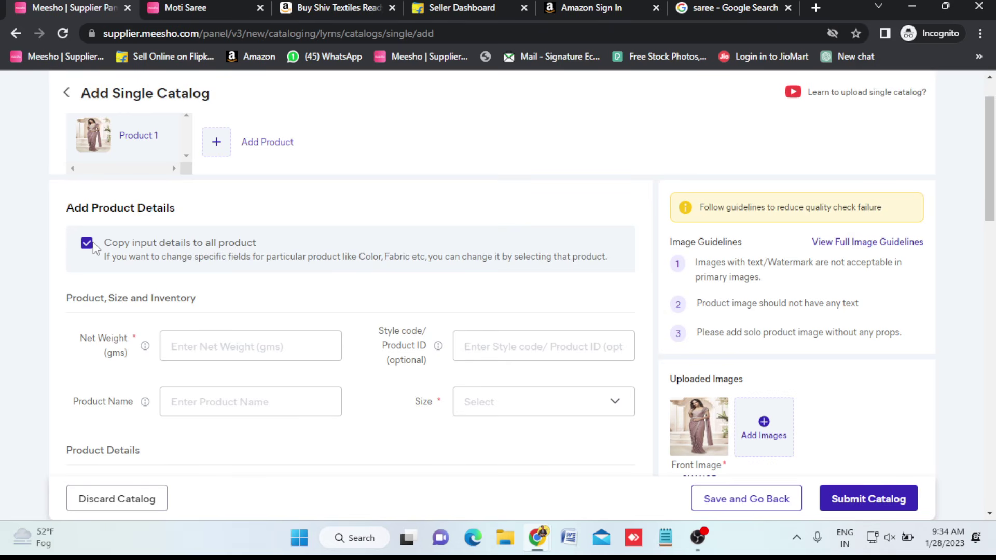
# Set the product's net weight to 300 gms in the size and inventory section
pyautogui.scroll(-2, 260, 293)
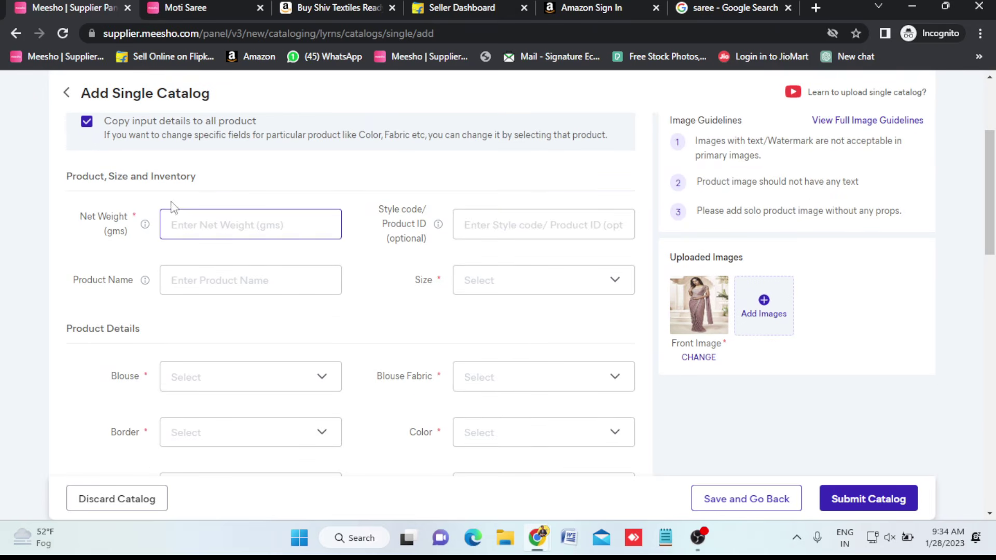
pyautogui.click(165, 222)
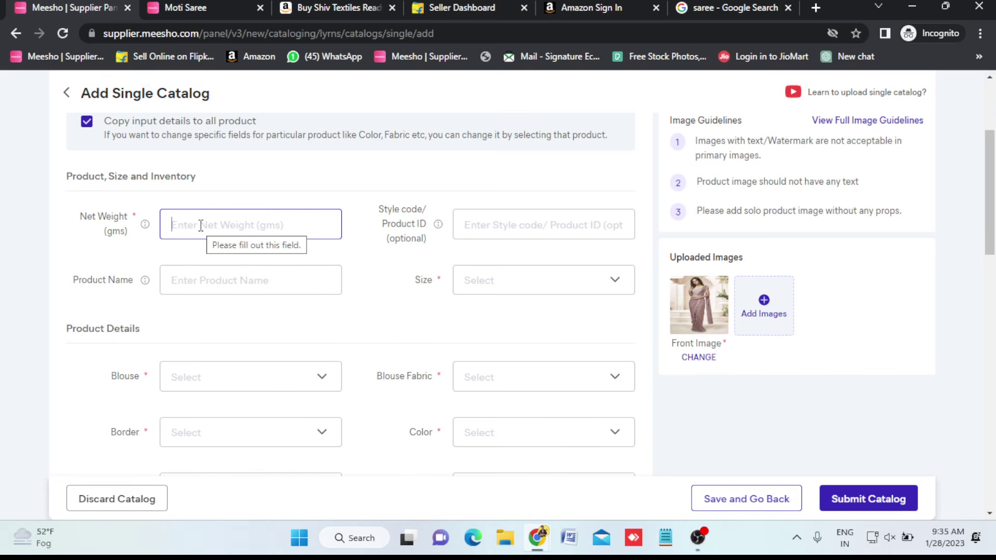
pyautogui.scroll(3, 200, 225)
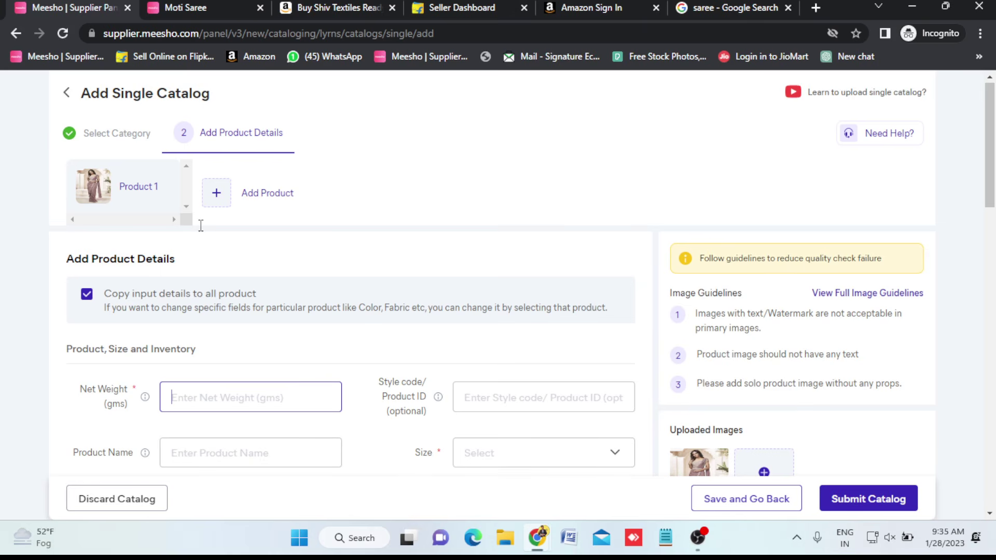
pyautogui.write('1')
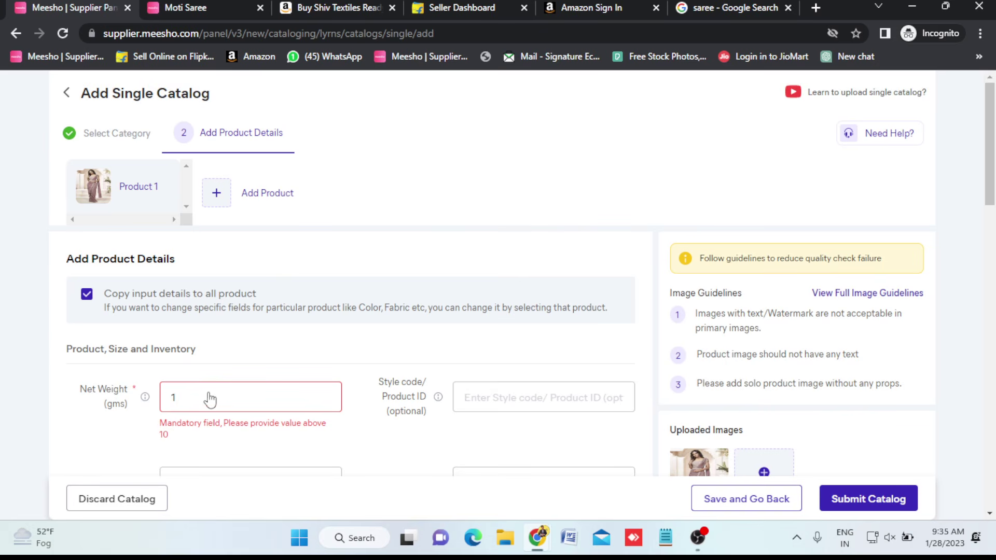
pyautogui.press('BackSpace')
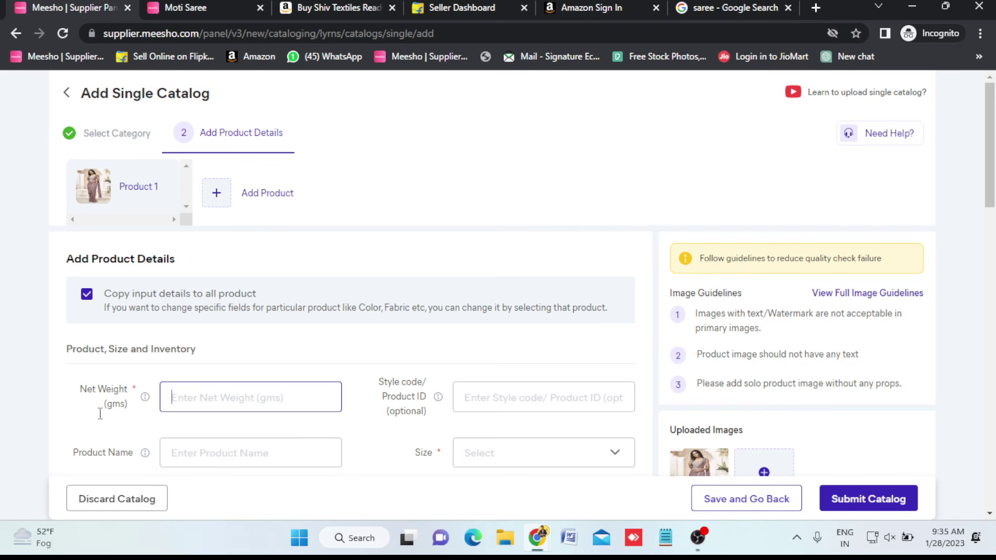
pyautogui.write('300')
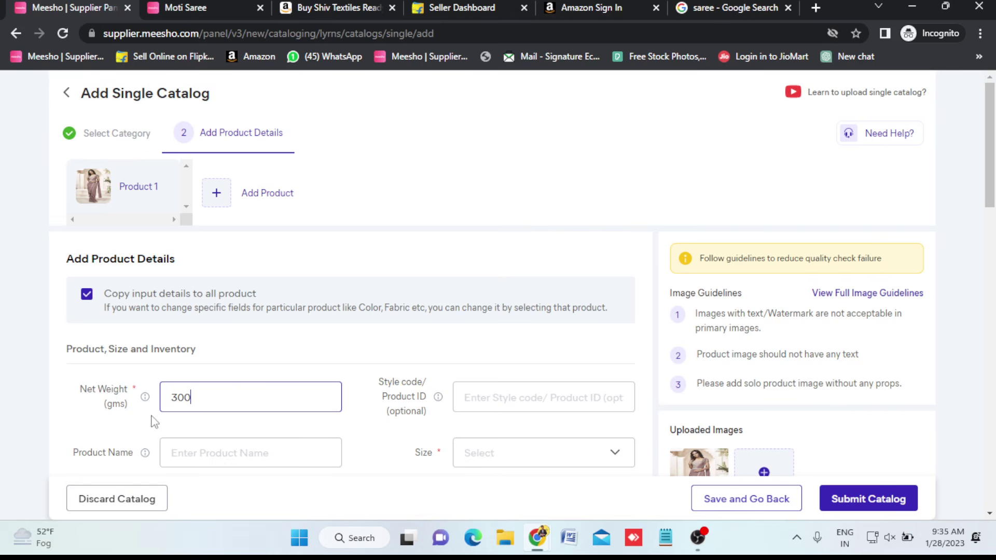
pyautogui.click(301, 361)
# Enter 123455 as the product's optional style code/product ID
pyautogui.scroll(-2, 301, 361)
pyautogui.scroll(-3, 301, 359)
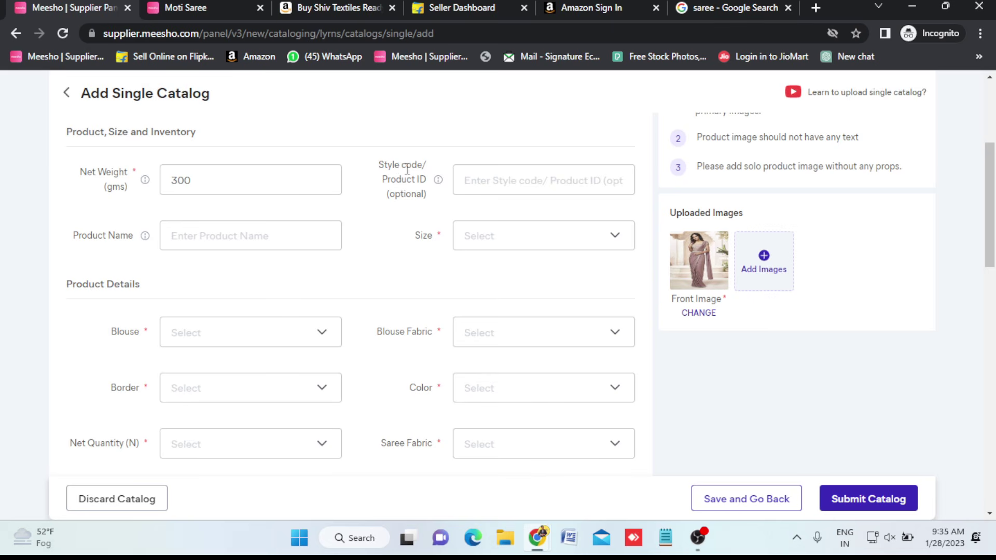
pyautogui.click(484, 186)
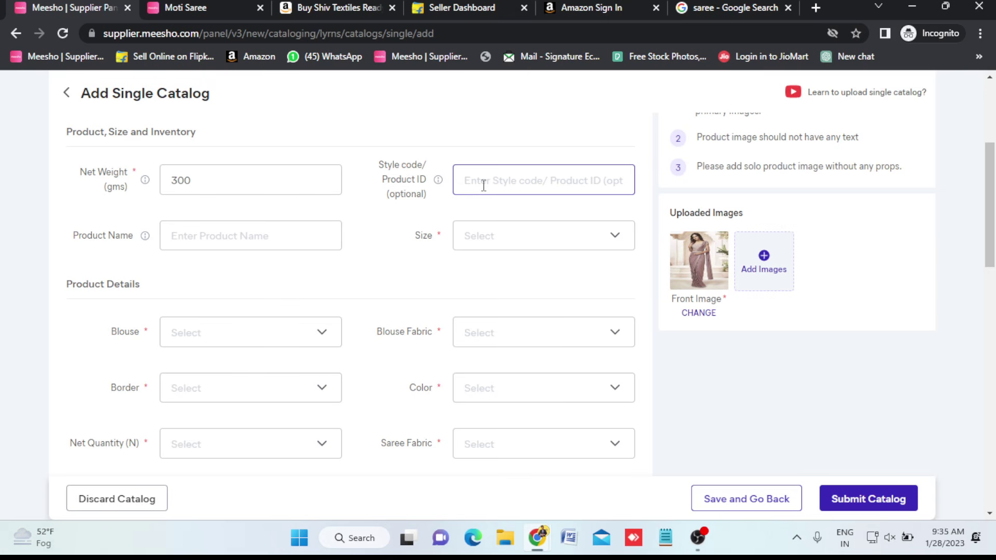
pyautogui.write('12345')
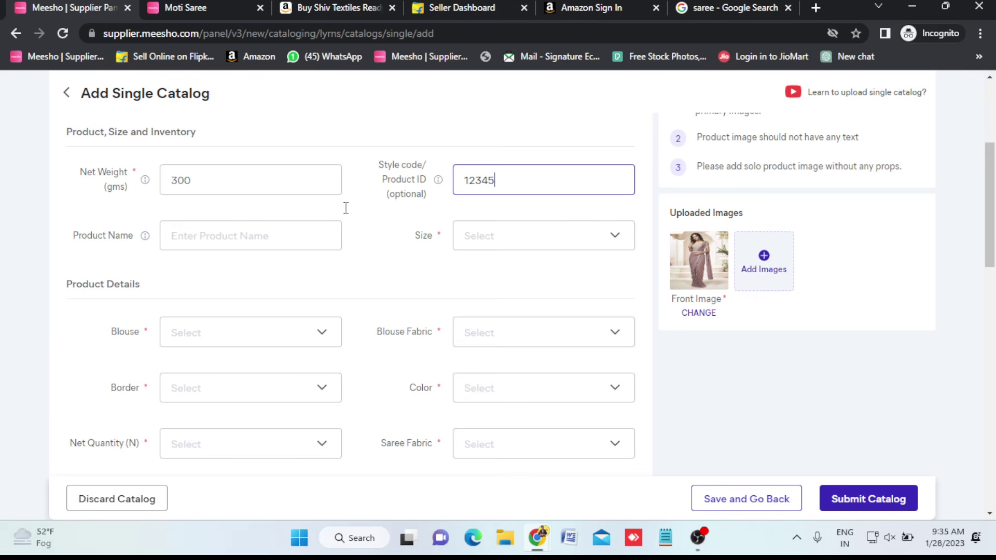
pyautogui.write('5')
# Search the Meesho store for saree and examine how the listed products are named as reference for the Product Name field
pyautogui.click(254, 236)
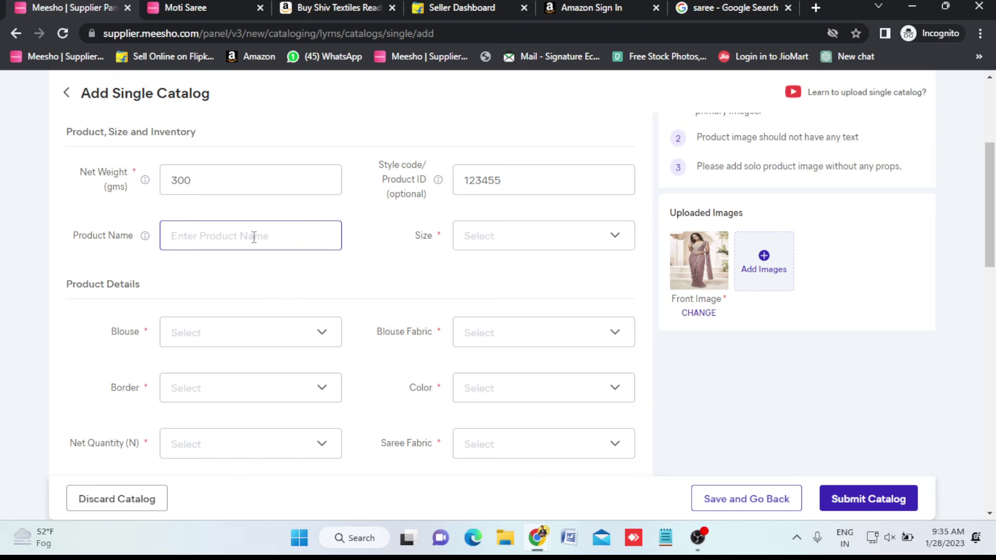
pyautogui.scroll(3, 255, 236)
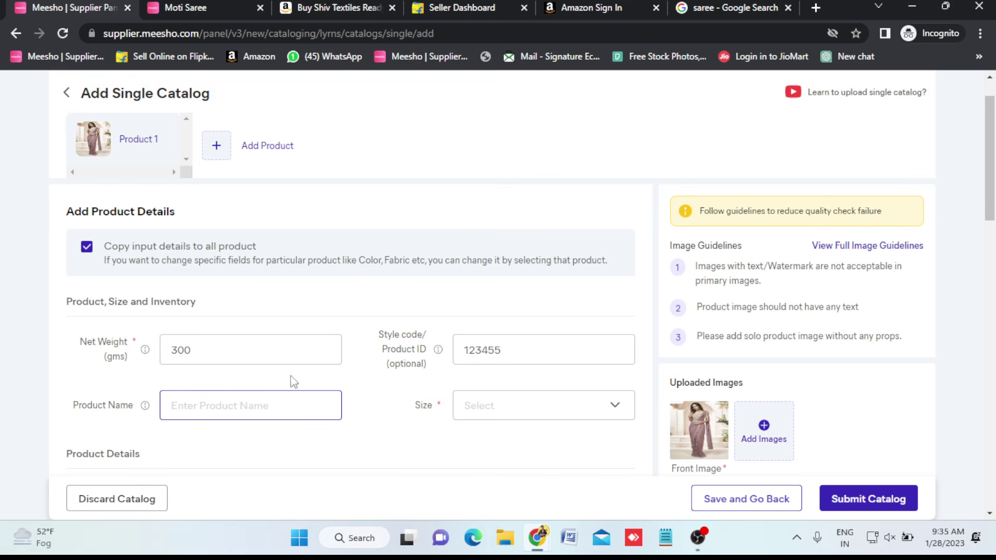
pyautogui.moveTo(74, 409); pyautogui.dragTo(135, 408)
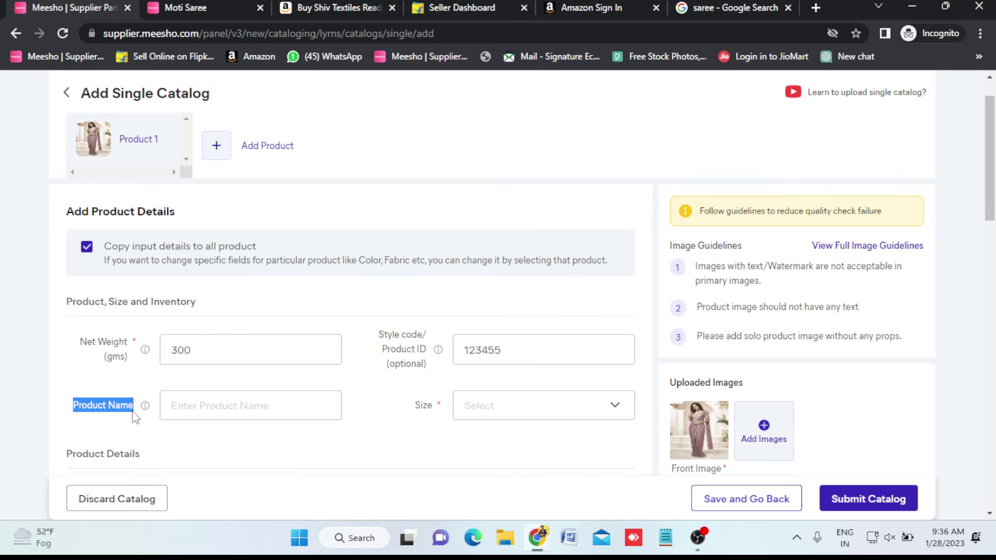
pyautogui.click(200, 399)
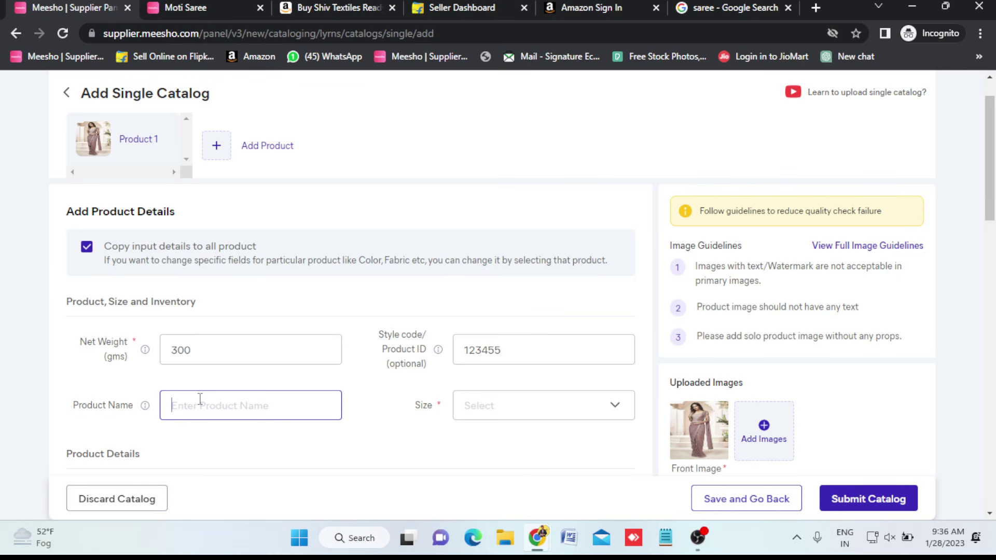
pyautogui.click(208, 6)
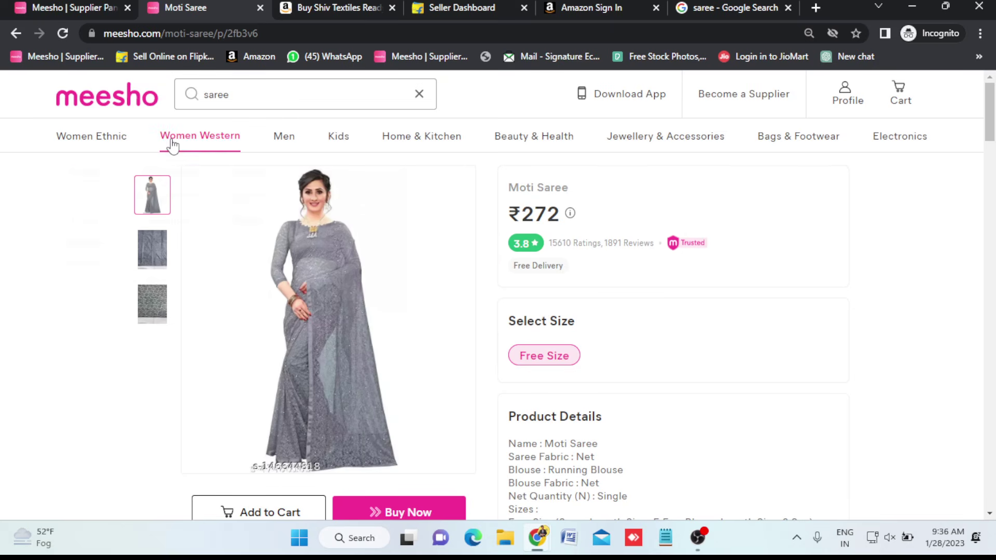
pyautogui.click(240, 101)
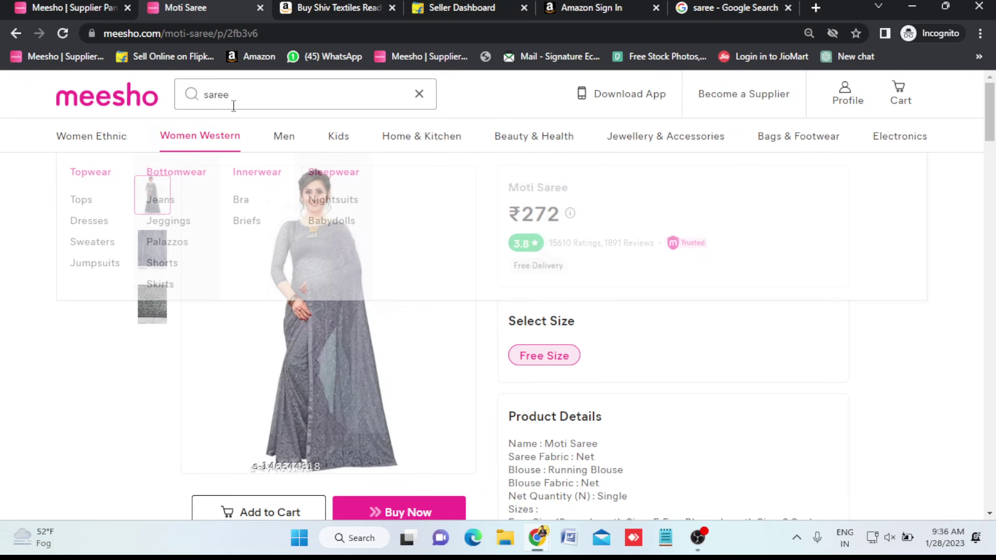
pyautogui.click(243, 99)
pyautogui.press('Return')
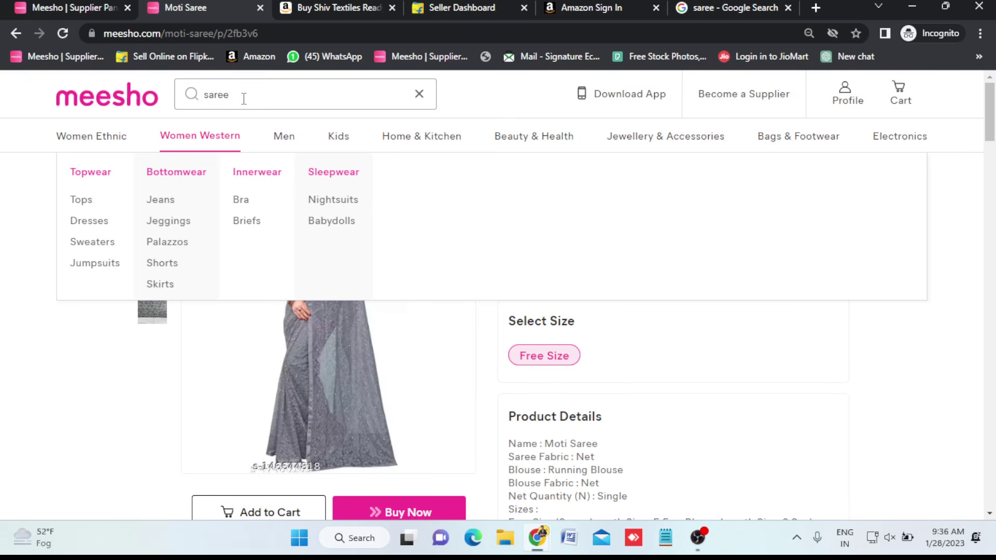
pyautogui.click(271, 93)
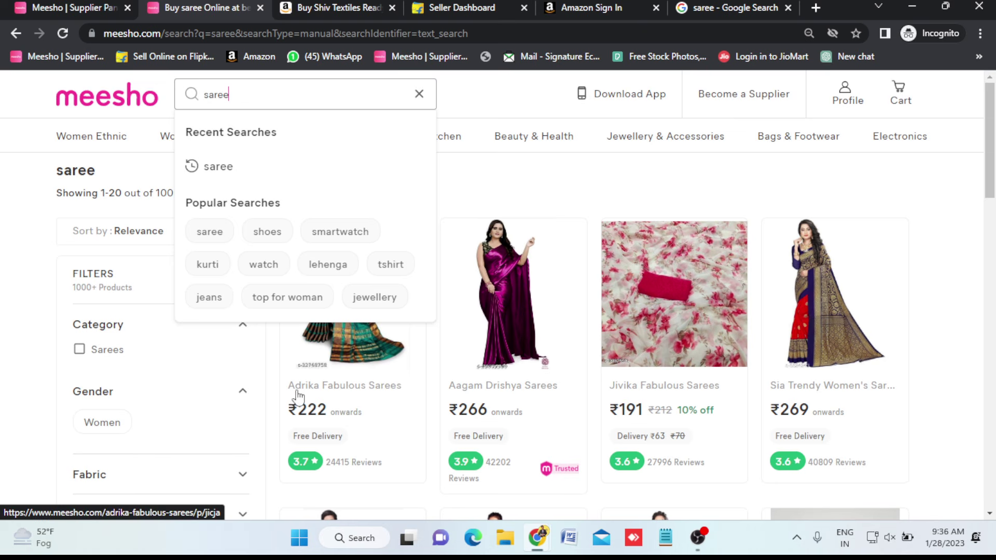
pyautogui.moveTo(649, 148)
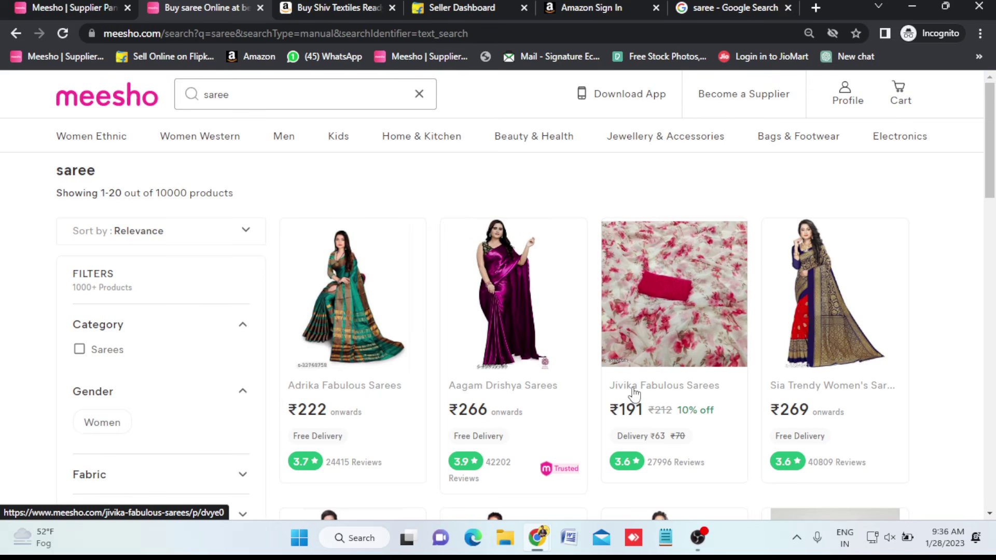
pyautogui.scroll(-6, 789, 392)
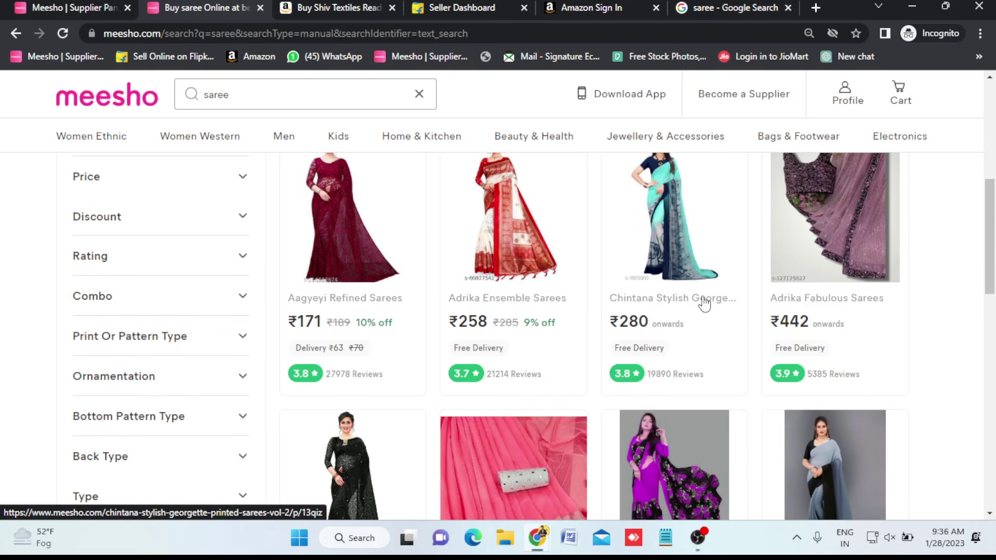
pyautogui.scroll(7, 598, 299)
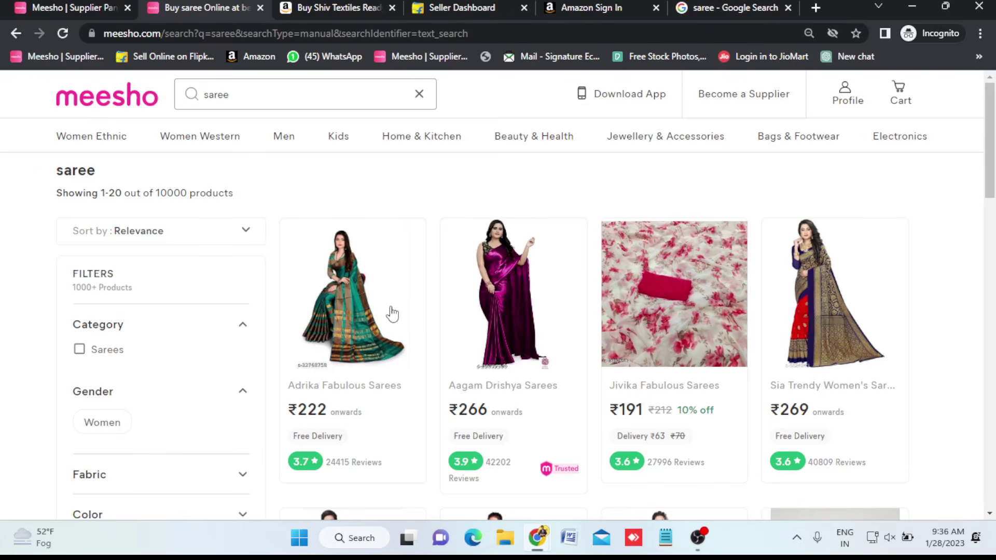
# Browse further saree results in the Meesho store, examine the name on the black saree's product page, and return to the supplier panel
pyautogui.scroll(-5, 542, 329)
pyautogui.scroll(4, 547, 326)
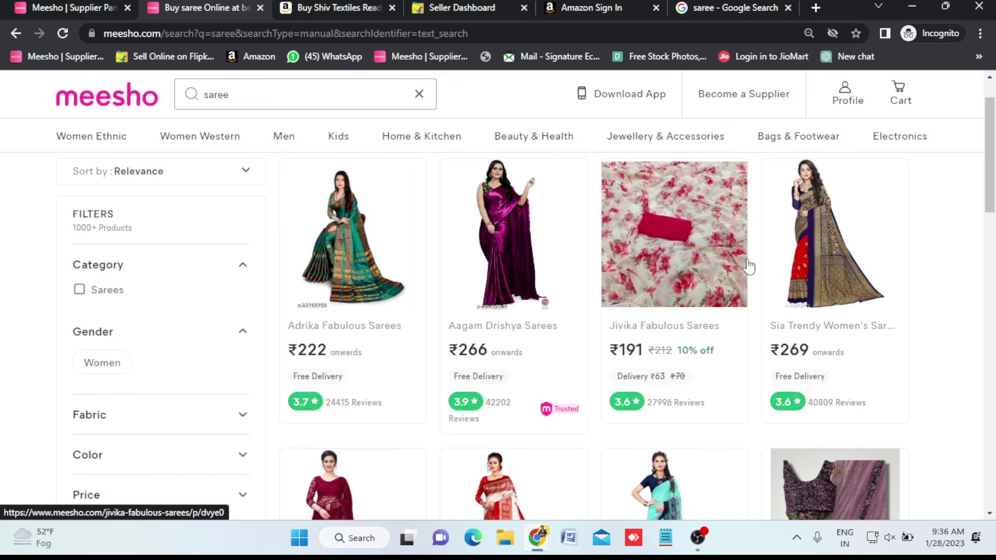
pyautogui.scroll(-7, 513, 394)
pyautogui.scroll(-3, 506, 409)
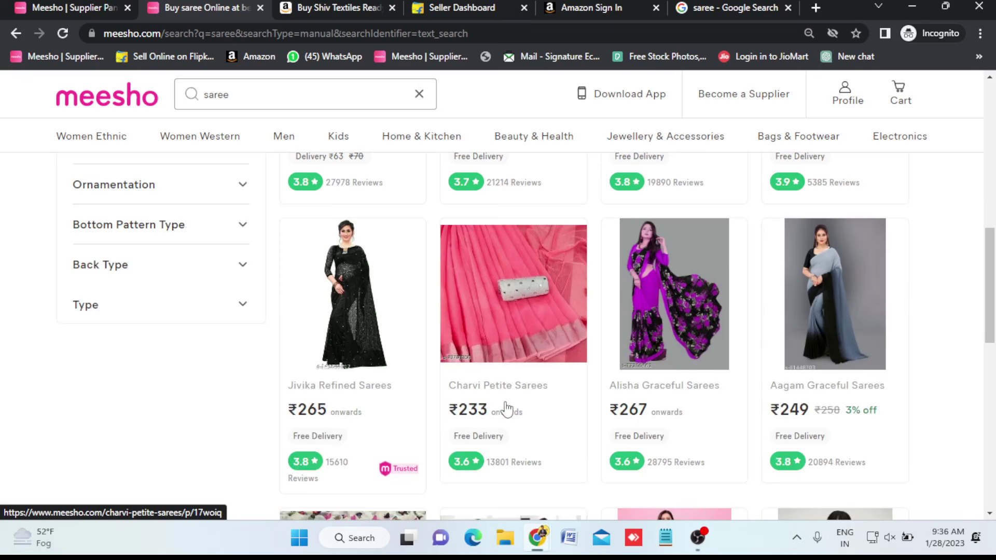
pyautogui.click(319, 306)
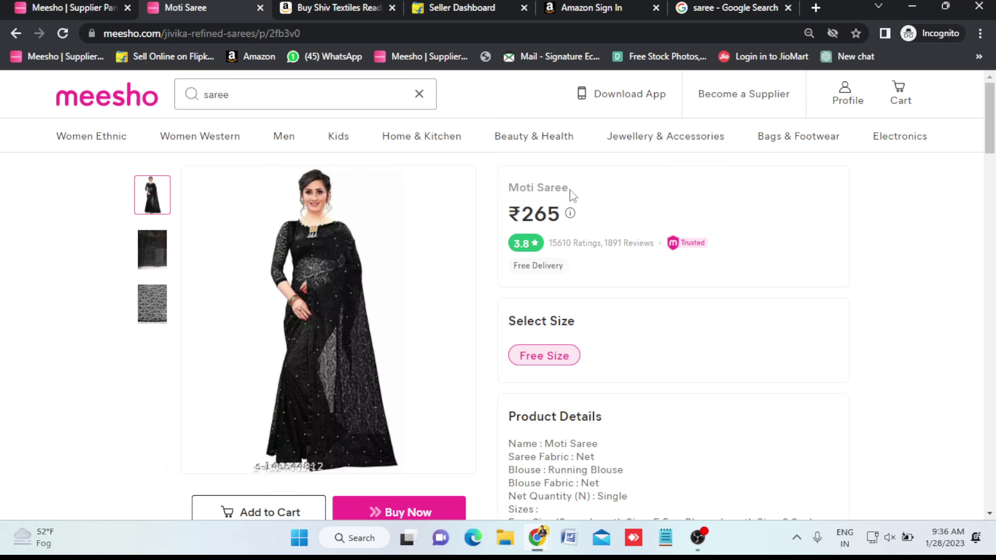
pyautogui.moveTo(572, 195); pyautogui.dragTo(504, 190)
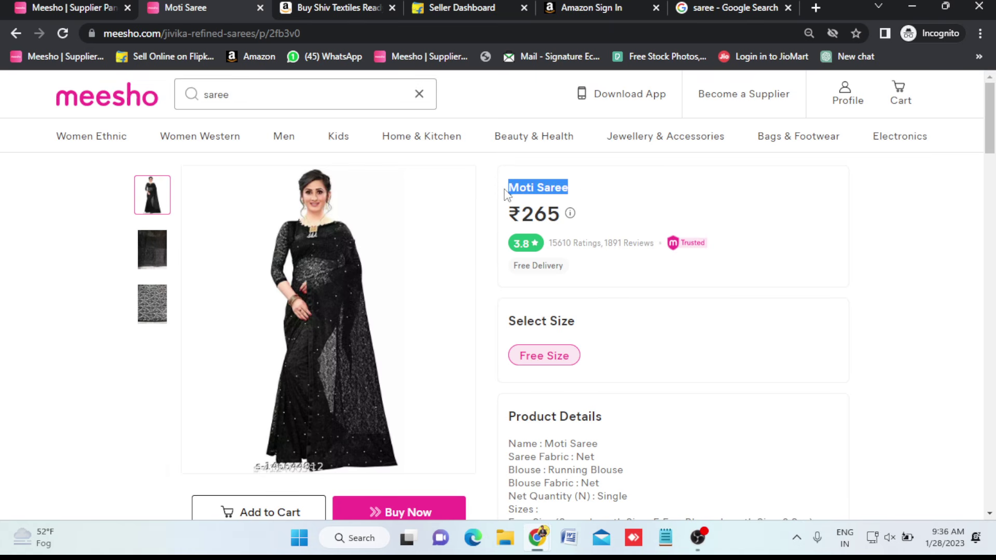
pyautogui.click(31, 6)
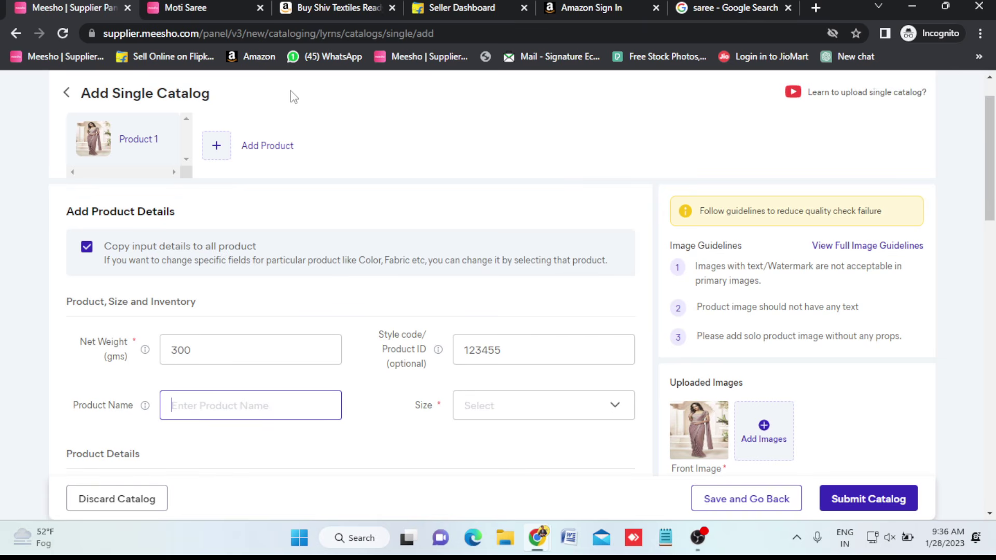
# Select the full product title of the Shiv Textiles saree listing on Amazon and return to the Meesho supplier panel
pyautogui.click(332, 6)
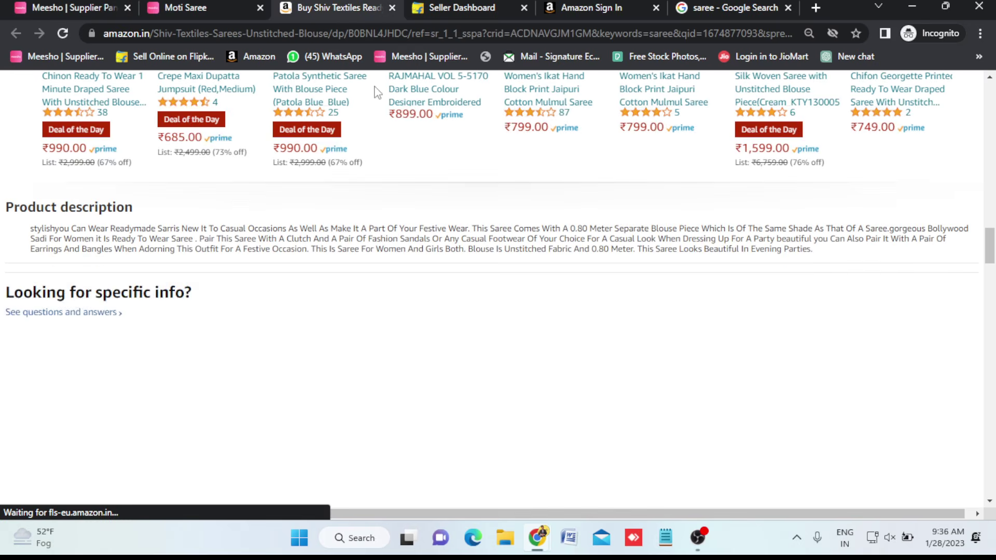
pyautogui.scroll(20, 459, 325)
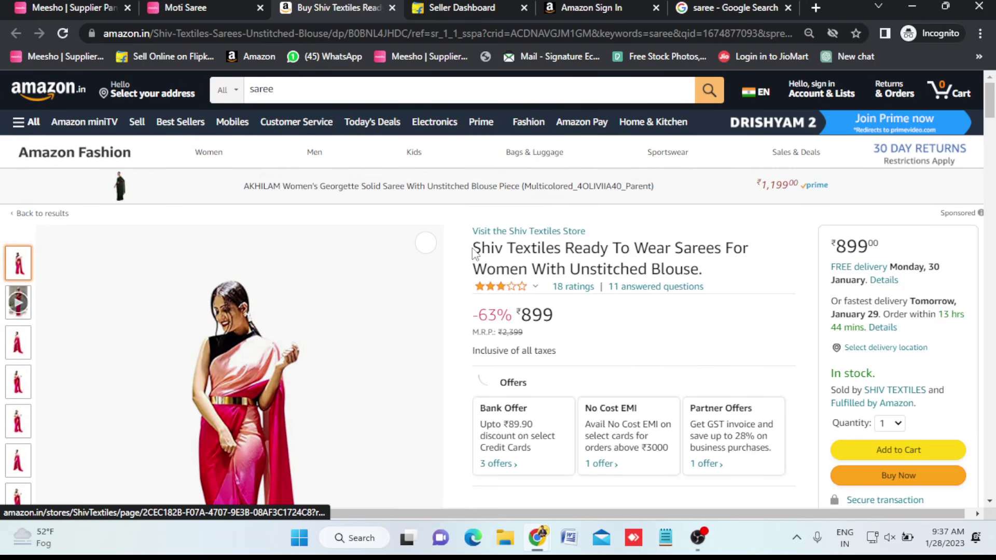
pyautogui.moveTo(472, 248); pyautogui.dragTo(515, 248)
pyautogui.moveTo(675, 265); pyautogui.dragTo(708, 275)
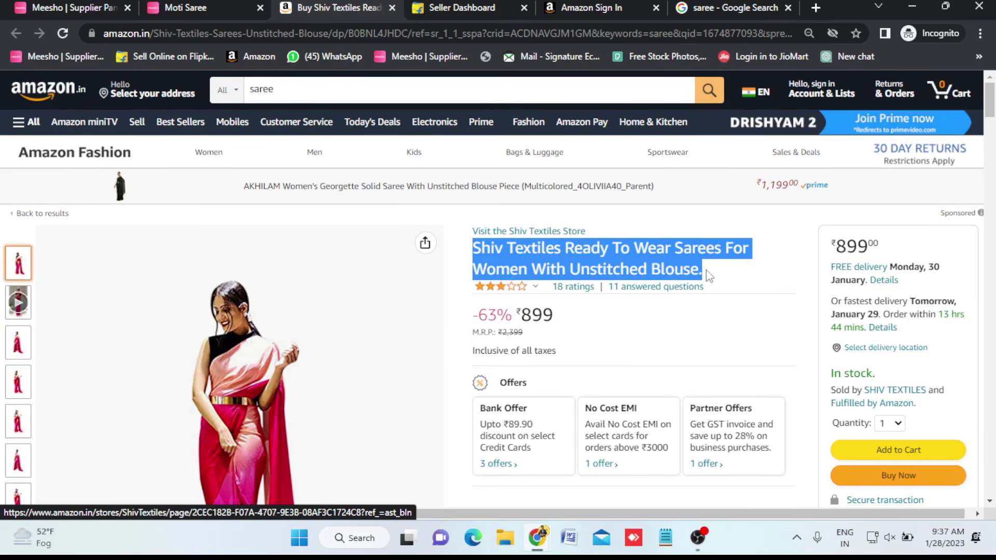
pyautogui.click(73, 7)
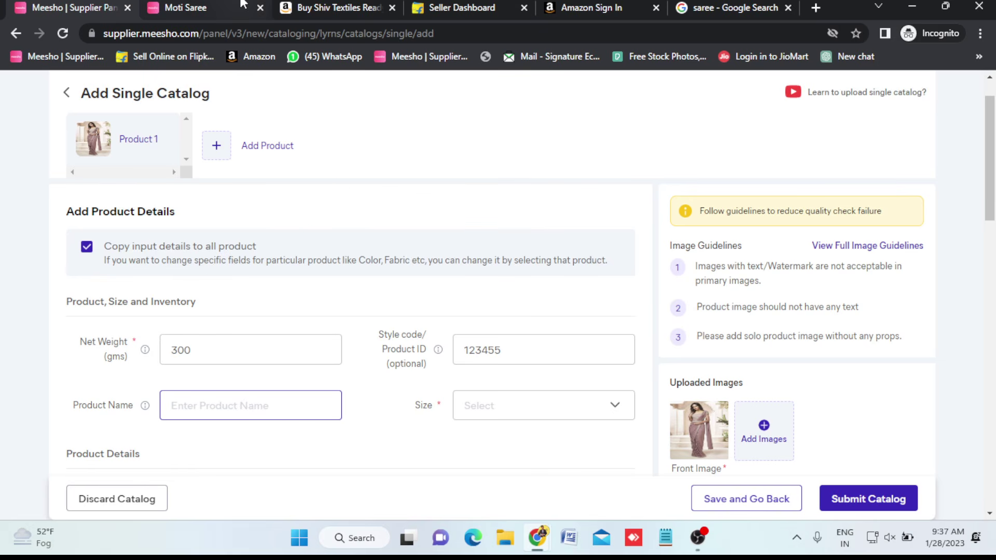
pyautogui.click(337, 8)
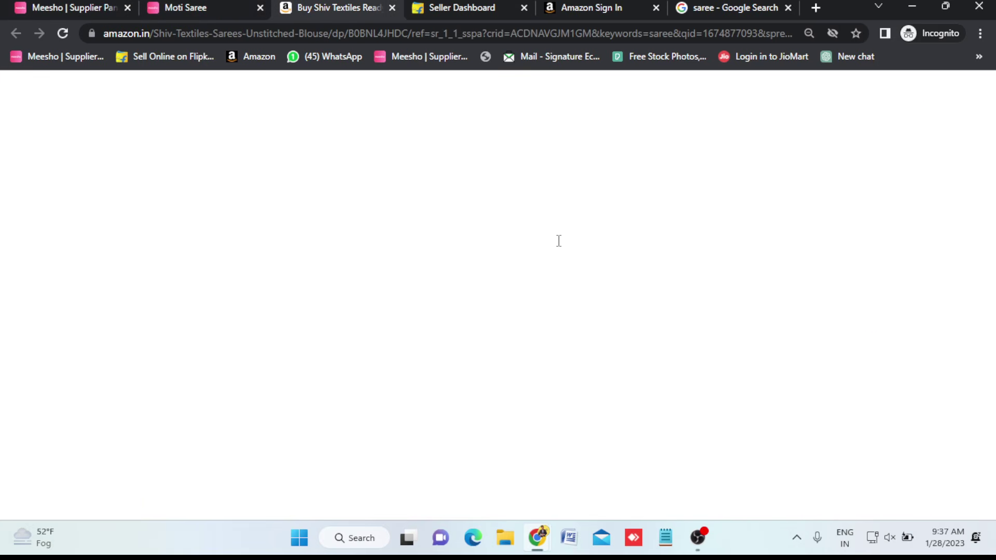
pyautogui.click(112, 5)
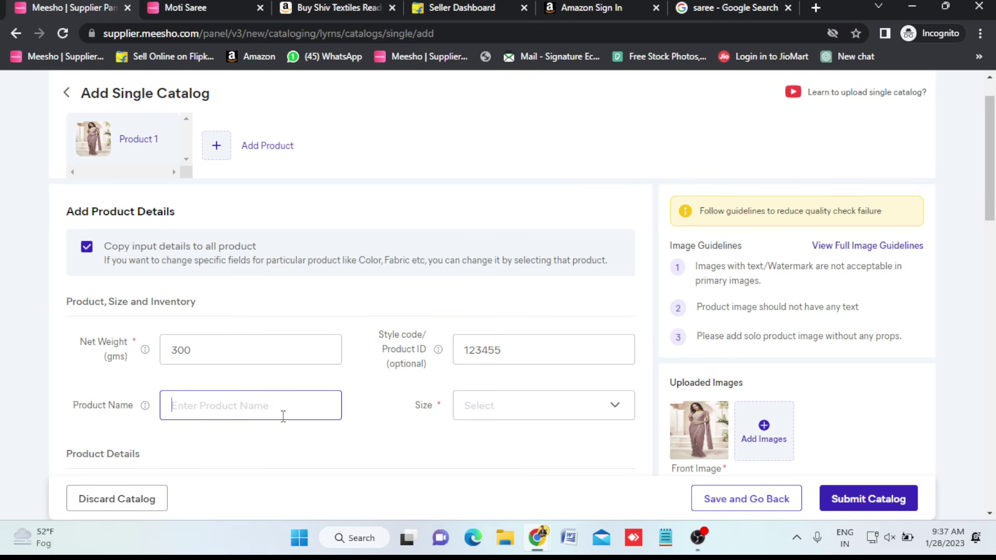
# Try to fill the Product Name field with the clipboard text and clear the pasted description
pyautogui.hotkey('ctrl', 'v')
pyautogui.scroll(-2, 283, 416)
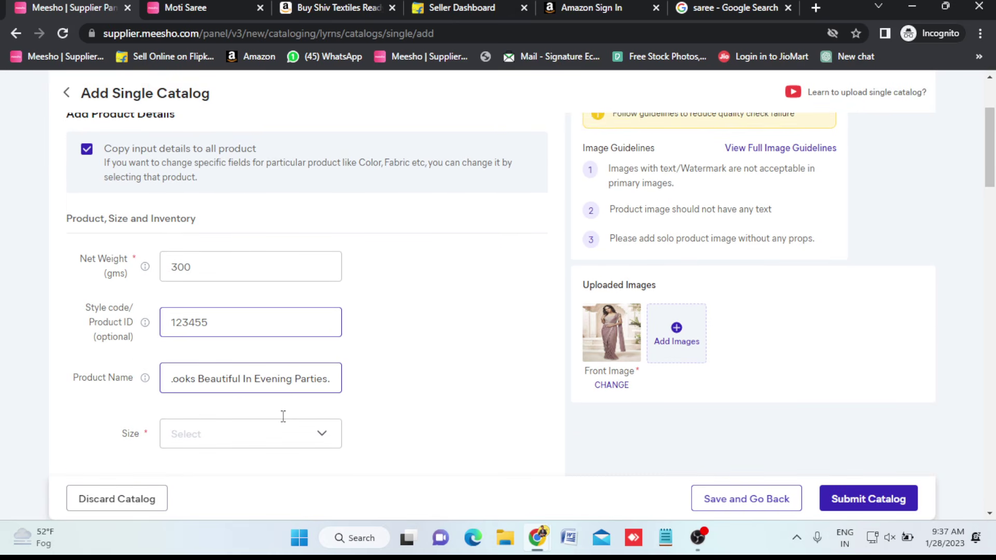
pyautogui.scroll(-1, 283, 418)
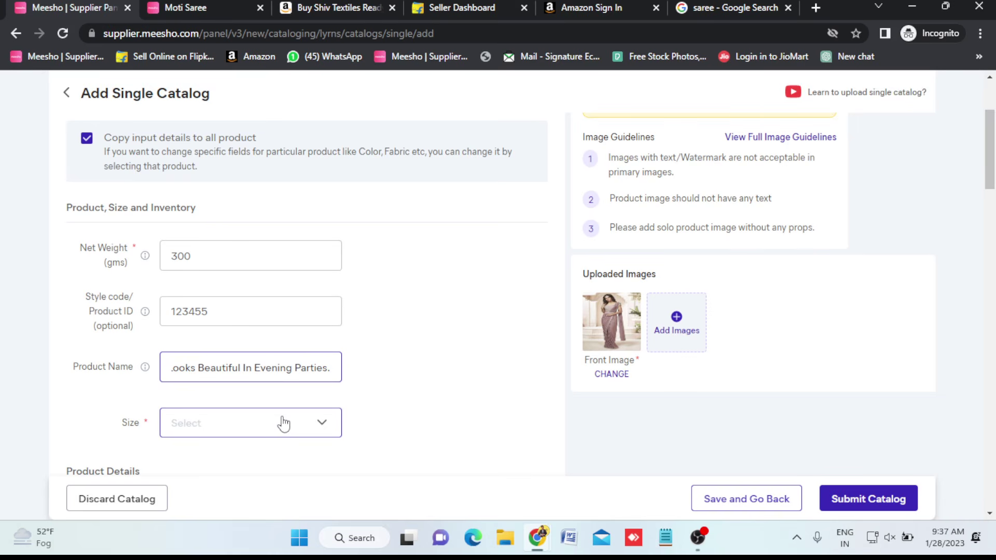
pyautogui.tripleClick(250, 369)
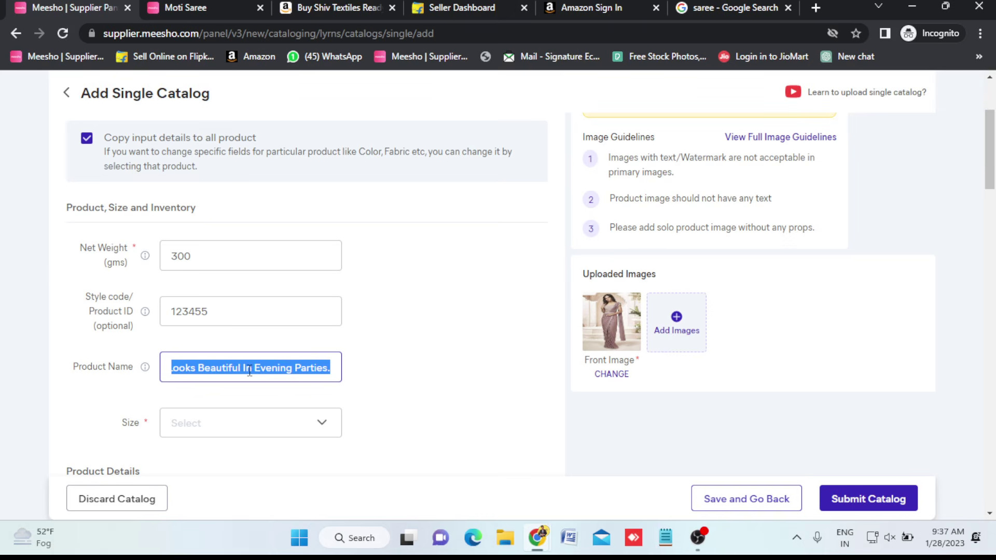
pyautogui.press('BackSpace')
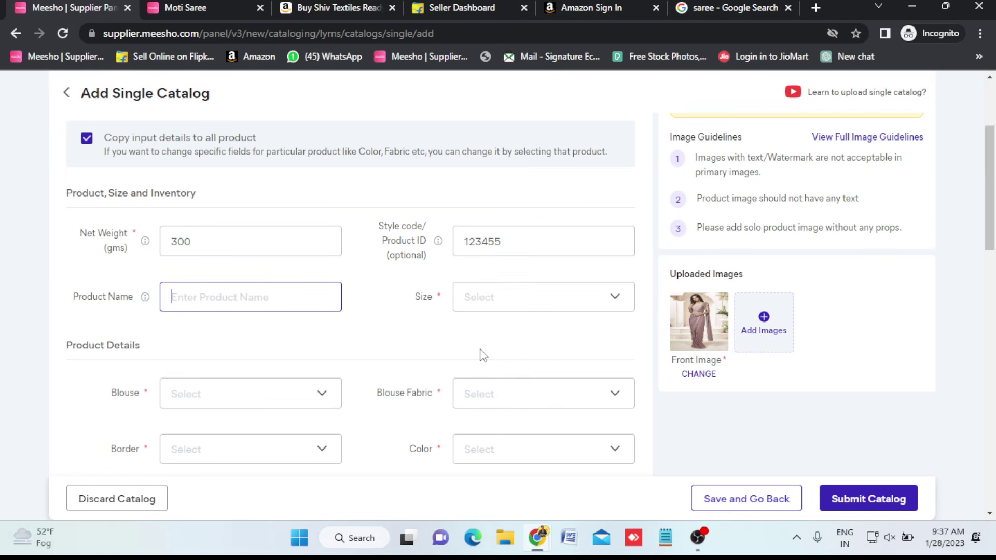
# Copy the Amazon title "Shiv Textiles Ready To Wear Sarees For Women With Unstitched Blouse." into the supplier panel's Product Name field
pyautogui.click(335, 7)
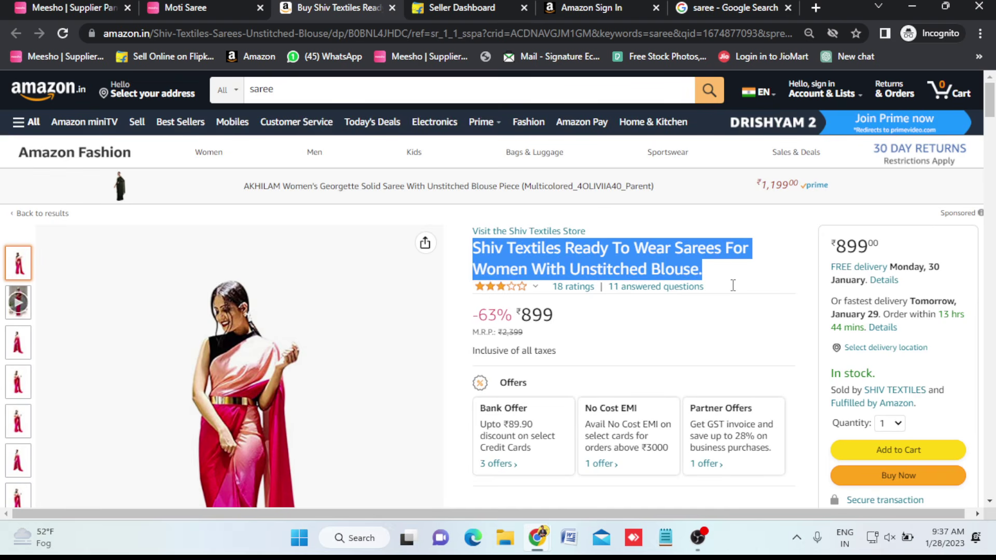
pyautogui.click(72, 4)
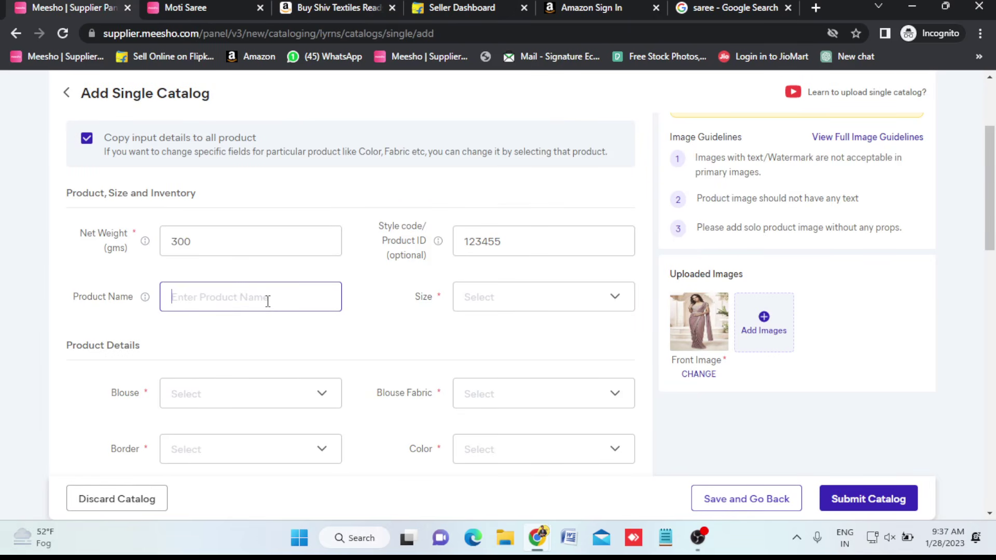
pyautogui.hotkey('ctrl', 'v')
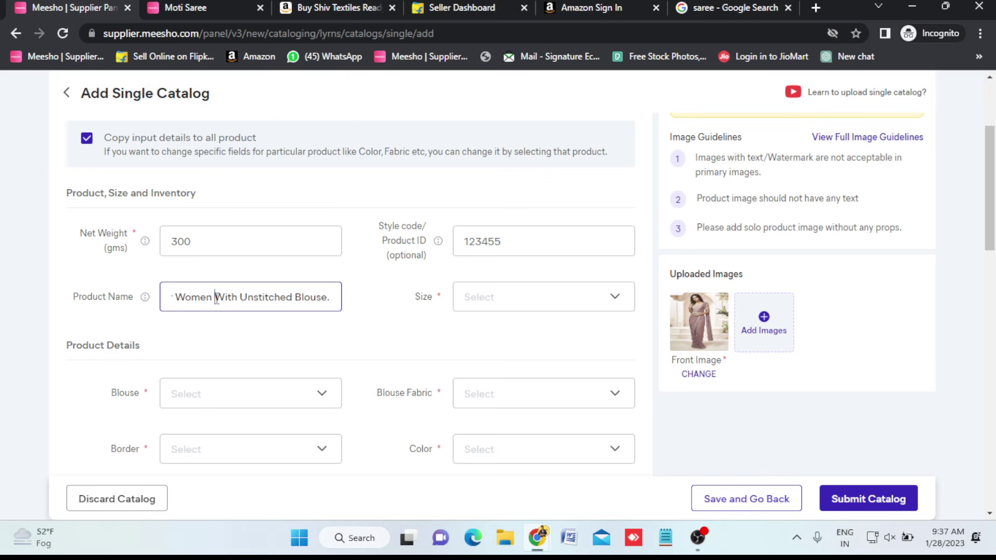
# Remove the brand word "Shiv" from the start of the product name so it begins with "Textiles Ready To Wear Sarees"
pyautogui.press('Left')
pyautogui.press('Left')
pyautogui.press('Left')
pyautogui.press('Left')
pyautogui.press('Left')
pyautogui.press('Left')
pyautogui.press('Left')
pyautogui.press('Left')
pyautogui.press('Left')
pyautogui.press('Left')
pyautogui.press('Left')
pyautogui.press('Left')
pyautogui.press('Left')
pyautogui.press('Left')
pyautogui.press('Left')
pyautogui.press('Left')
pyautogui.press('Left')
pyautogui.press('Left')
pyautogui.press('Left')
pyautogui.press('Left')
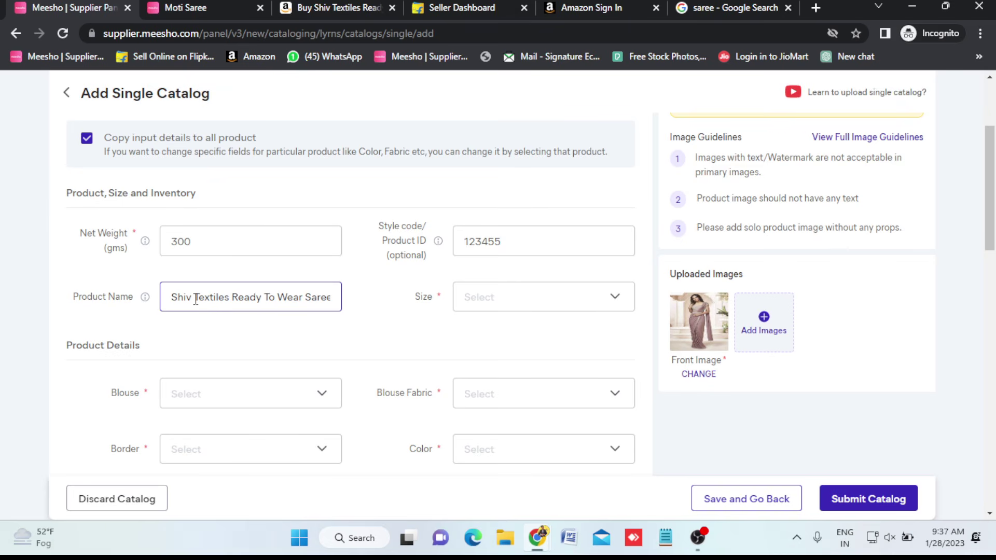
pyautogui.click(195, 300)
pyautogui.press('BackSpace')
pyautogui.press('BackSpace')
pyautogui.press('BackSpace')
pyautogui.press('BackSpace')
pyautogui.press('BackSpace')
pyautogui.click(391, 315)
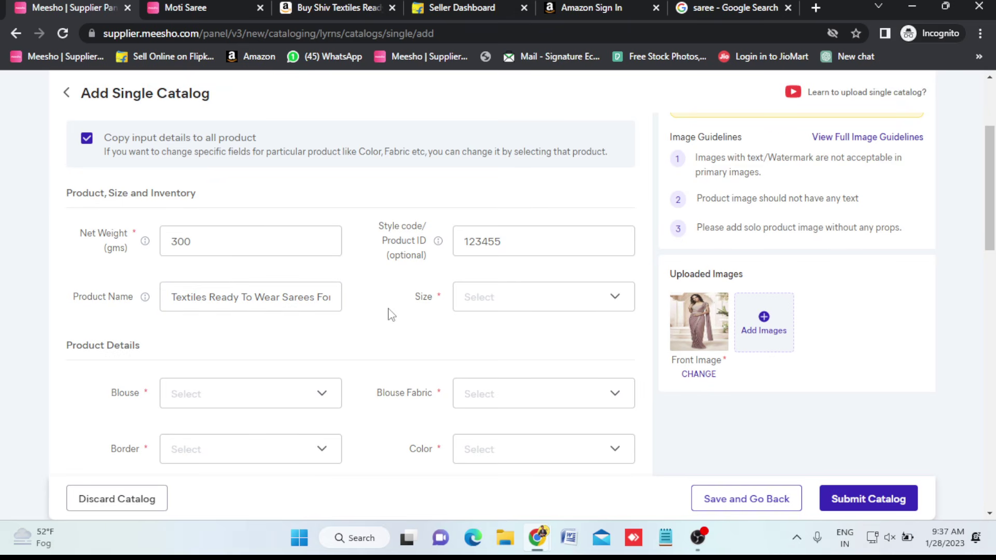
# Set the product's size to Free Size and apply the selection
pyautogui.click(604, 299)
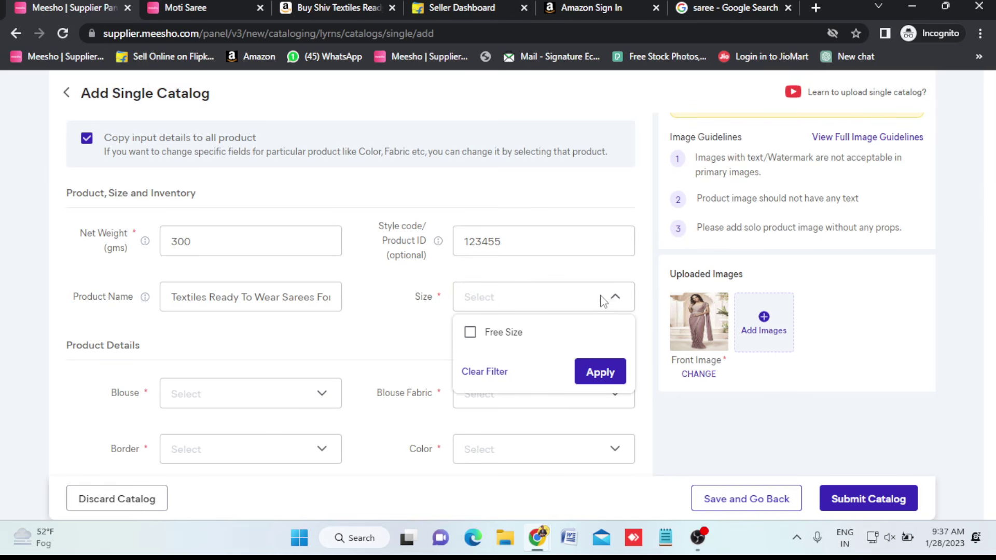
pyautogui.click(469, 334)
pyautogui.click(600, 375)
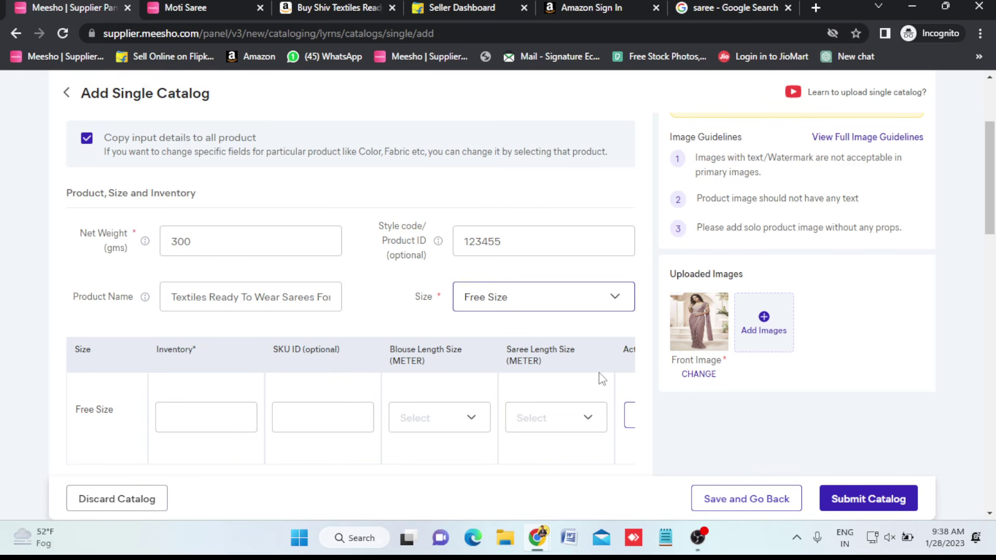
# Enter an inventory of 1 and the optional SKU ID 1234 in the Free Size row
pyautogui.scroll(-2, 353, 379)
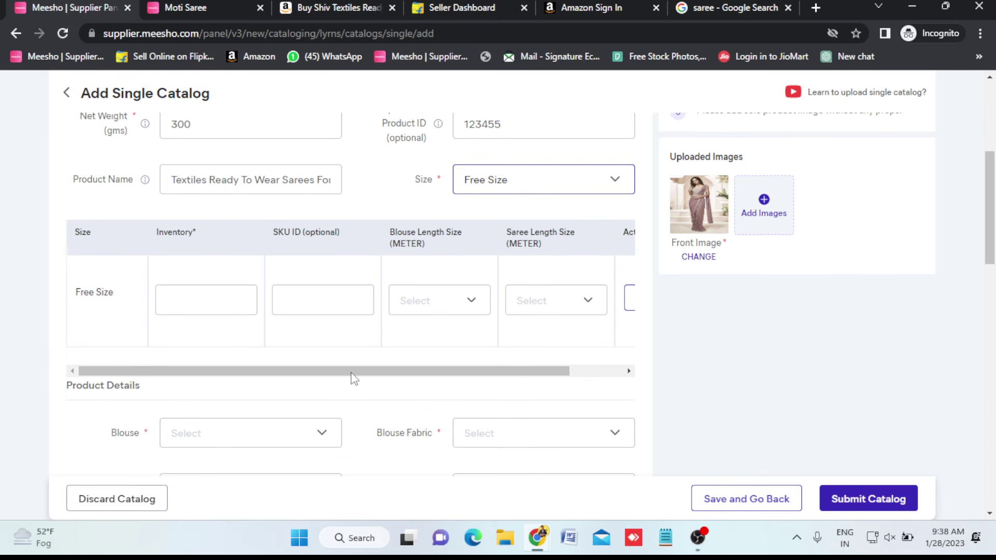
pyautogui.hscroll(3, 472, 318)
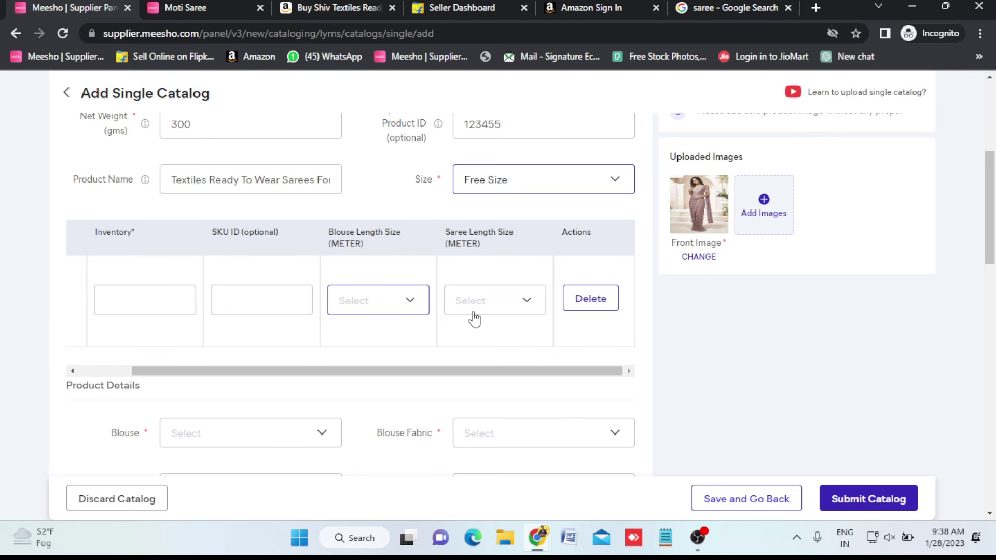
pyautogui.hscroll(-3, 471, 318)
pyautogui.click(160, 292)
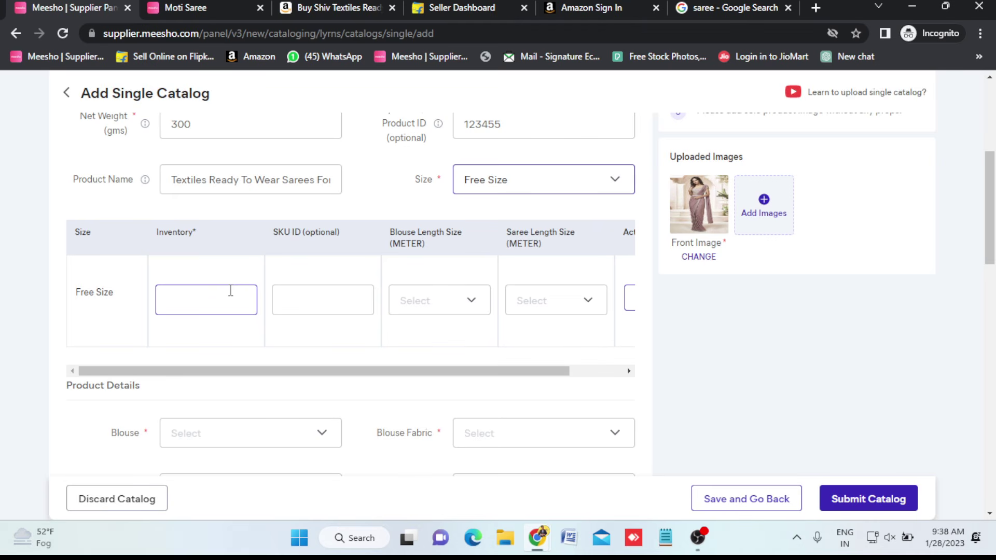
pyautogui.click(107, 288)
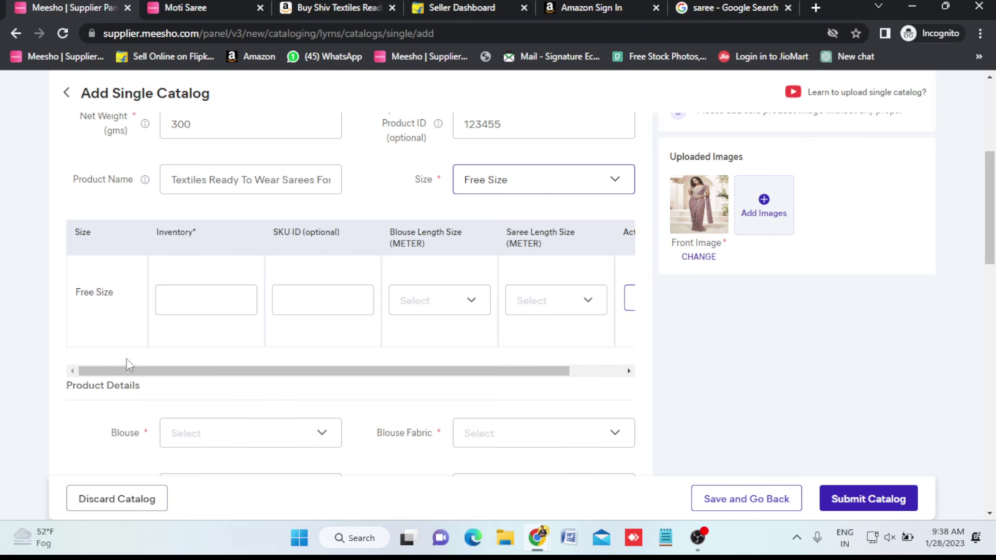
pyautogui.click(176, 296)
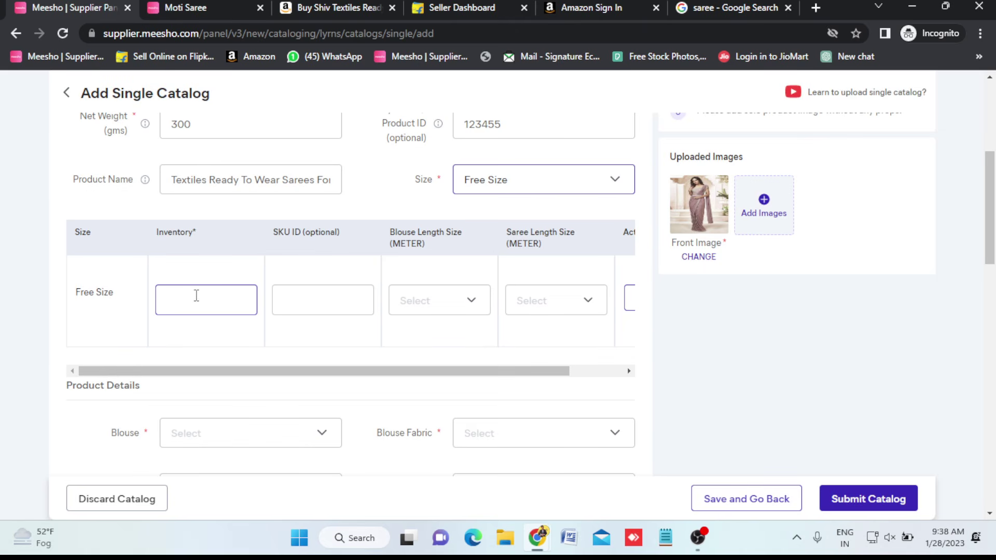
pyautogui.click(204, 301)
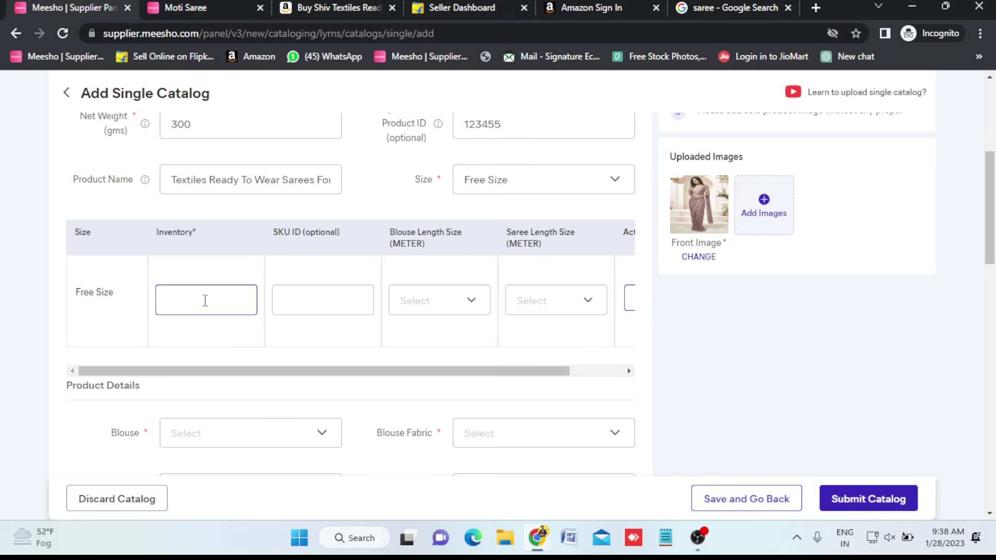
pyautogui.write('1')
pyautogui.click(288, 301)
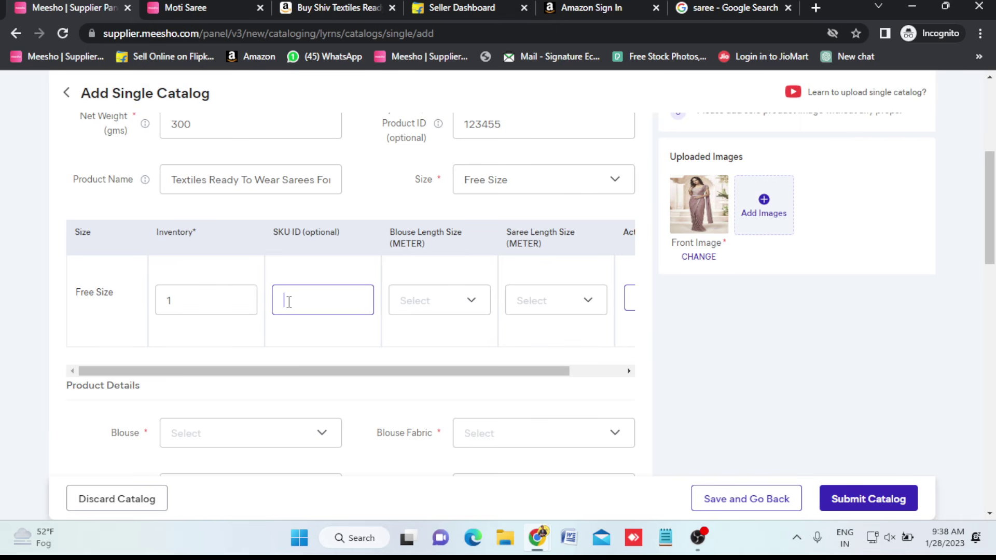
pyautogui.write('1234')
# Set the blouse length size of the Free Size row to 0.8 meter
pyautogui.click(413, 306)
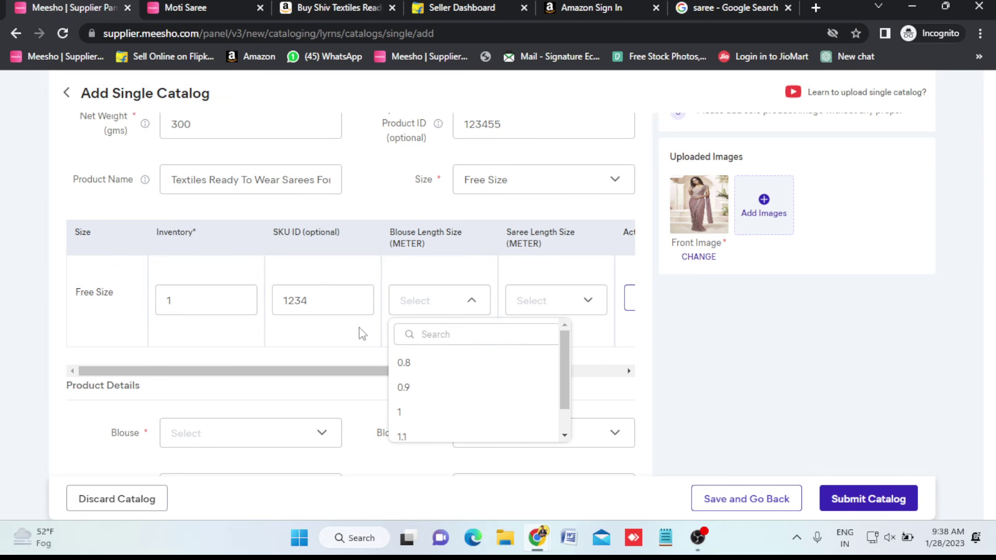
pyautogui.click(346, 340)
pyautogui.scroll(5, 346, 340)
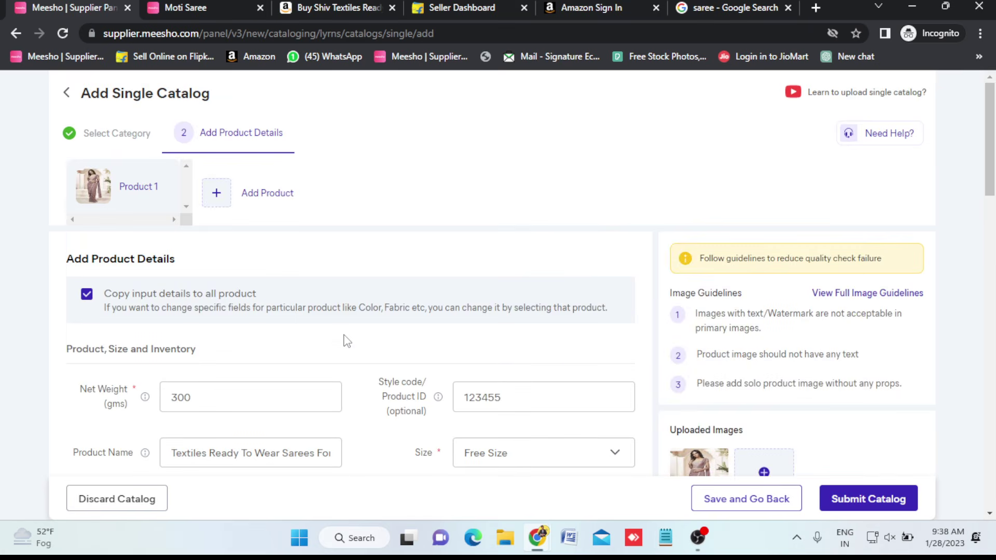
pyautogui.scroll(-5, 466, 291)
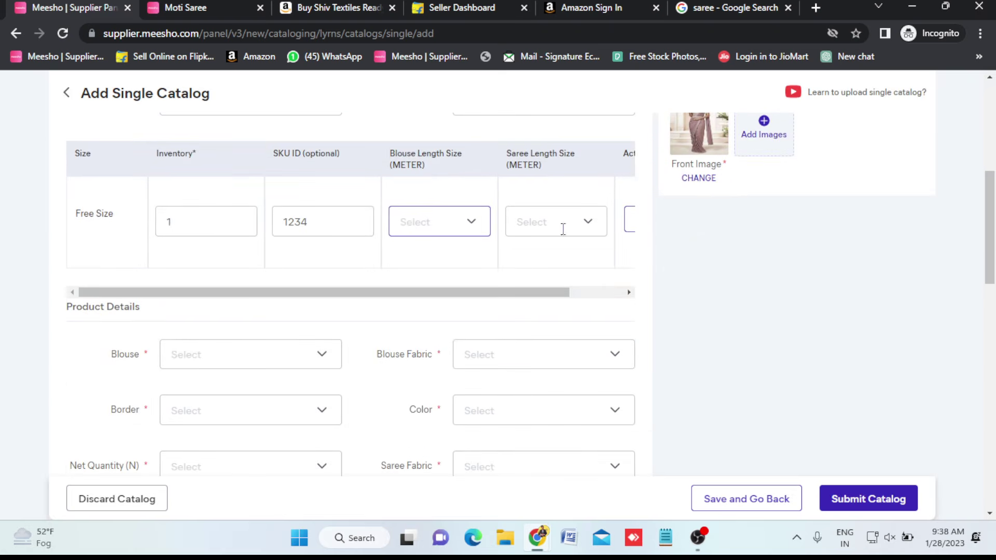
pyautogui.scroll(2, 694, 177)
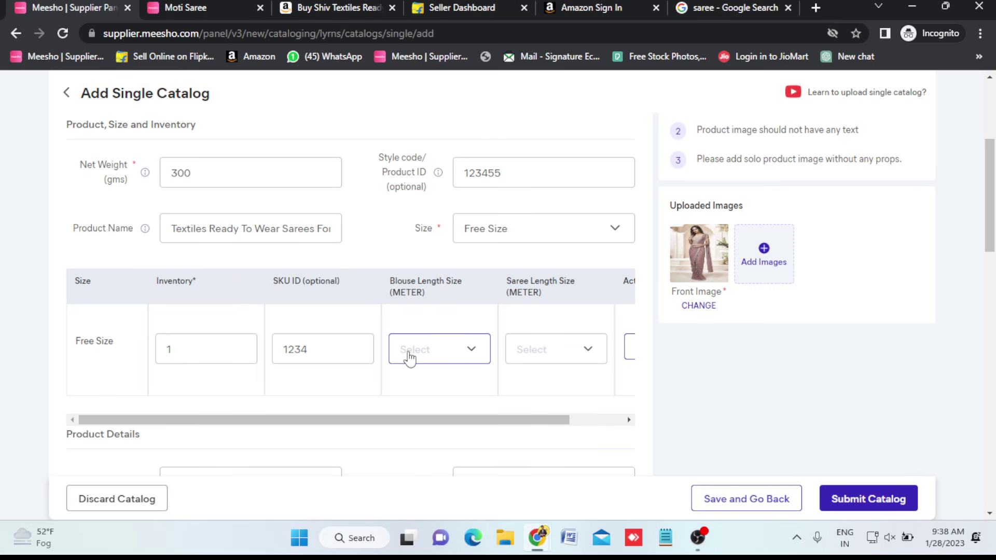
pyautogui.click(478, 358)
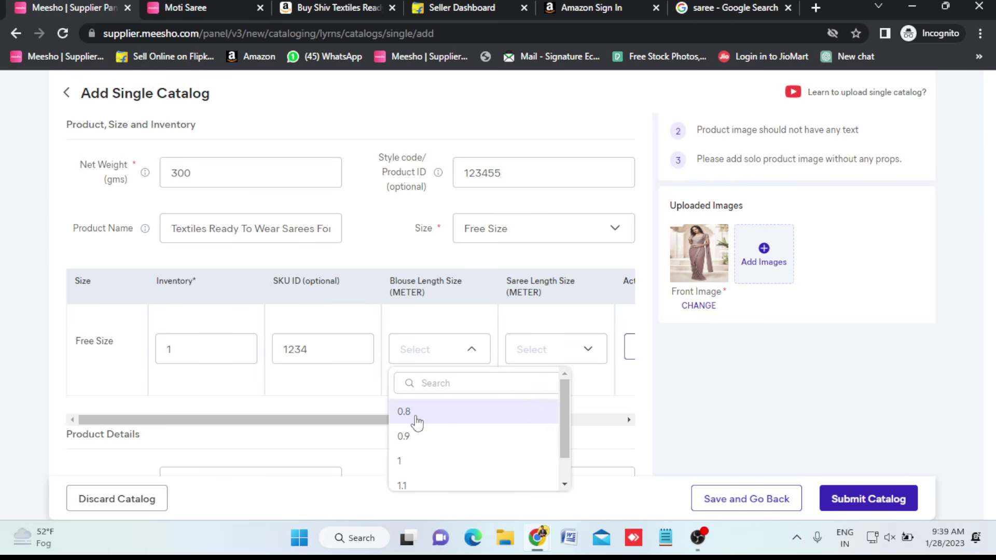
pyautogui.press('Tab')
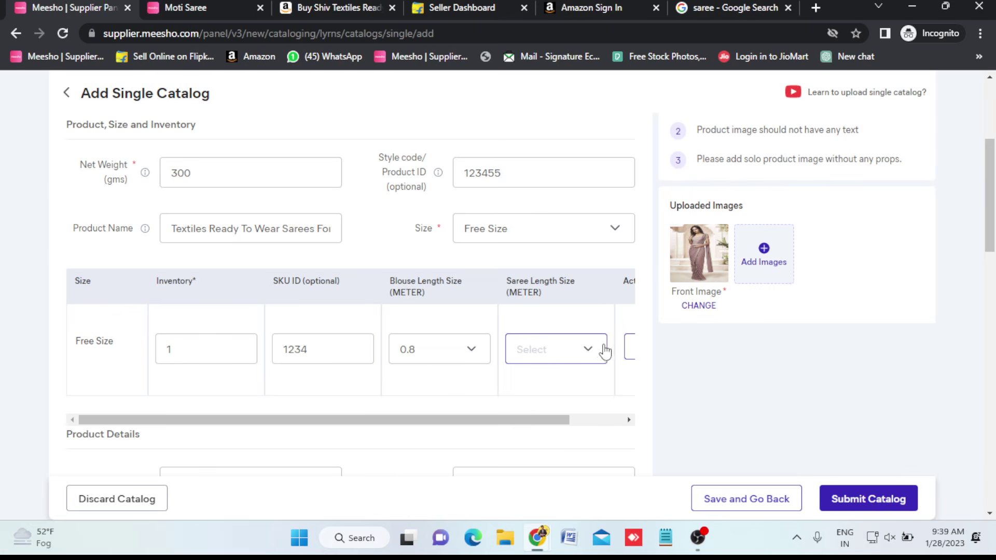
# Set the saree length size of the Free Size row to 5 meter and check the row's remaining columns
pyautogui.click(588, 350)
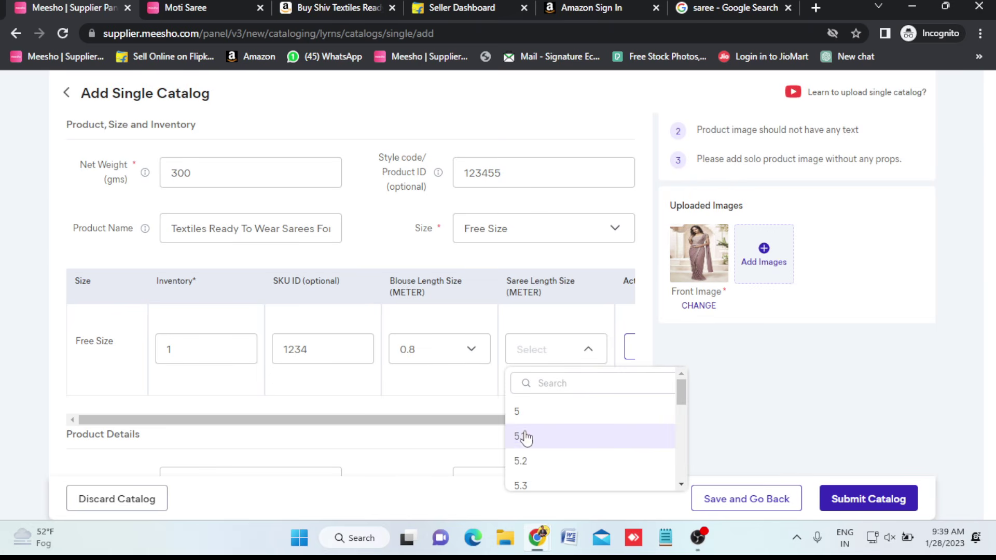
pyautogui.click(527, 415)
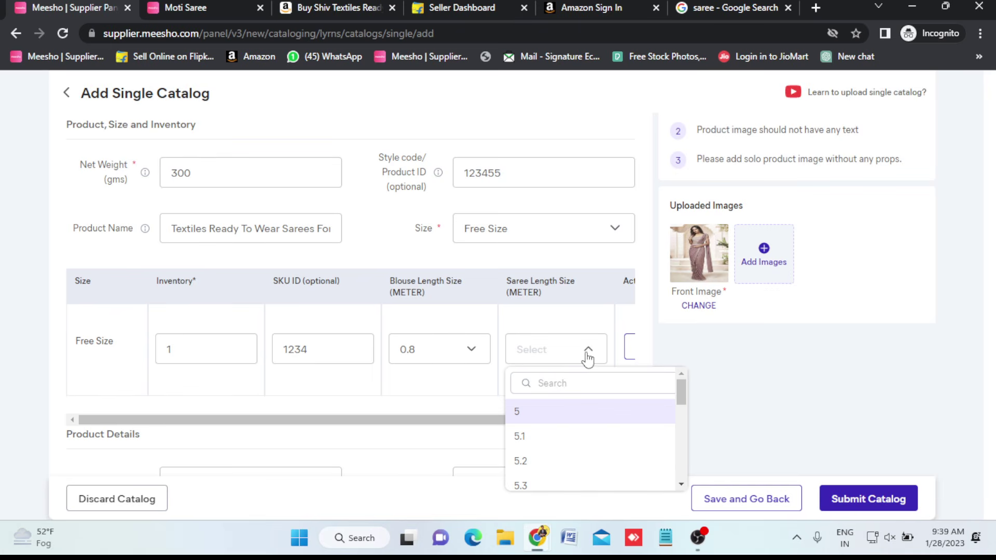
pyautogui.hscroll(2, 587, 359)
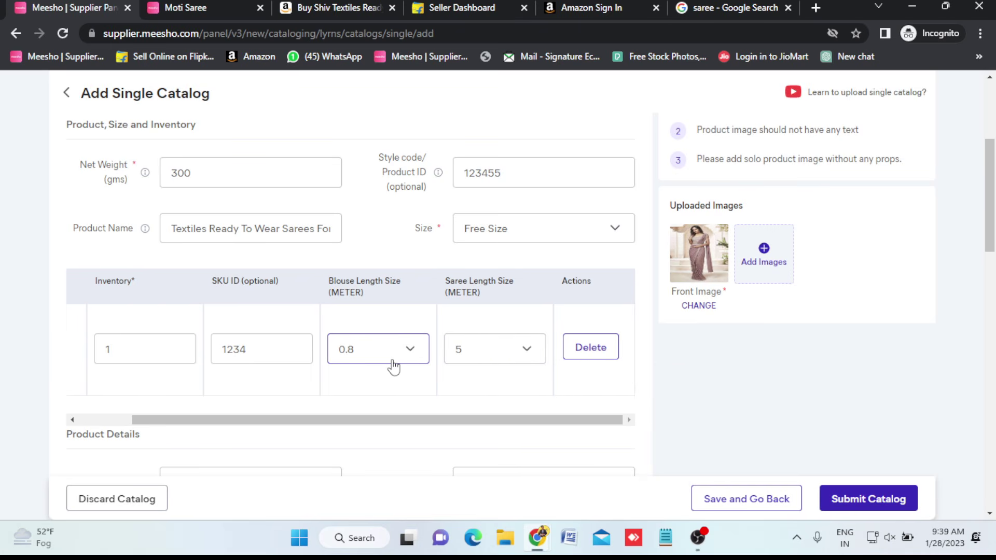
pyautogui.hscroll(-2, 393, 366)
pyautogui.hscroll(2, 393, 365)
pyautogui.hscroll(-2, 389, 345)
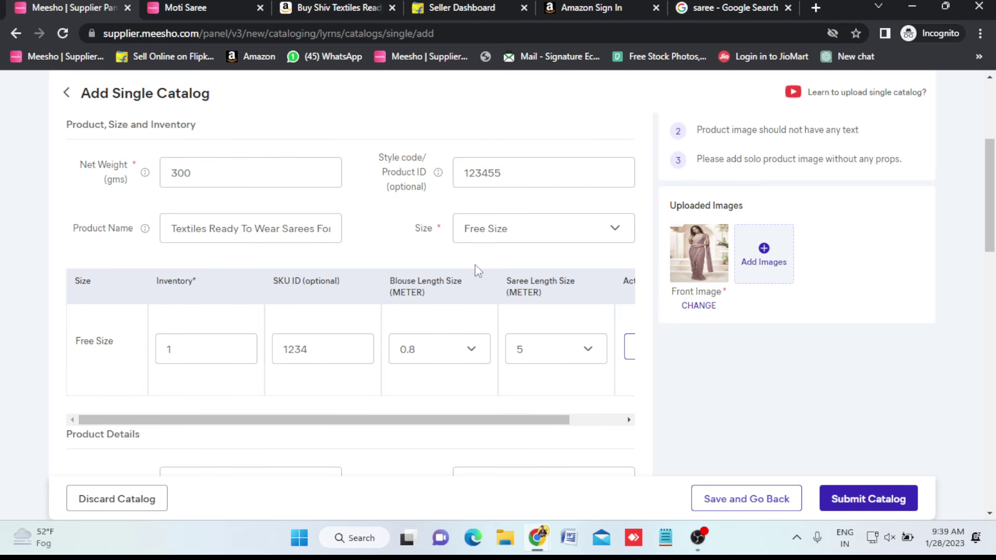
# Look over the Product Details, Price & Tax and Other Attributes sections of the catalog form
pyautogui.scroll(-5, 474, 269)
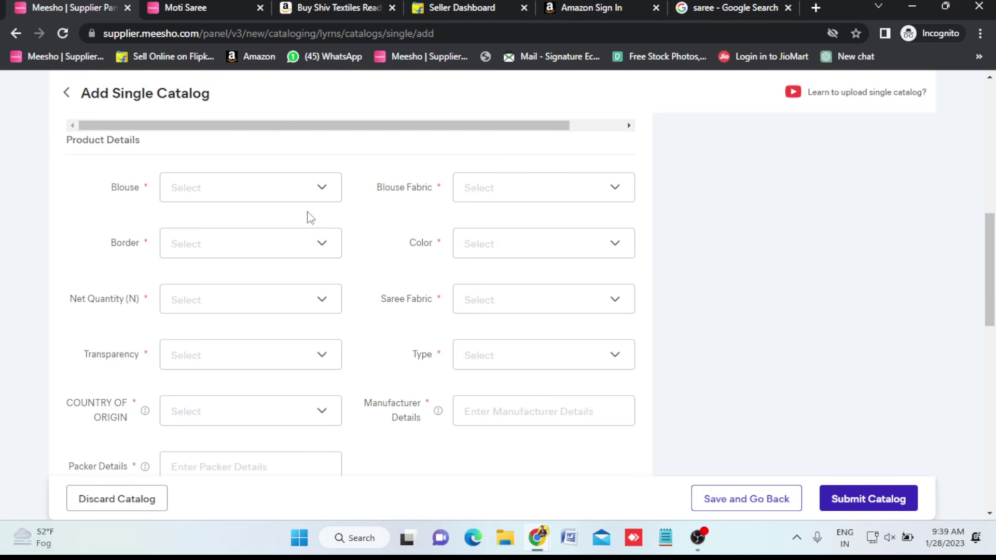
pyautogui.scroll(-1, 328, 309)
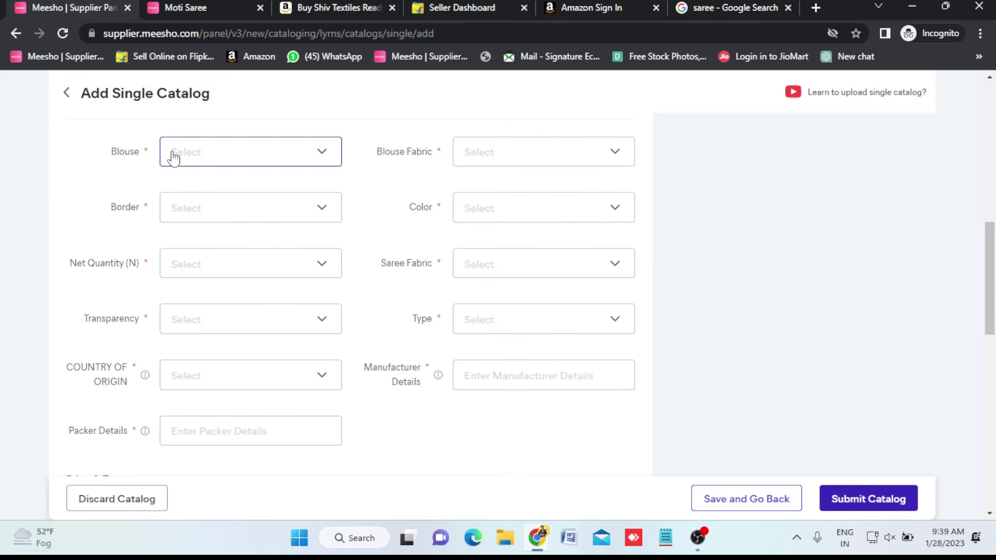
pyautogui.scroll(-5, 359, 383)
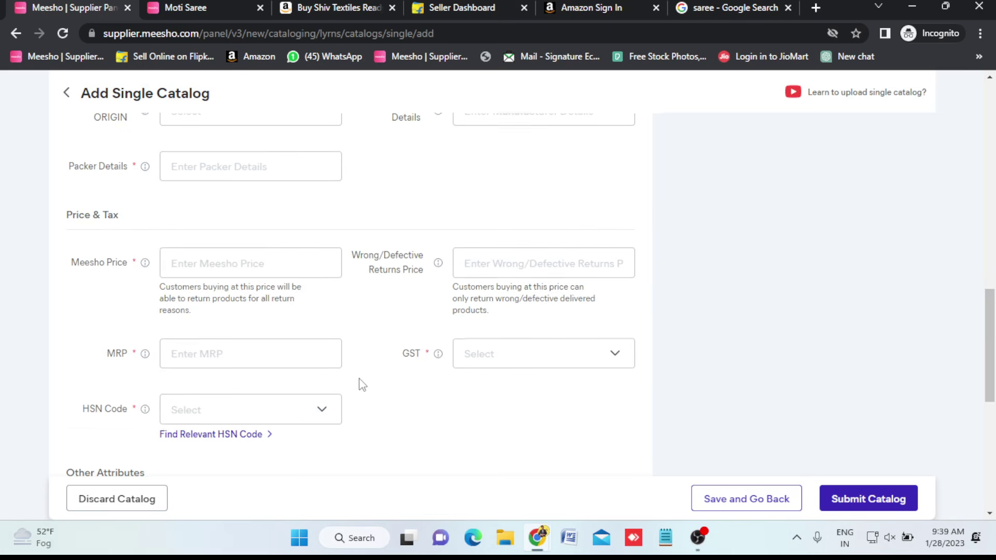
pyautogui.scroll(-1, 334, 484)
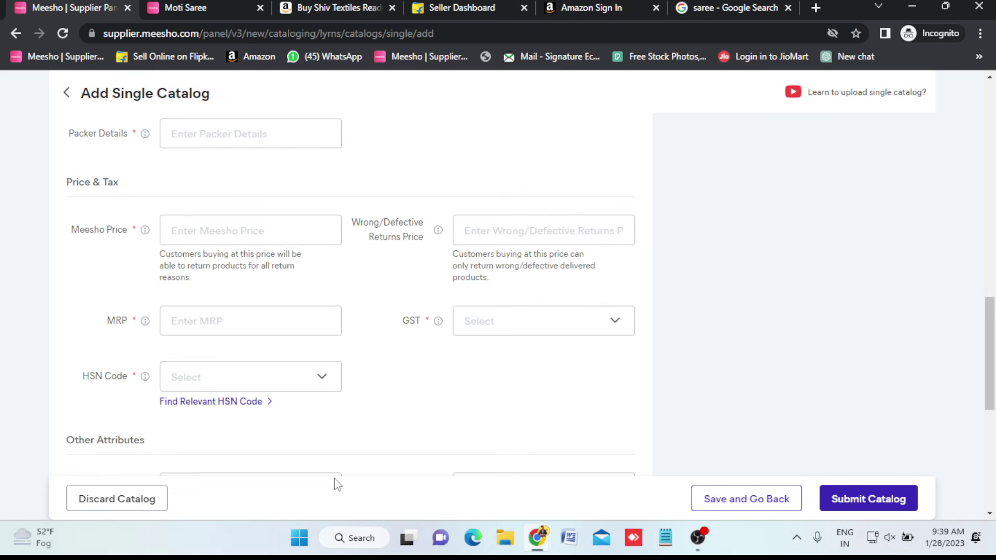
pyautogui.scroll(-3, 336, 484)
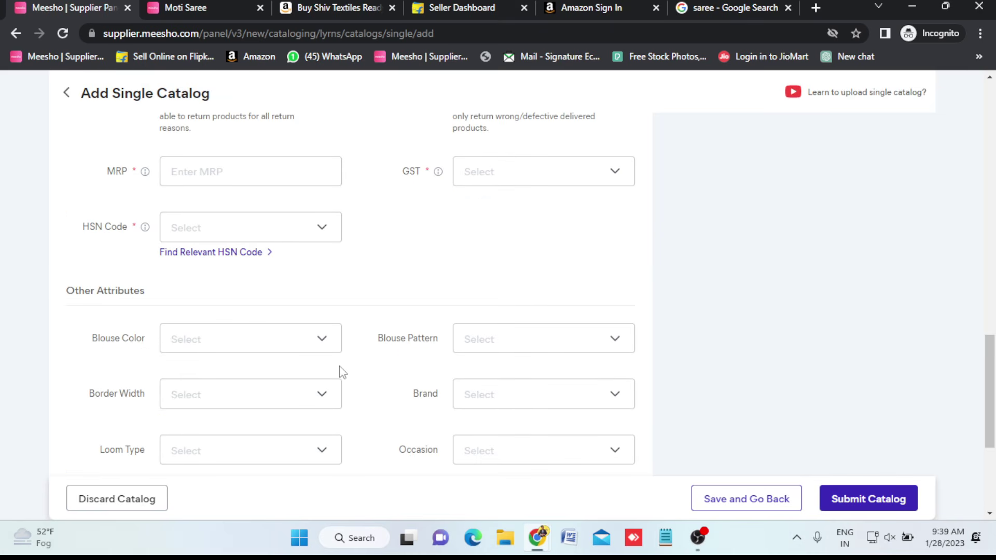
pyautogui.scroll(15, 340, 369)
pyautogui.scroll(-2, 341, 371)
pyautogui.scroll(-1, 342, 371)
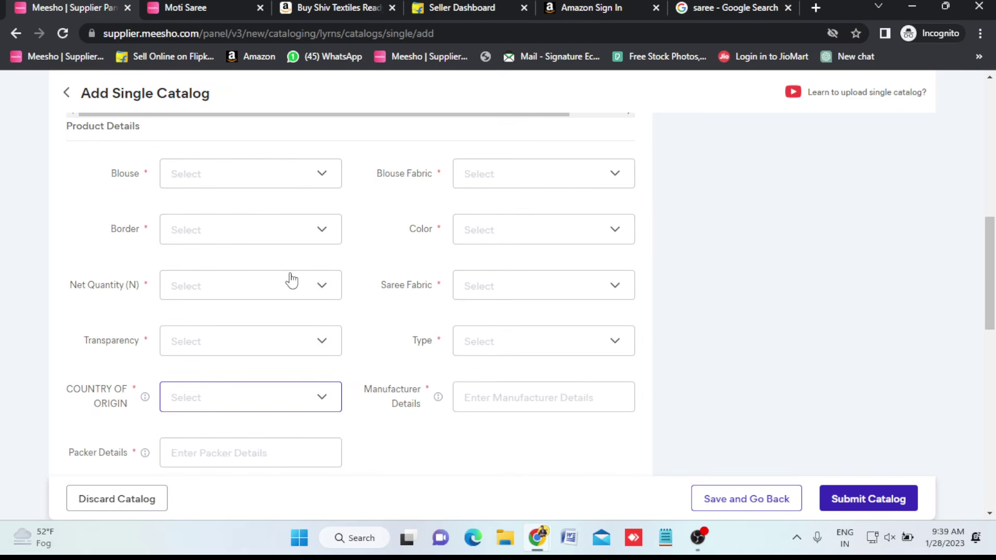
# In the product details, set the blouse to Running Blouse and the blouse fabric to Acrylic
pyautogui.click(323, 183)
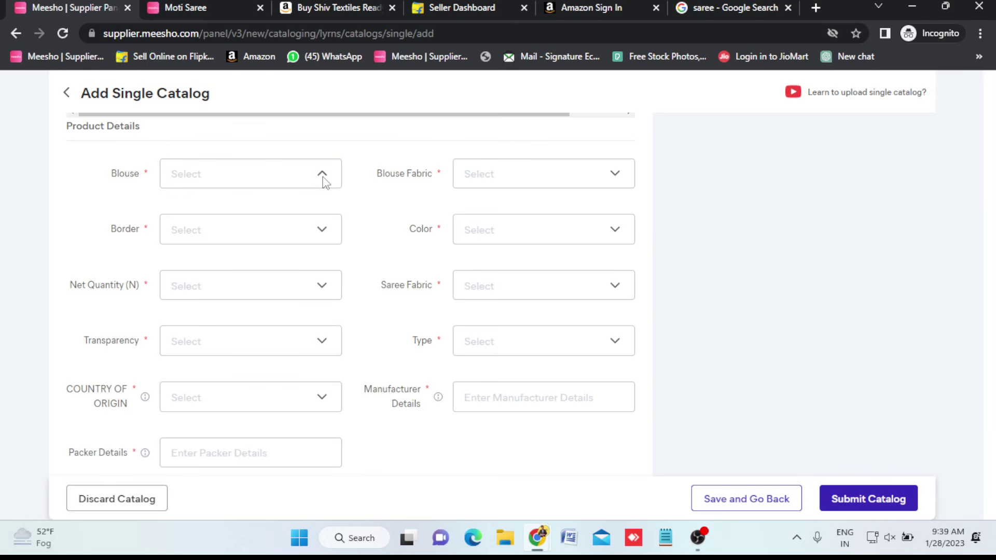
pyautogui.click(324, 182)
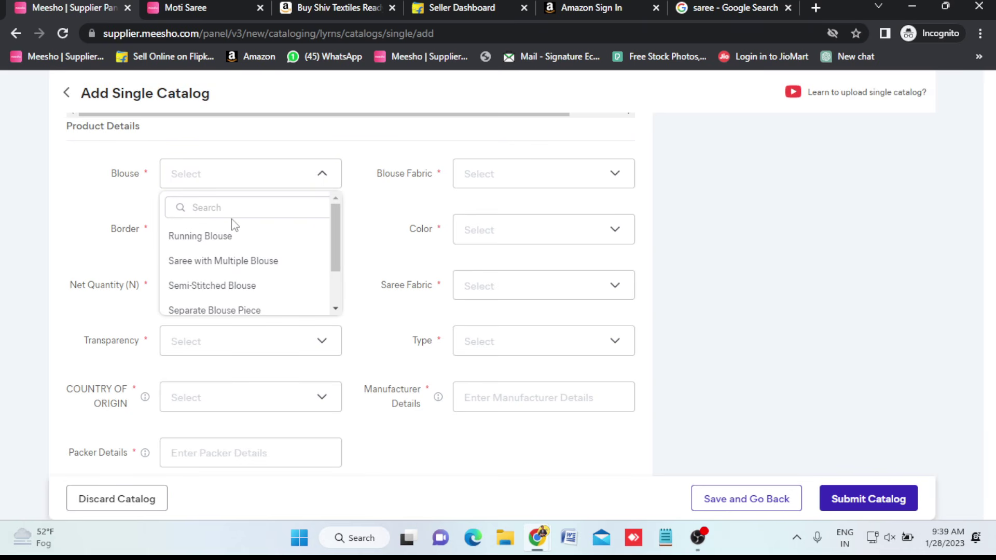
pyautogui.click(205, 247)
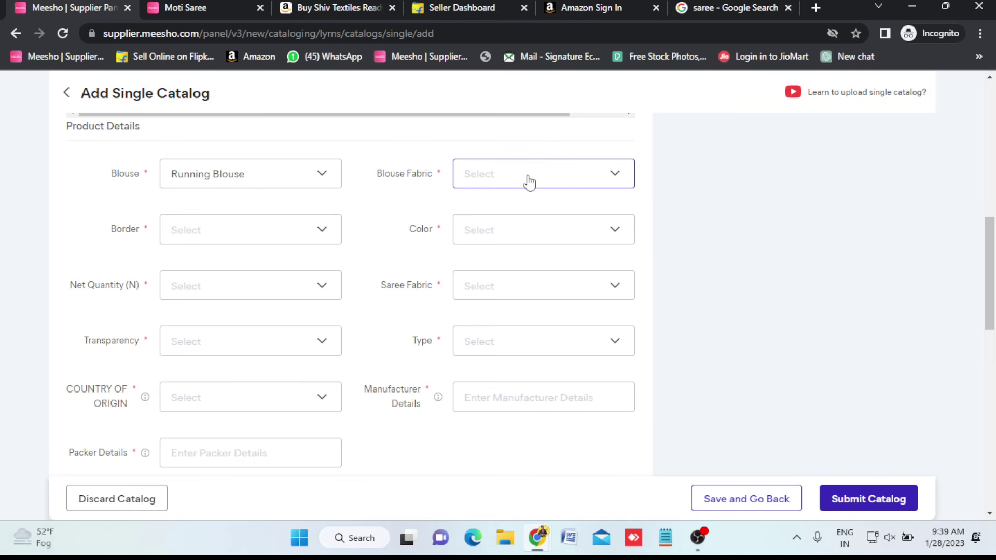
pyautogui.click(619, 178)
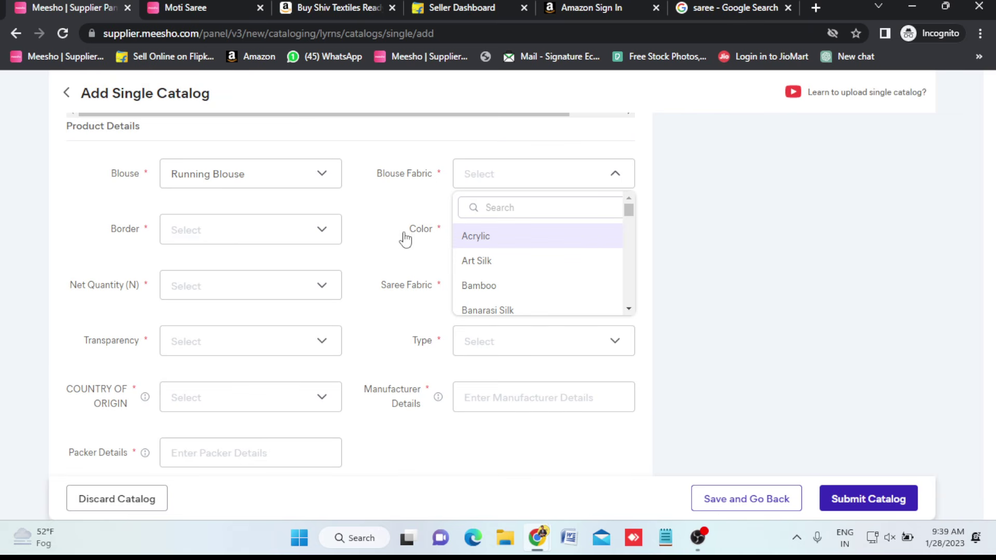
pyautogui.click(323, 239)
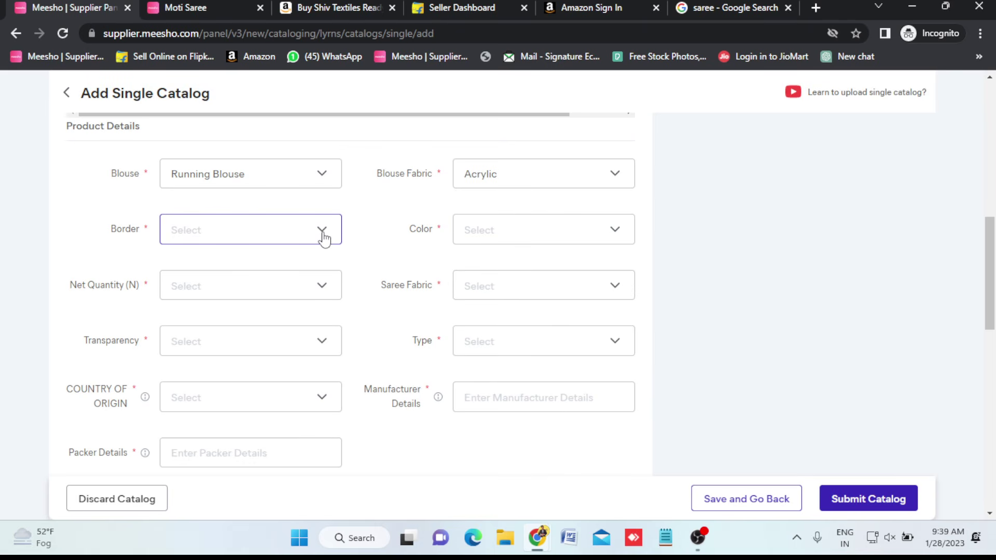
# Set the saree's border to Embellished and its color to Black
pyautogui.click(323, 238)
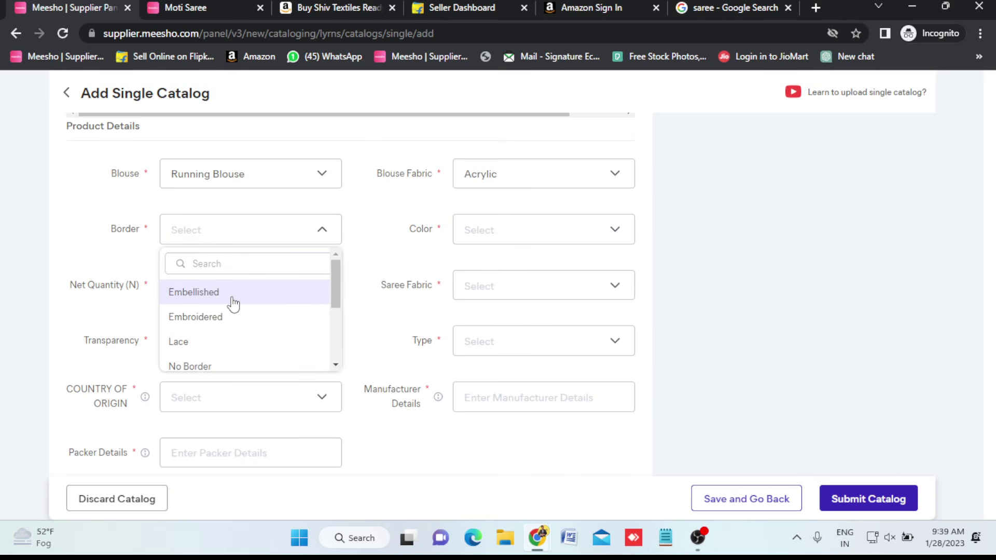
pyautogui.click(232, 303)
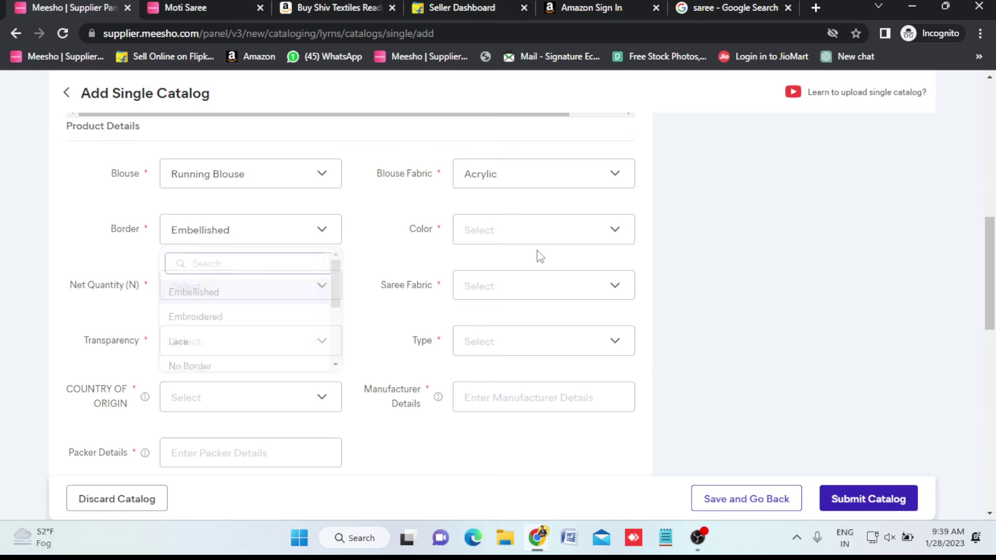
pyautogui.click(616, 237)
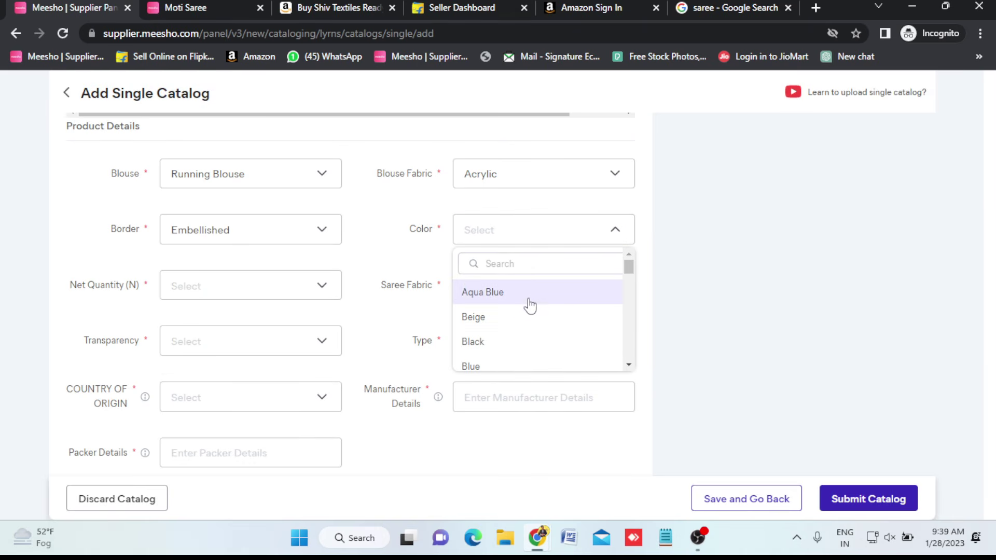
pyautogui.click(504, 345)
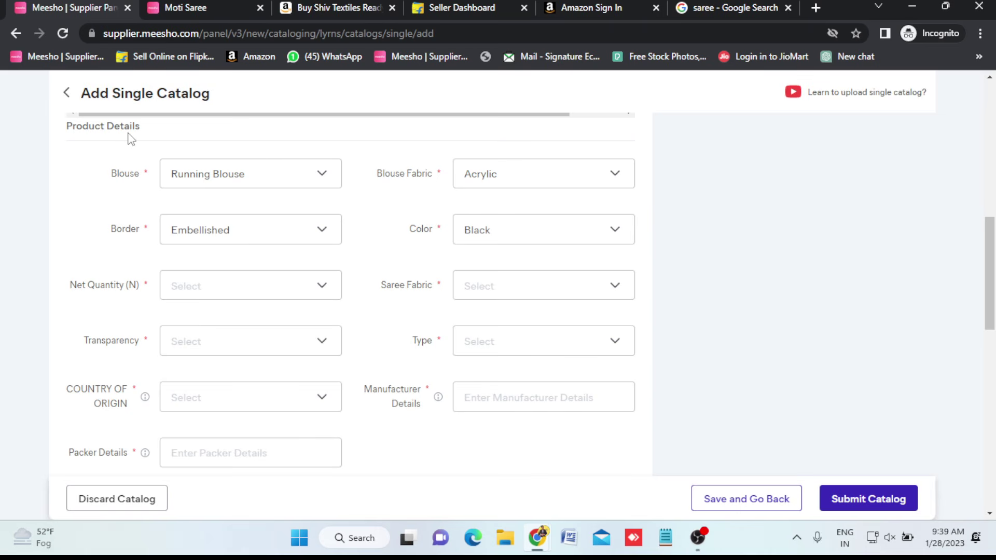
# Set the net quantity to Single and the saree fabric to Acrylic
pyautogui.click(327, 292)
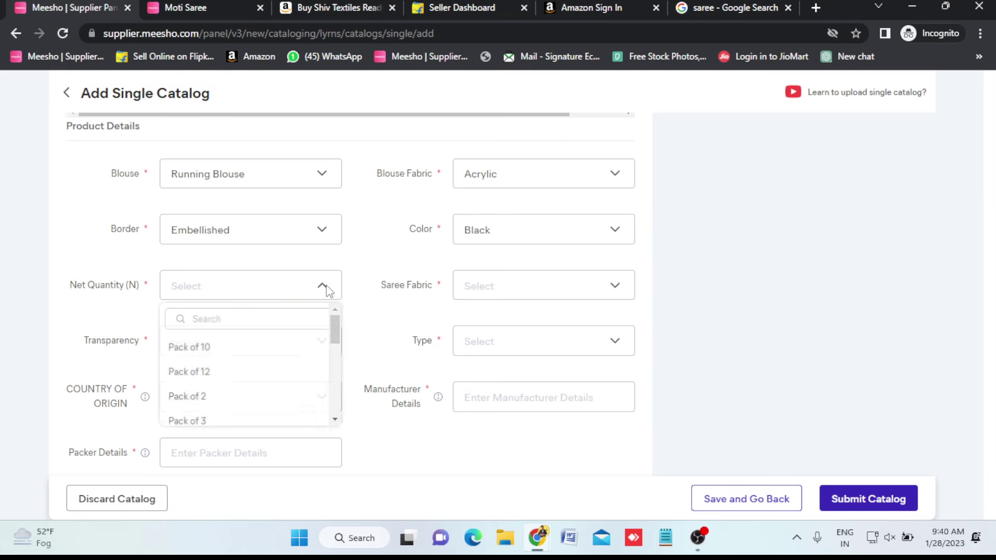
pyautogui.scroll(-5, 207, 391)
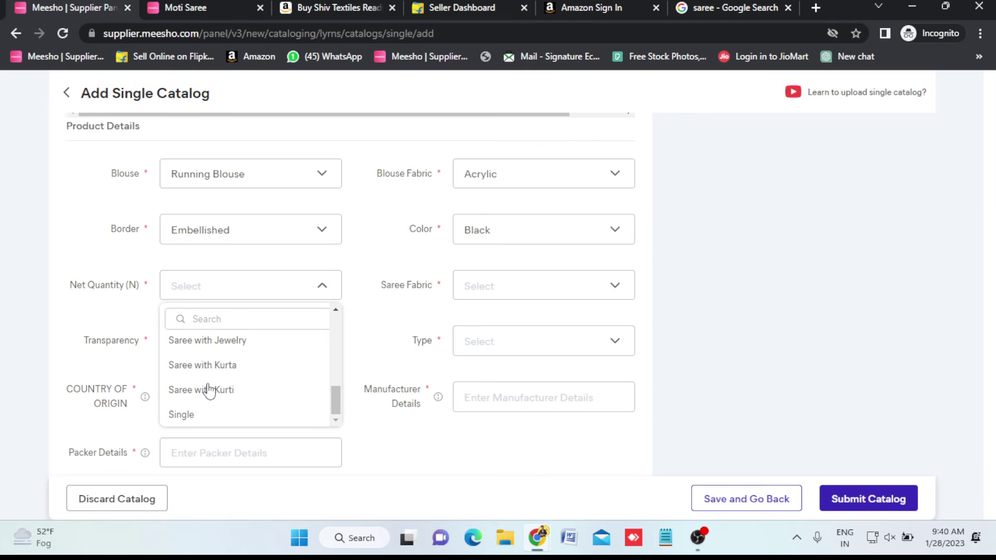
pyautogui.scroll(5, 233, 374)
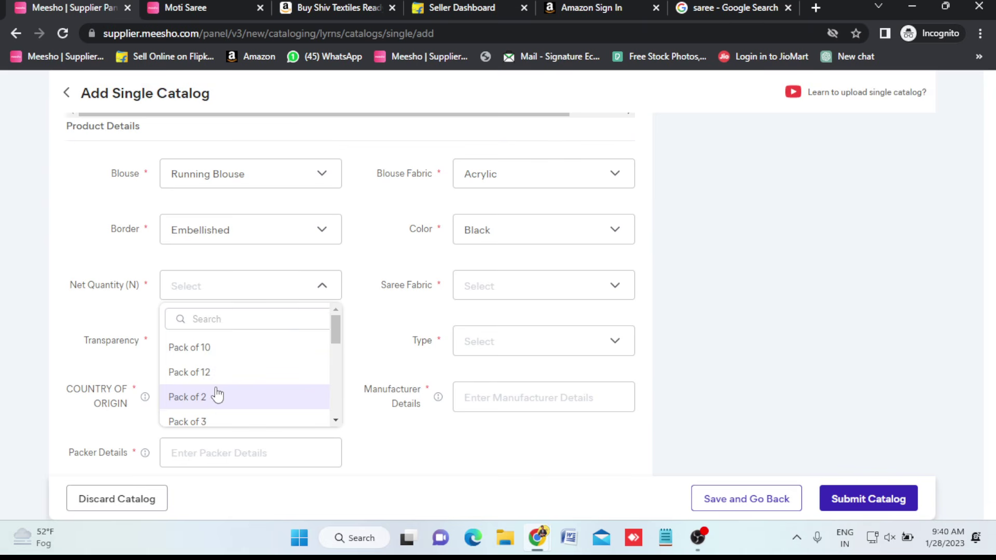
pyautogui.scroll(-5, 215, 394)
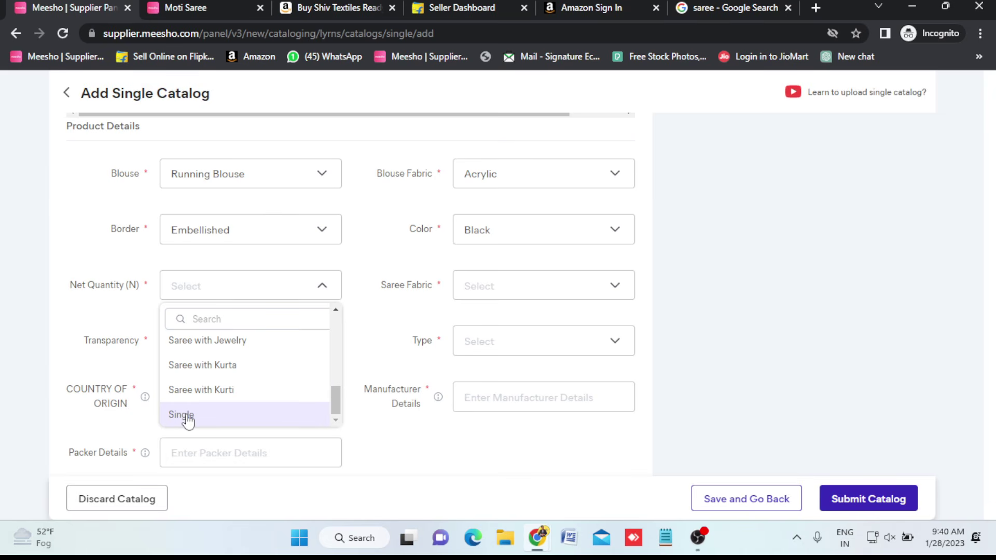
pyautogui.click(187, 418)
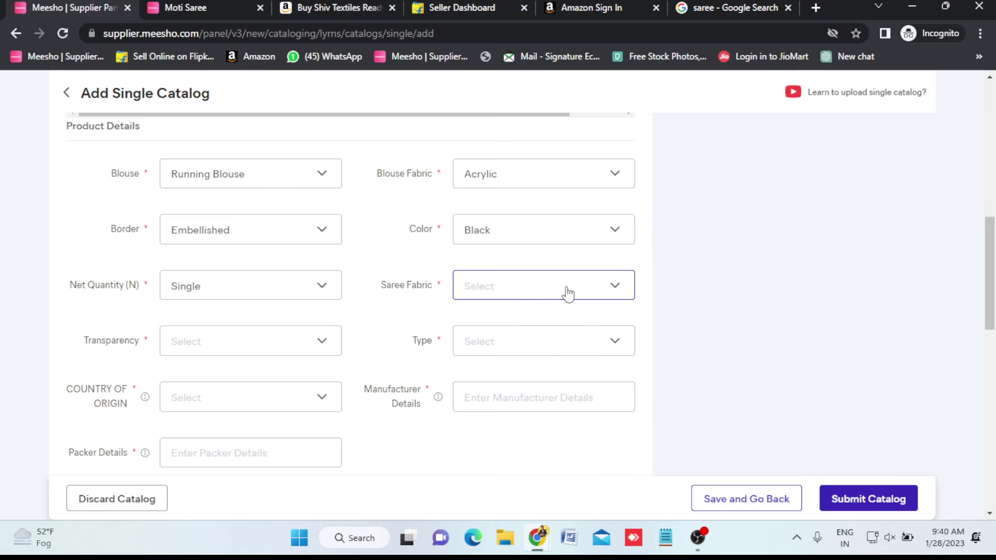
pyautogui.click(621, 286)
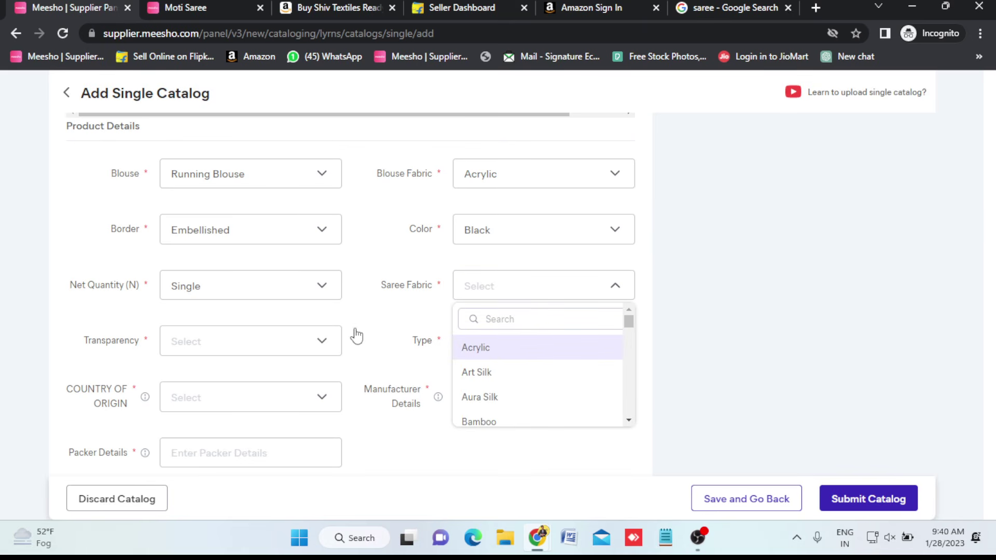
pyautogui.click(326, 344)
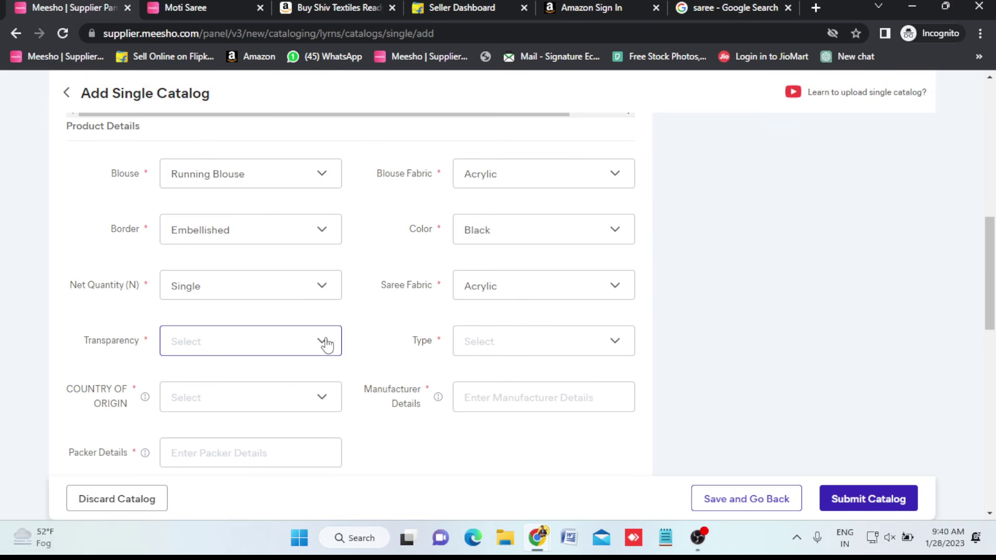
# Set the saree's transparency to No and its type to Assam Silk
pyautogui.click(326, 342)
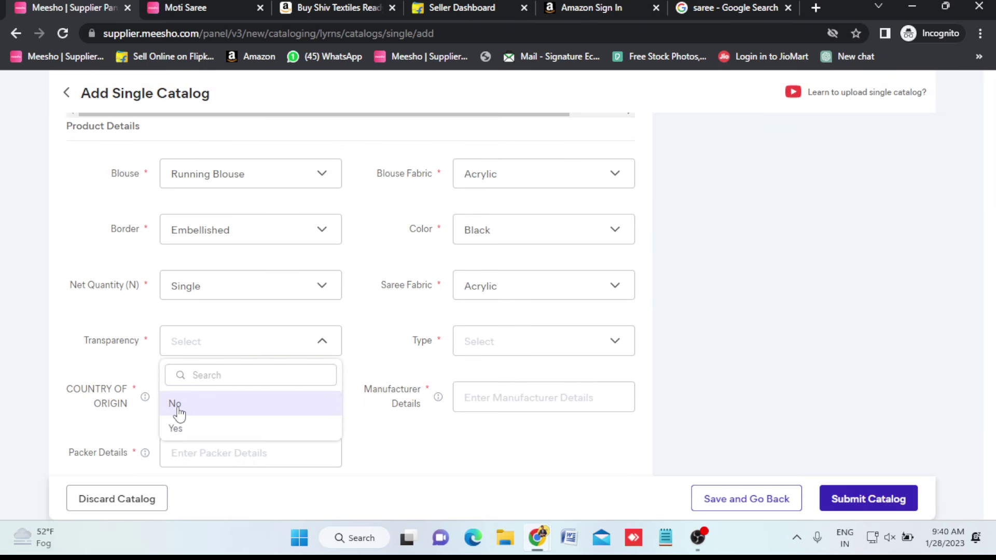
pyautogui.press('Tab')
pyautogui.click(617, 347)
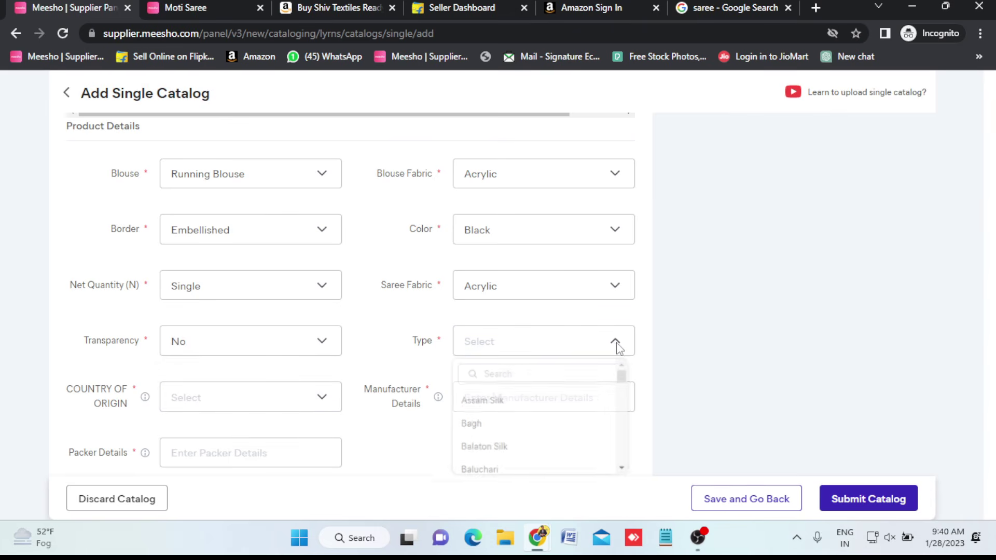
pyautogui.click(502, 407)
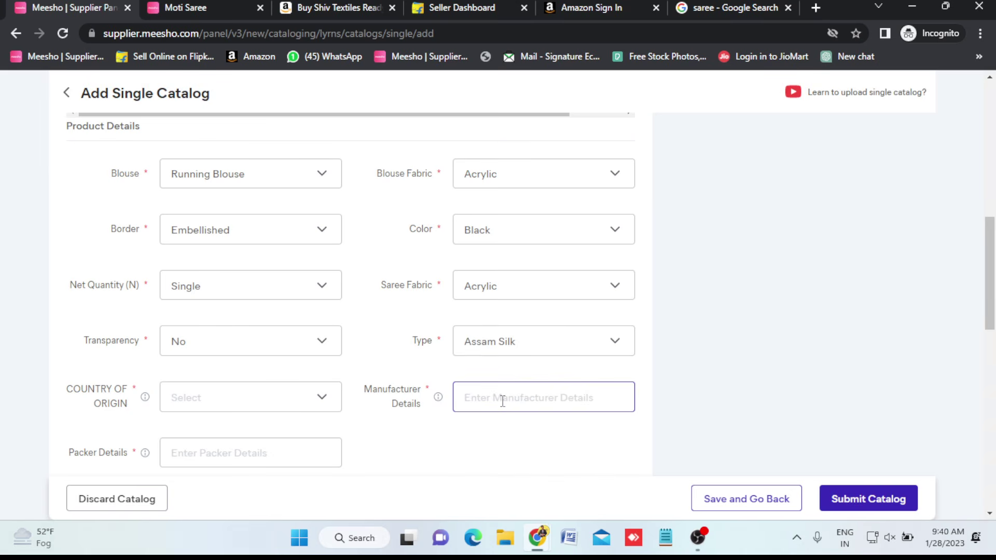
# Choose India as the product's country of origin
pyautogui.scroll(-1, 358, 363)
pyautogui.scroll(-2, 357, 358)
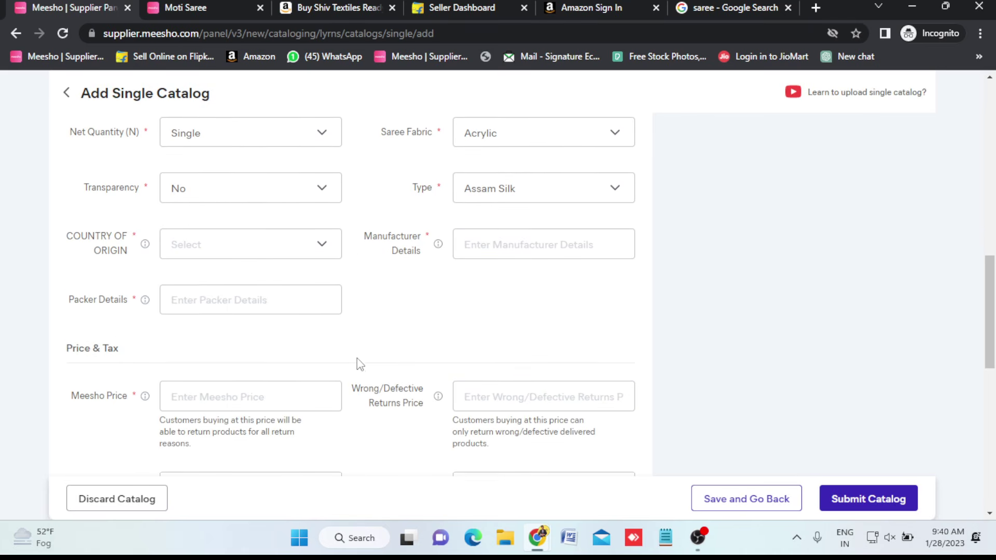
pyautogui.click(323, 246)
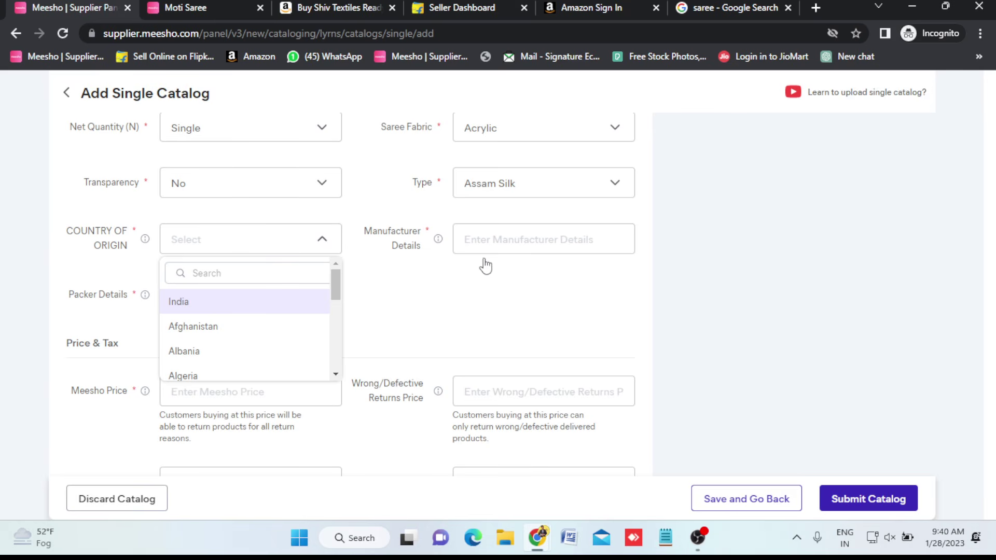
# Enter the placeholder text "uiehgfhjvdifv inefj ef" as the manufacturer details and "hfh jj" as the packer details
pyautogui.click(521, 233)
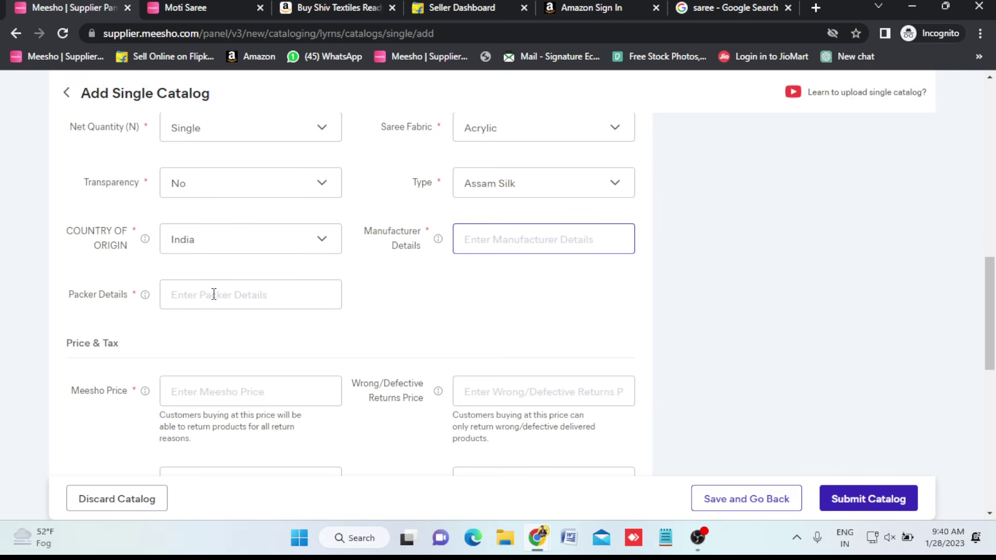
pyautogui.write('uiehgfhjvdifv  inefj ef')
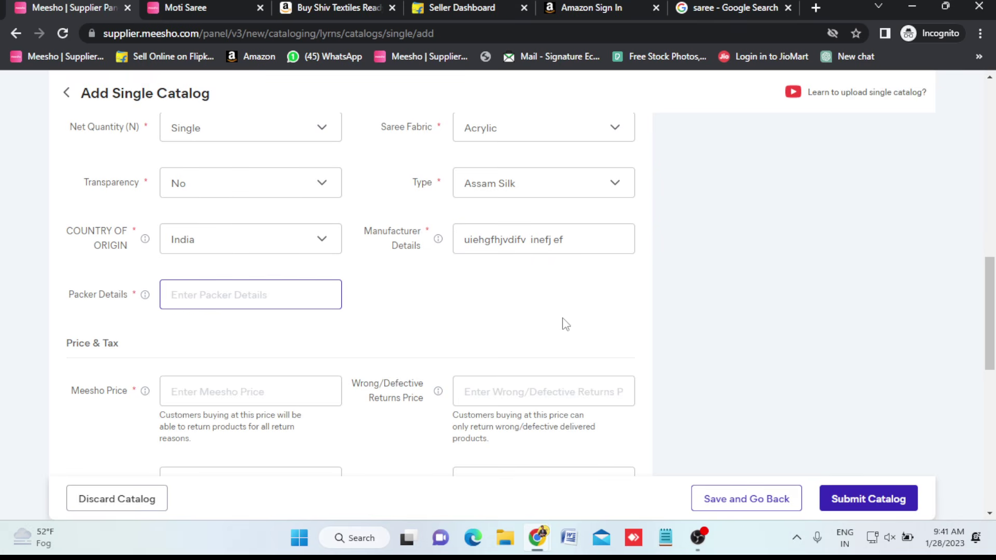
pyautogui.click(181, 295)
pyautogui.write('hfh jj')
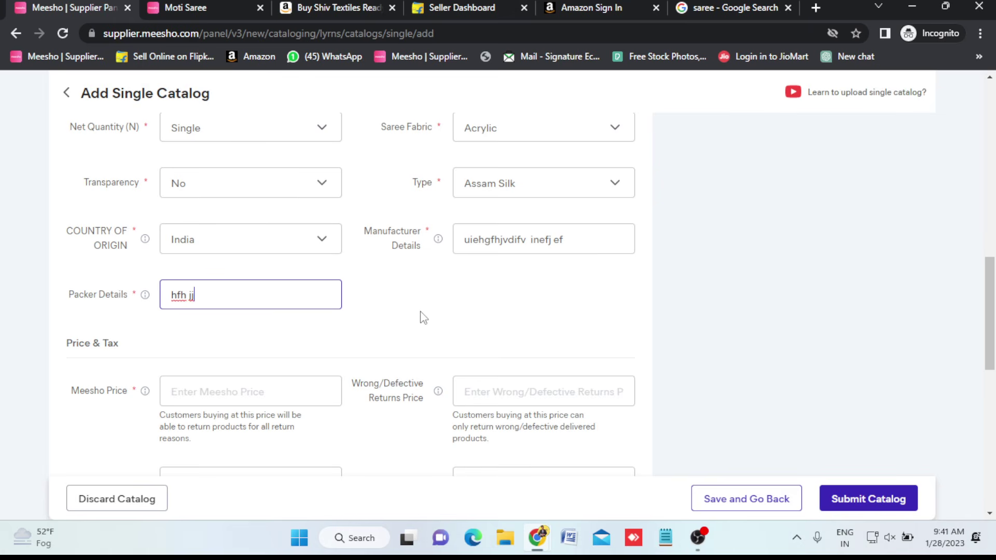
pyautogui.click(421, 312)
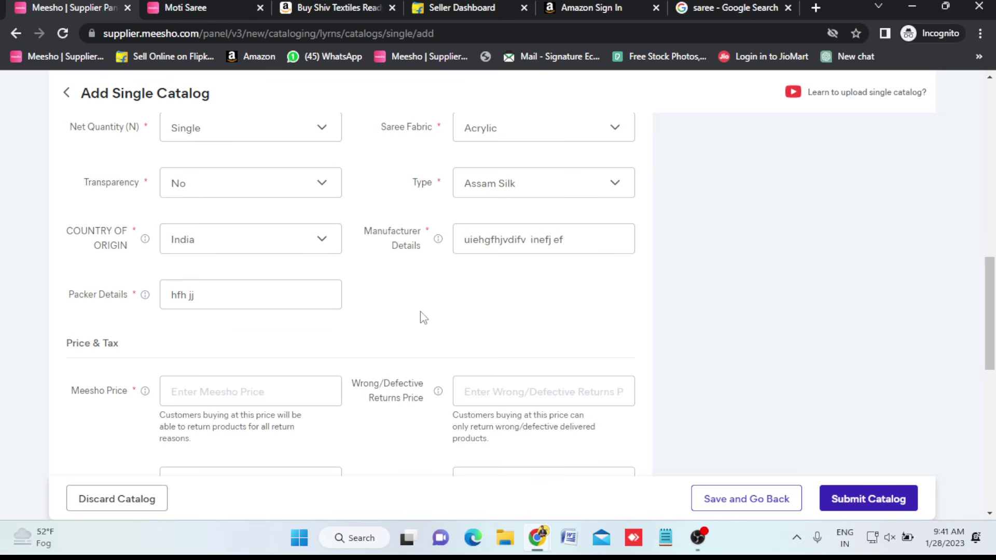
# Review the price and product details of the Moti Saree listing on Meesho for reference, and return to the catalog form
pyautogui.scroll(-1, 421, 312)
pyautogui.scroll(-2, 420, 314)
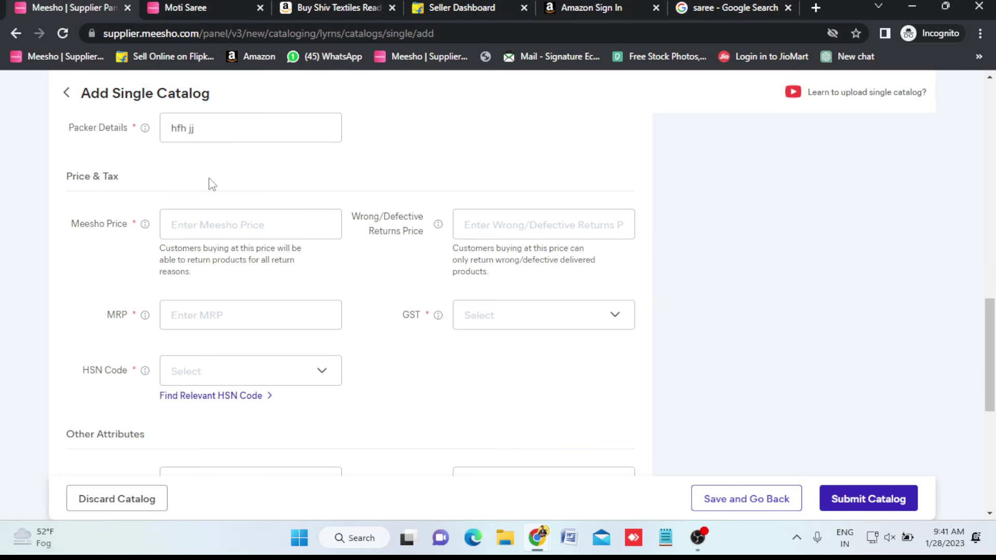
pyautogui.click(203, 8)
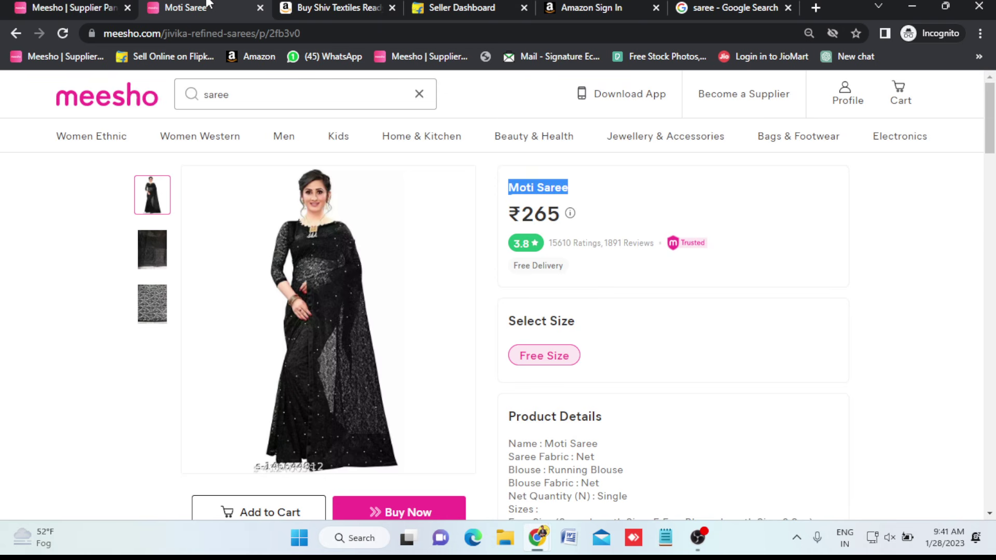
pyautogui.scroll(-6, 734, 374)
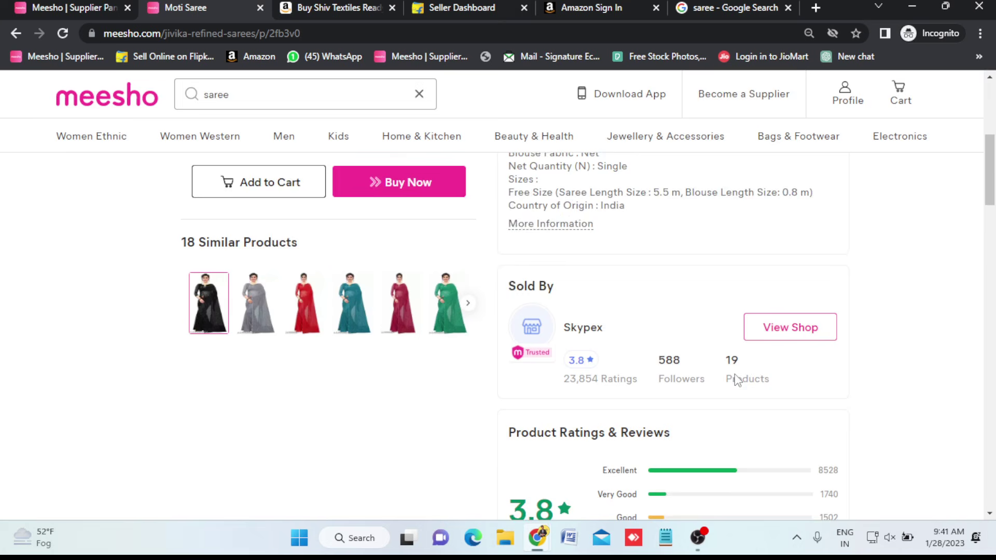
pyautogui.scroll(2, 734, 374)
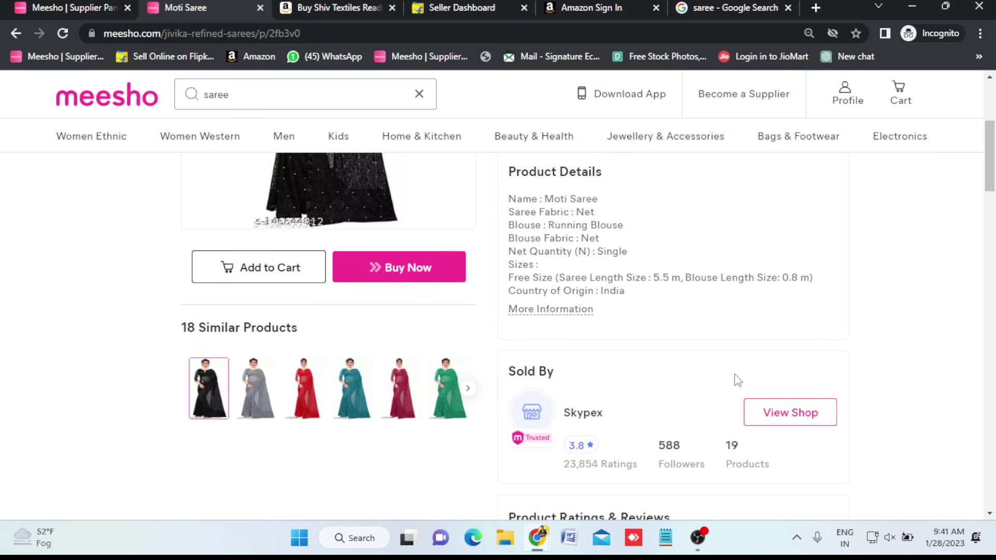
pyautogui.scroll(-3, 734, 374)
pyautogui.scroll(7, 734, 374)
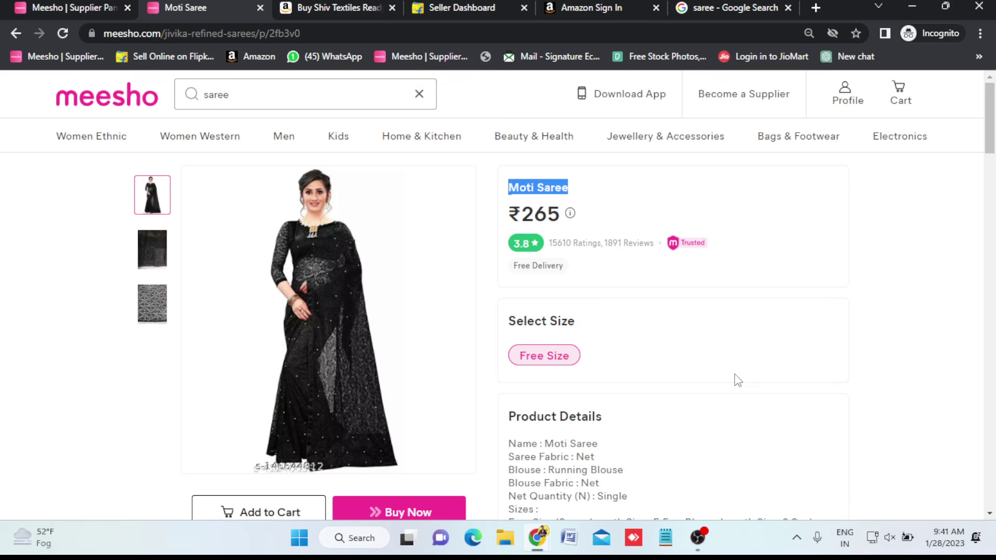
pyautogui.click(36, 5)
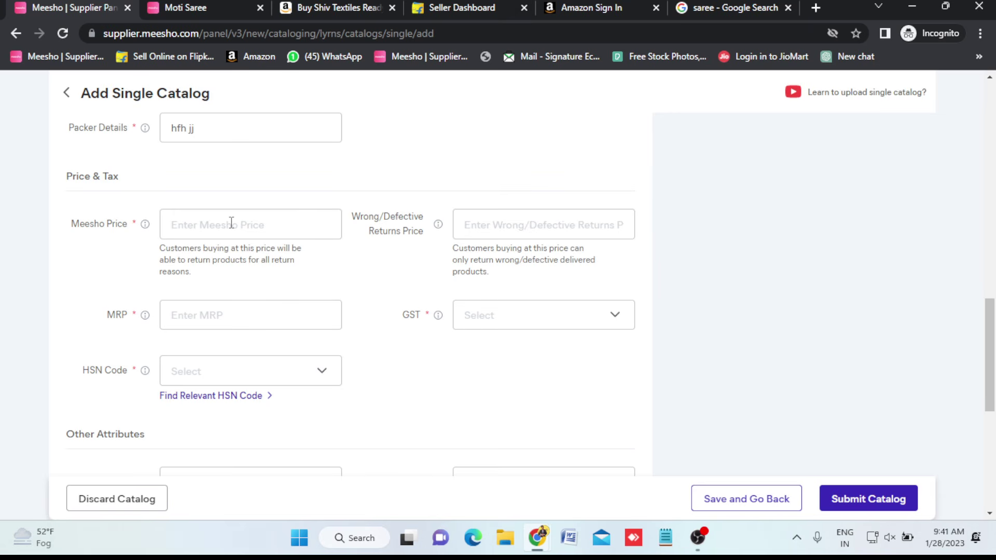
# Set the Meesho price of the saree to 299
pyautogui.click(203, 225)
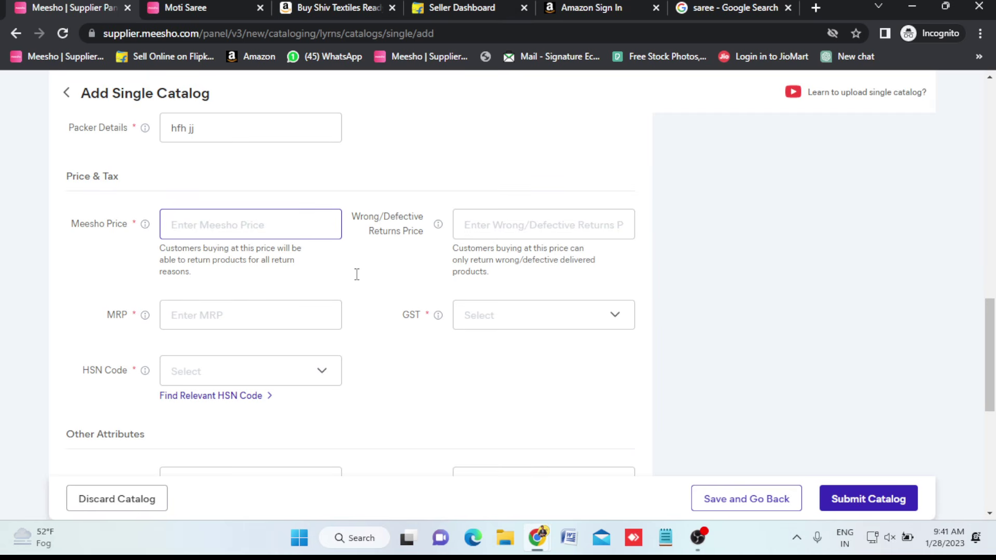
pyautogui.write('299')
pyautogui.press('Tab')
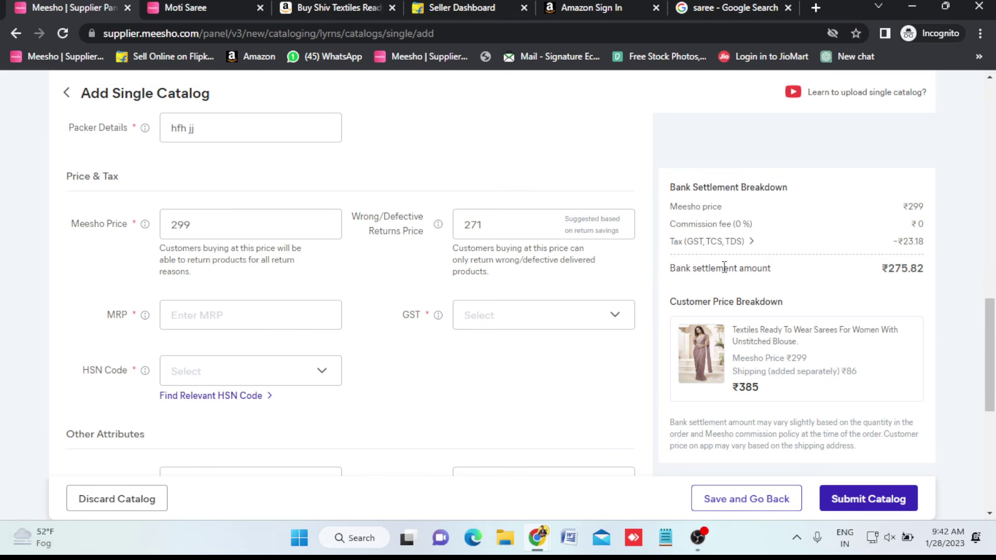
# Examine the bank settlement amount and the customer price breakdown, including the separately added shipping charge
pyautogui.moveTo(894, 268); pyautogui.dragTo(926, 278)
pyautogui.click(926, 278)
pyautogui.moveTo(926, 277); pyautogui.dragTo(877, 278)
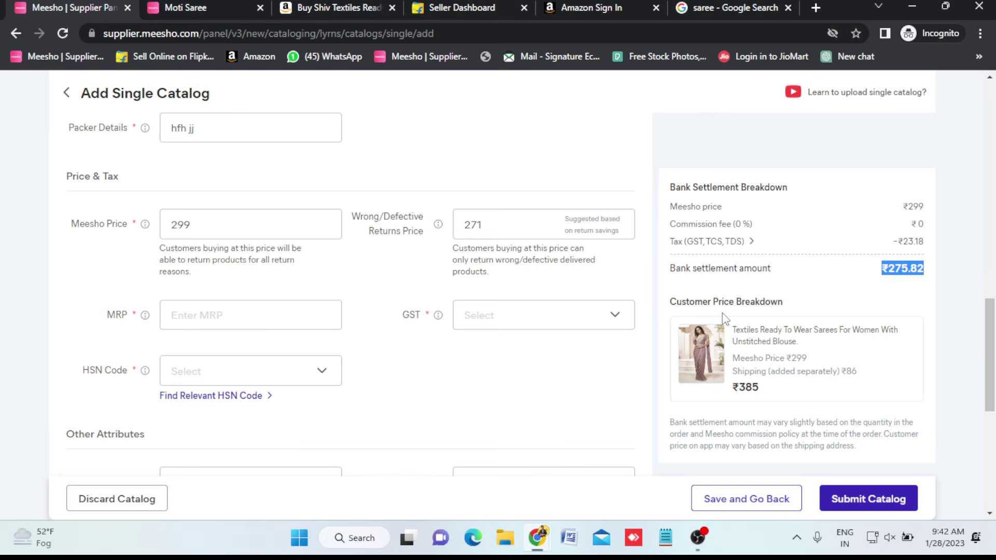
pyautogui.moveTo(668, 301); pyautogui.dragTo(784, 301)
pyautogui.click(784, 301)
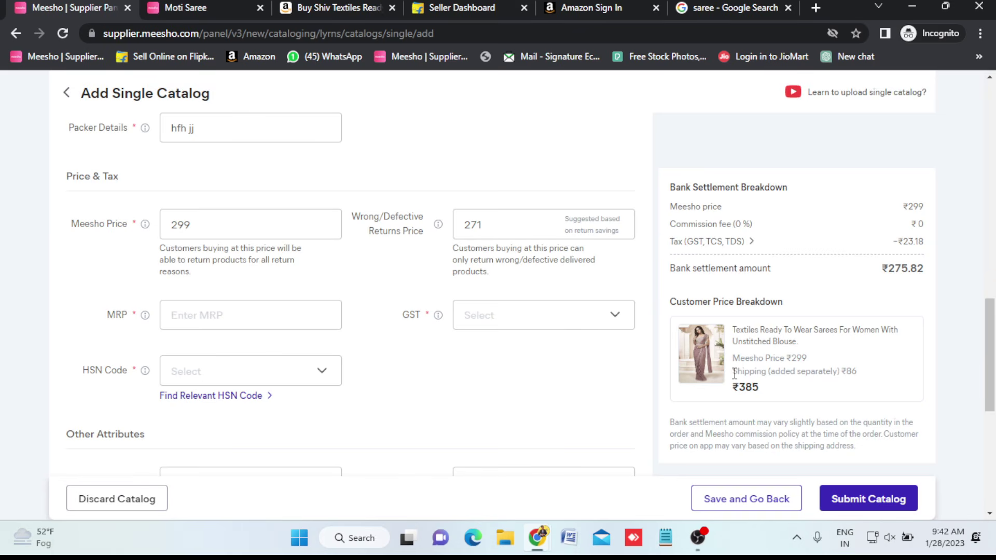
pyautogui.moveTo(732, 371)
pyautogui.mouseDown()
pyautogui.moveTo(858, 372)
pyautogui.moveTo(730, 379)
pyautogui.mouseUp()
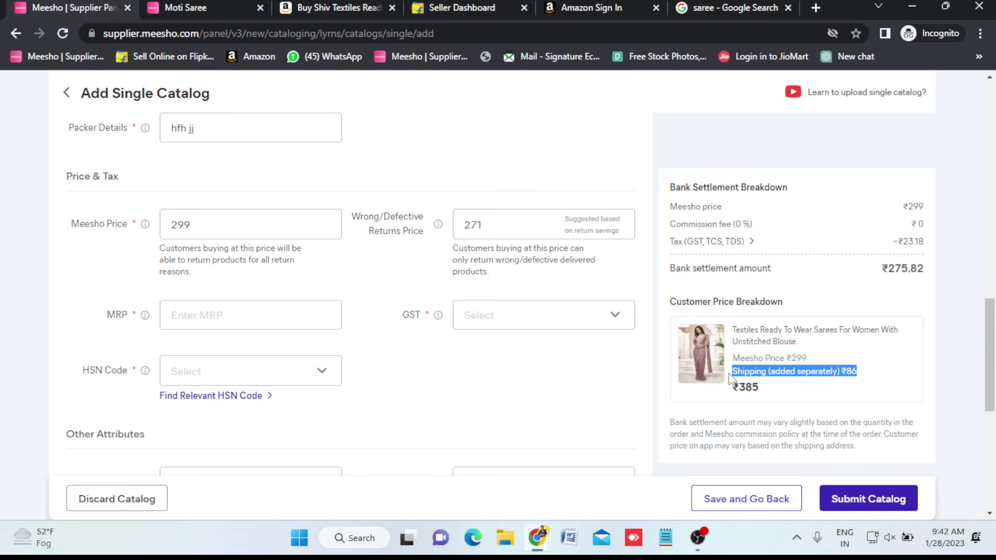
pyautogui.click(866, 377)
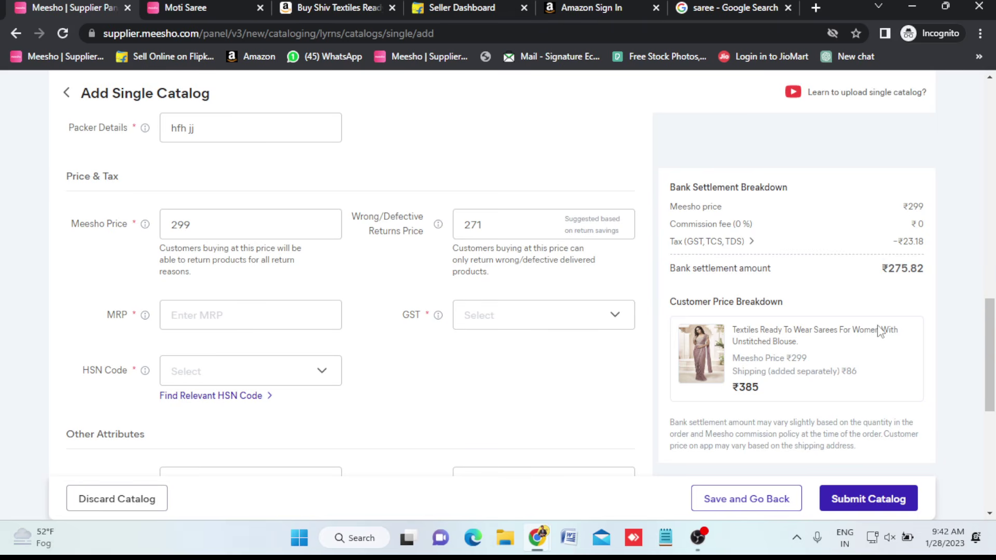
pyautogui.doubleClick(752, 386)
pyautogui.click(755, 390)
pyautogui.doubleClick(754, 389)
# Lower the Meesho price to 218
pyautogui.click(211, 225)
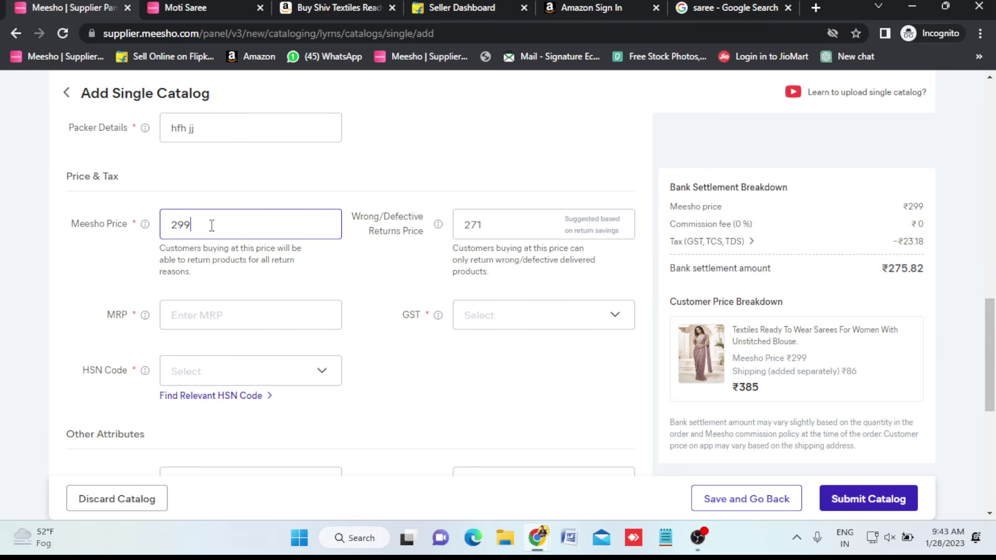
pyautogui.press('BackSpace')
pyautogui.press('BackSpace')
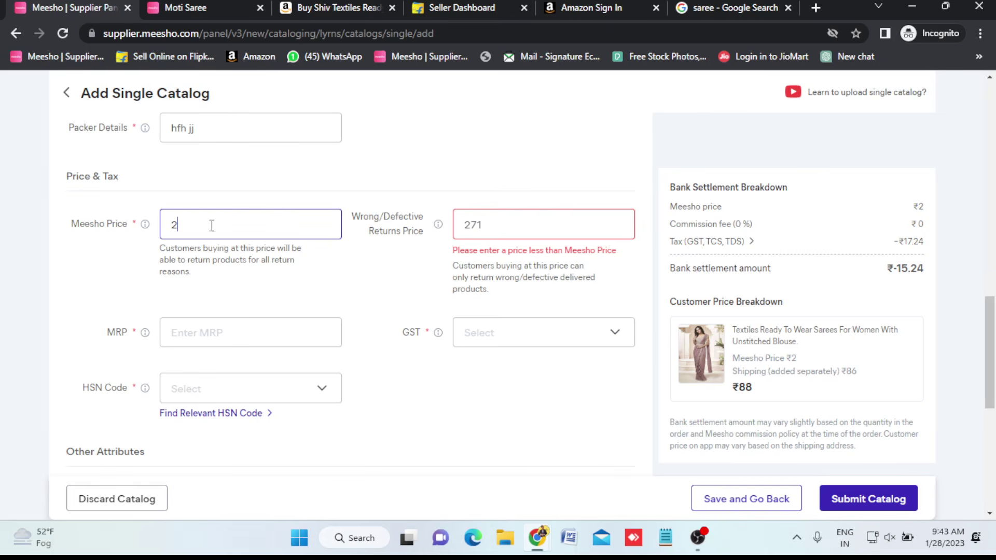
pyautogui.write('18')
pyautogui.click(365, 276)
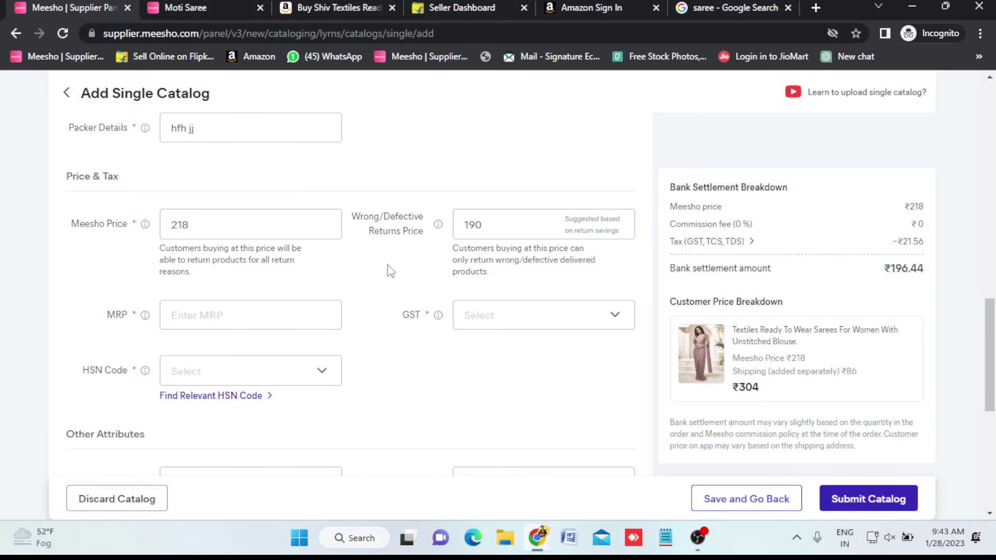
# Try a Meesho price of 214, settle on 213, and check the customer price and bank settlement amount
pyautogui.click(242, 226)
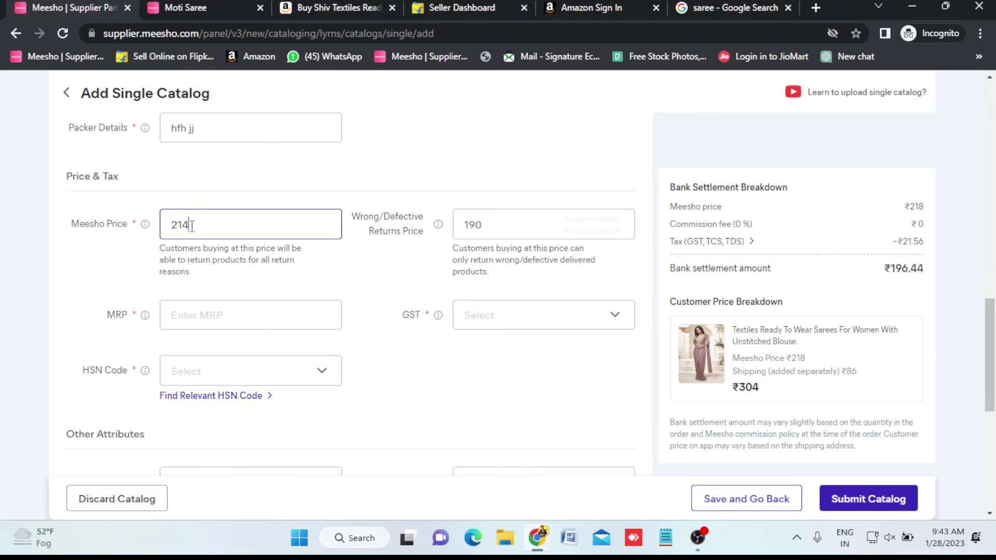
pyautogui.press('BackSpace')
pyautogui.write('4')
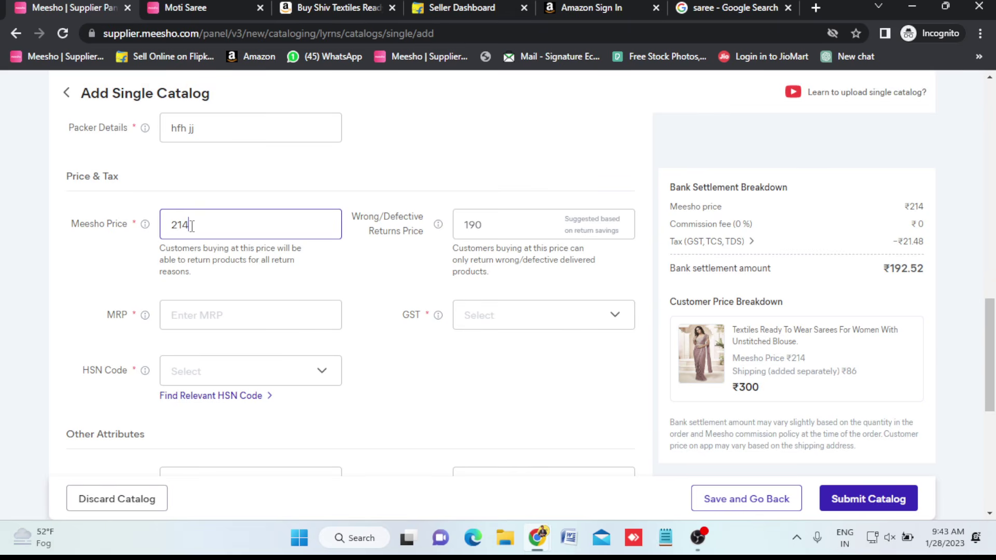
pyautogui.press('BackSpace')
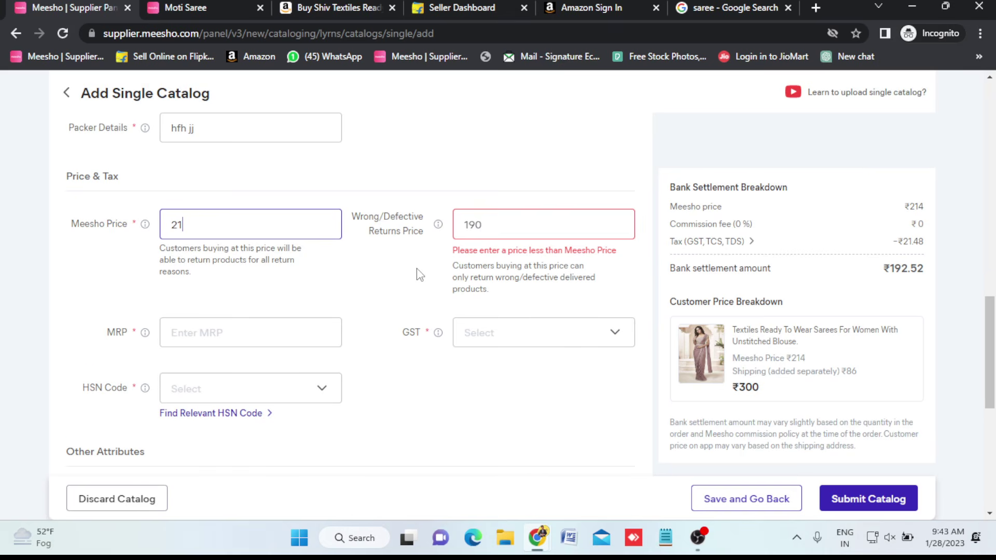
pyautogui.write('3')
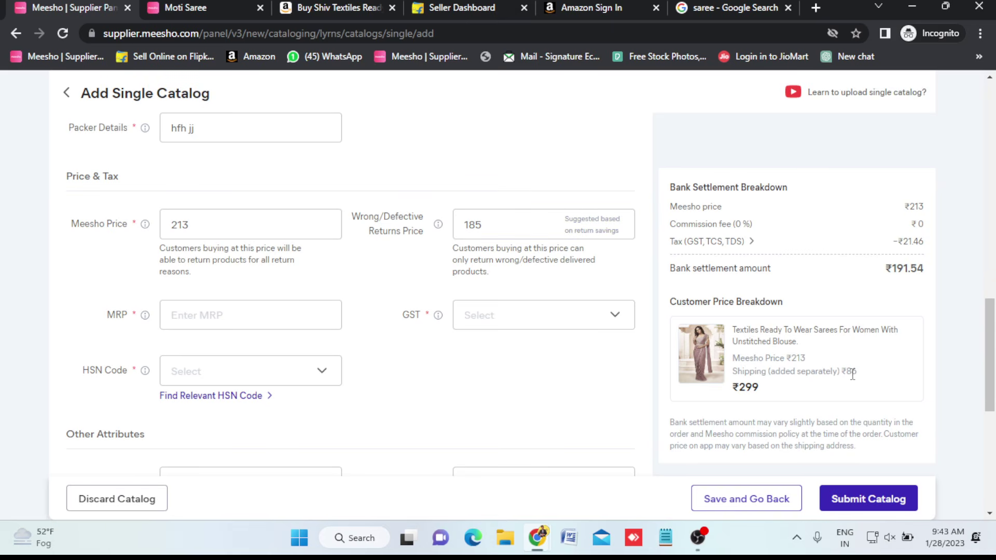
pyautogui.moveTo(731, 389); pyautogui.dragTo(766, 397)
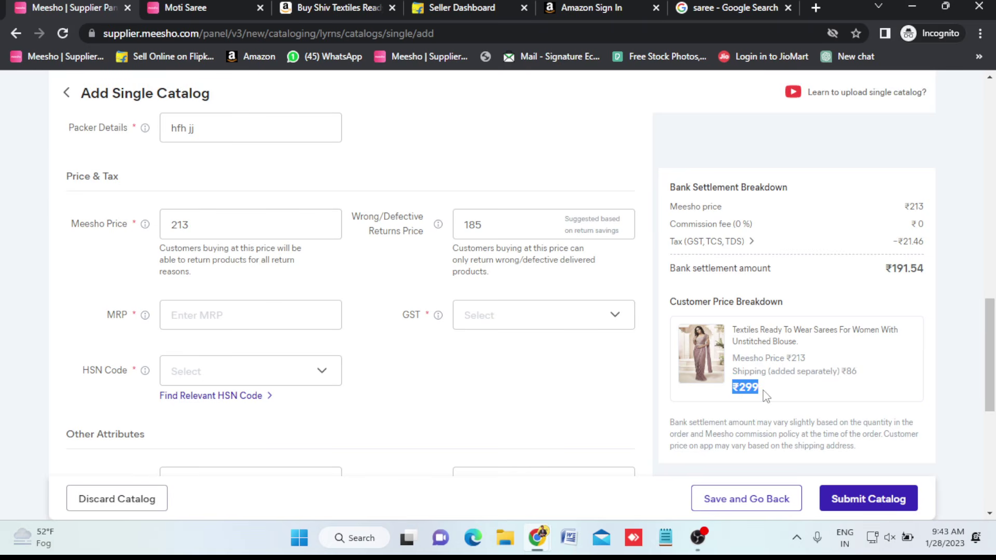
pyautogui.click(410, 282)
pyautogui.moveTo(886, 269); pyautogui.dragTo(932, 270)
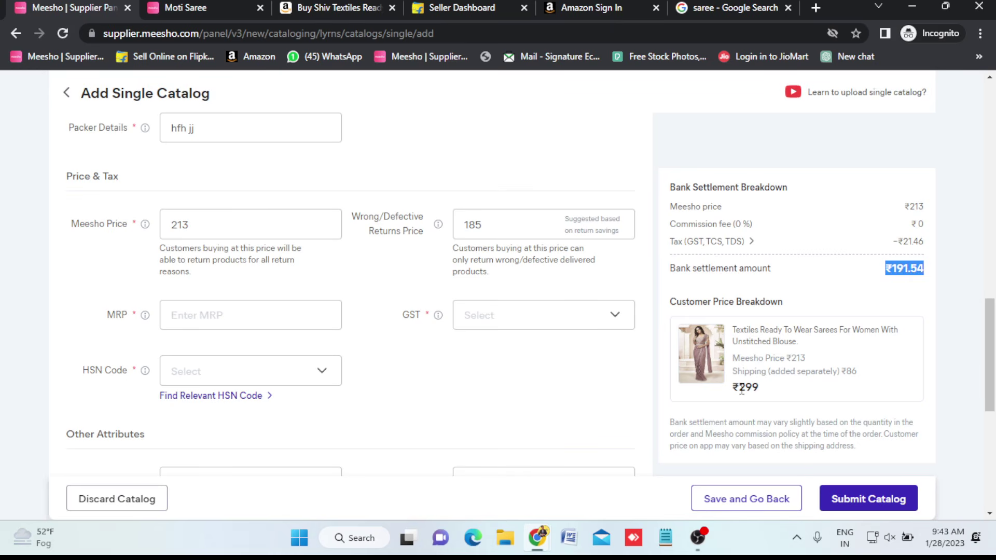
pyautogui.moveTo(742, 390); pyautogui.dragTo(760, 392)
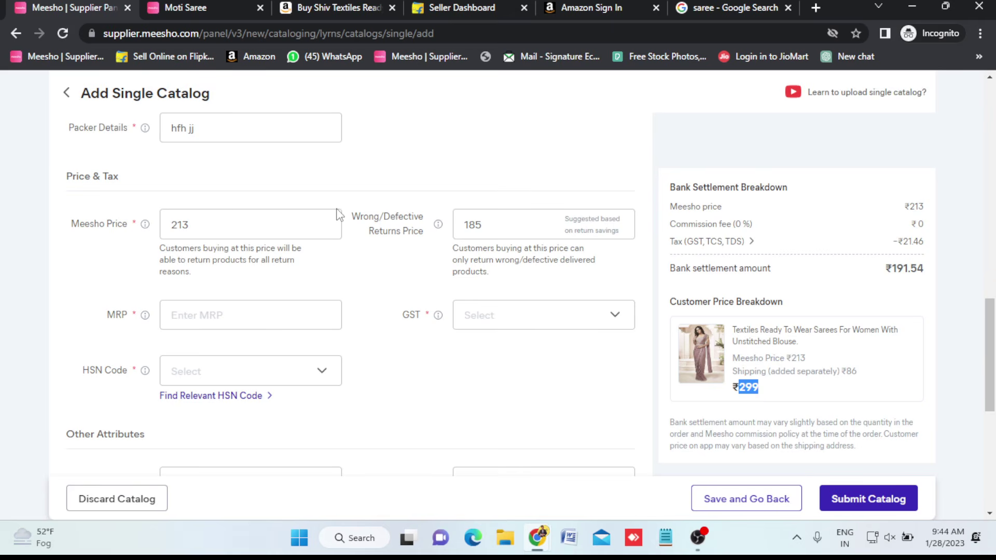
# Replace the suggested wrong/defective returns price with 209
pyautogui.click(241, 220)
pyautogui.click(469, 231)
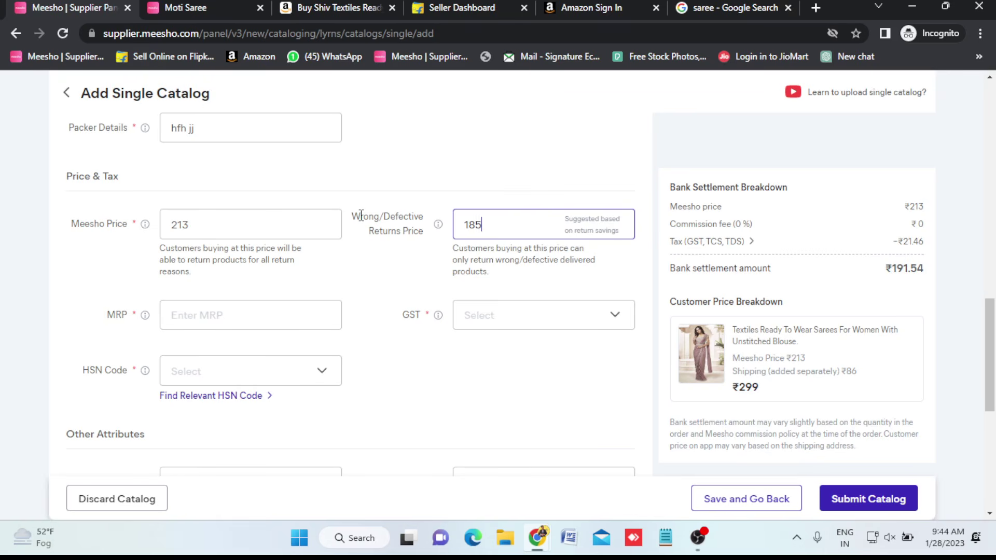
pyautogui.moveTo(361, 215); pyautogui.dragTo(415, 232)
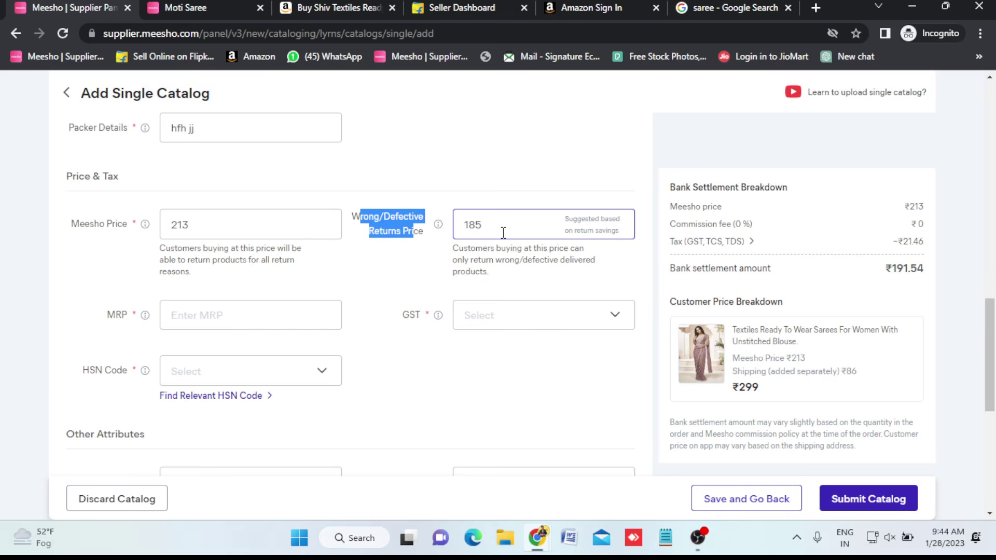
pyautogui.click(503, 232)
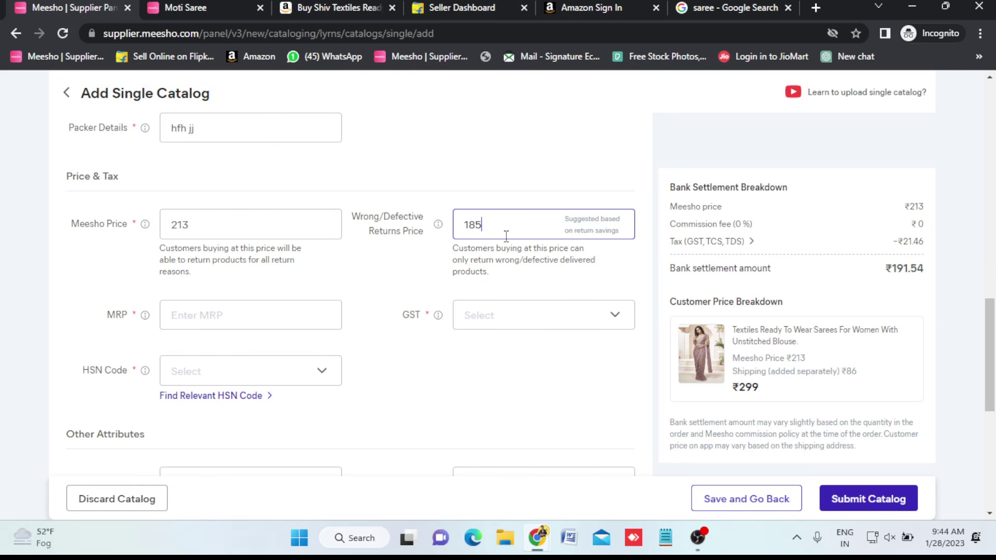
pyautogui.press('BackSpace')
pyautogui.press('BackSpace')
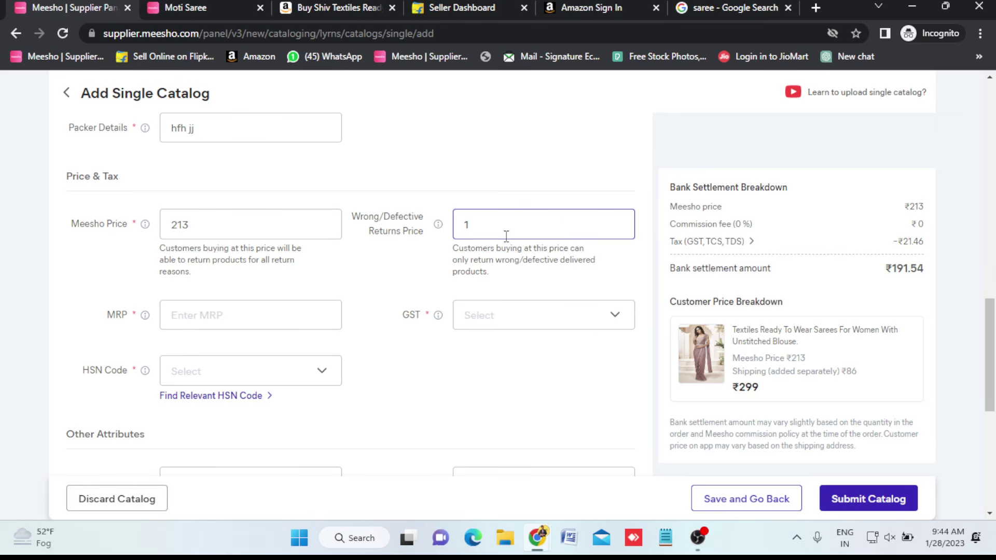
pyautogui.press('BackSpace')
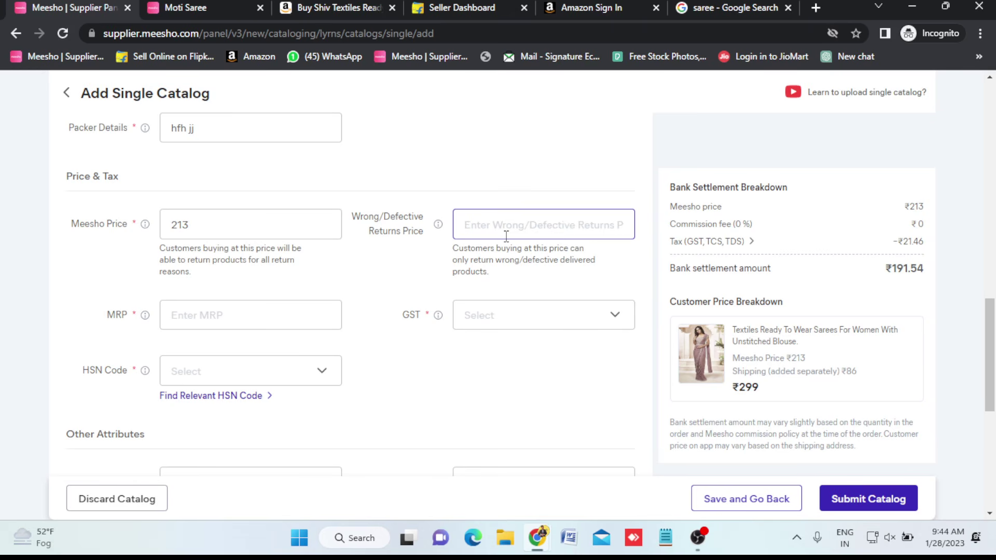
pyautogui.write('2')
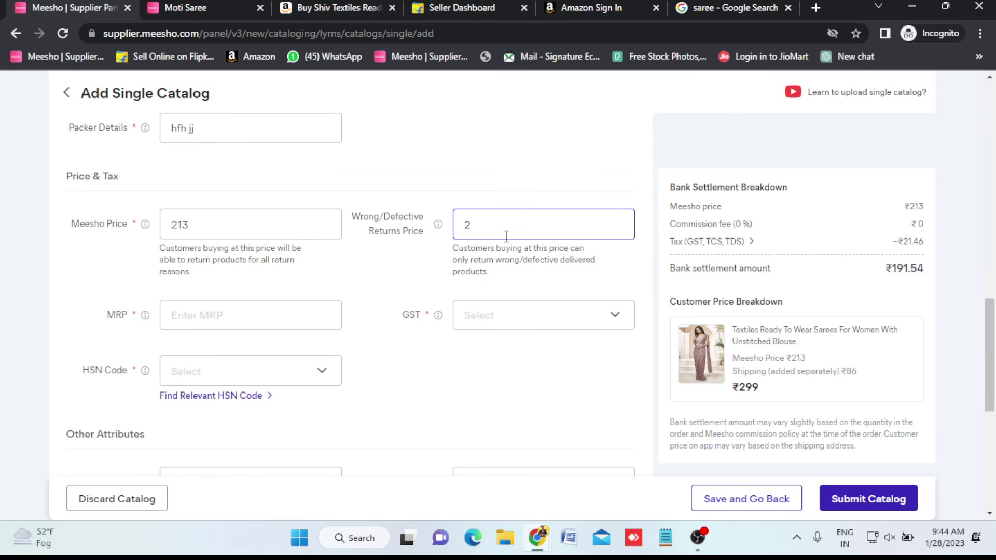
pyautogui.write('09')
pyautogui.click(445, 231)
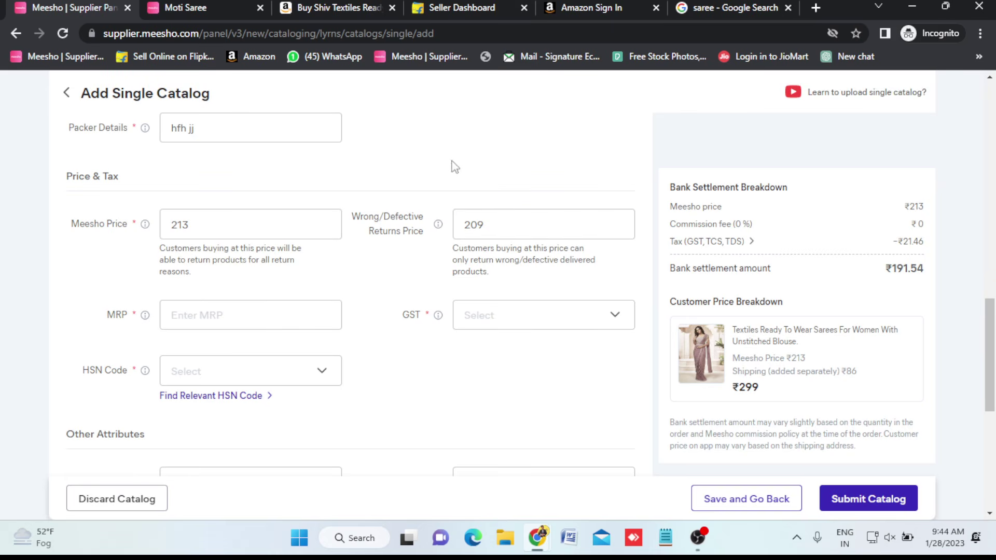
# Set the saree's MRP to 250
pyautogui.scroll(-1, 381, 343)
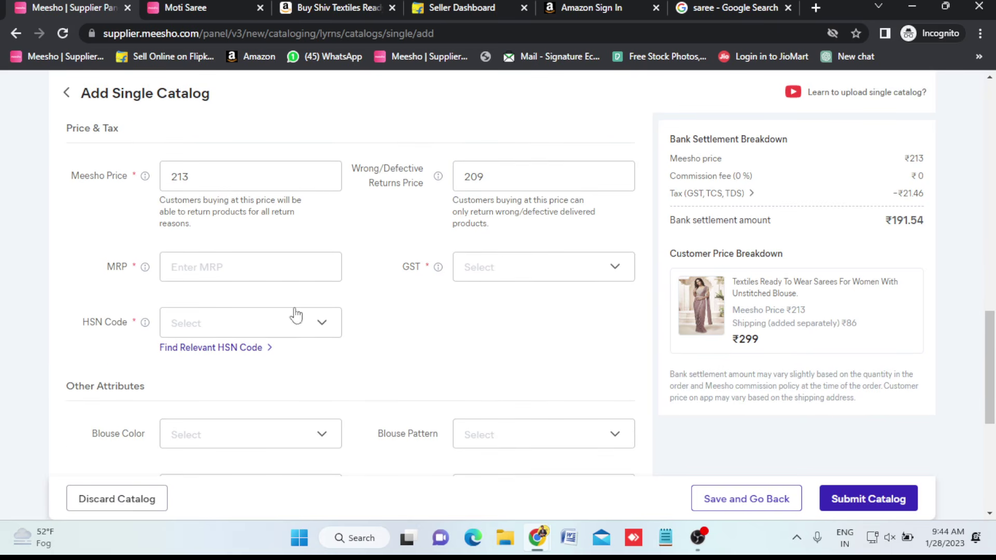
pyautogui.click(214, 270)
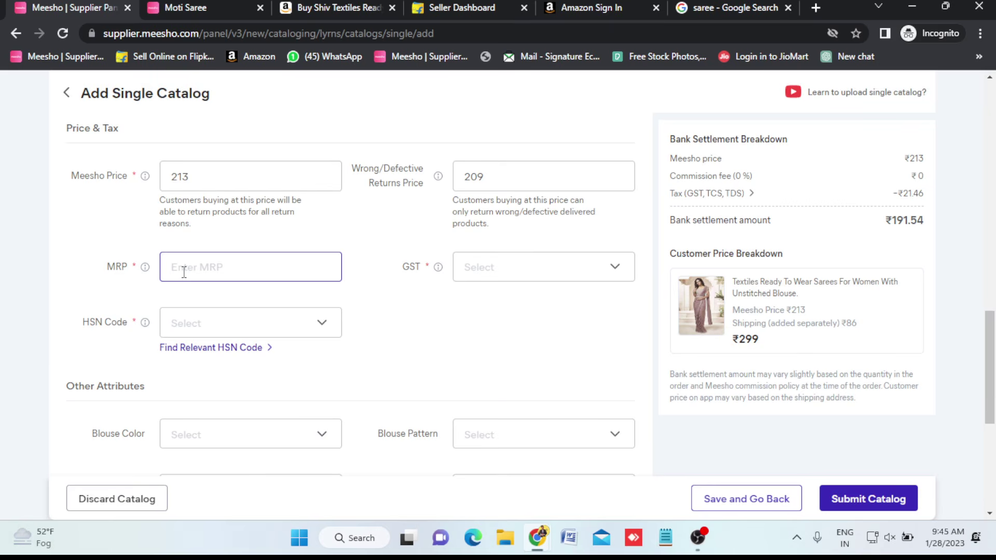
pyautogui.write('250')
pyautogui.click(406, 311)
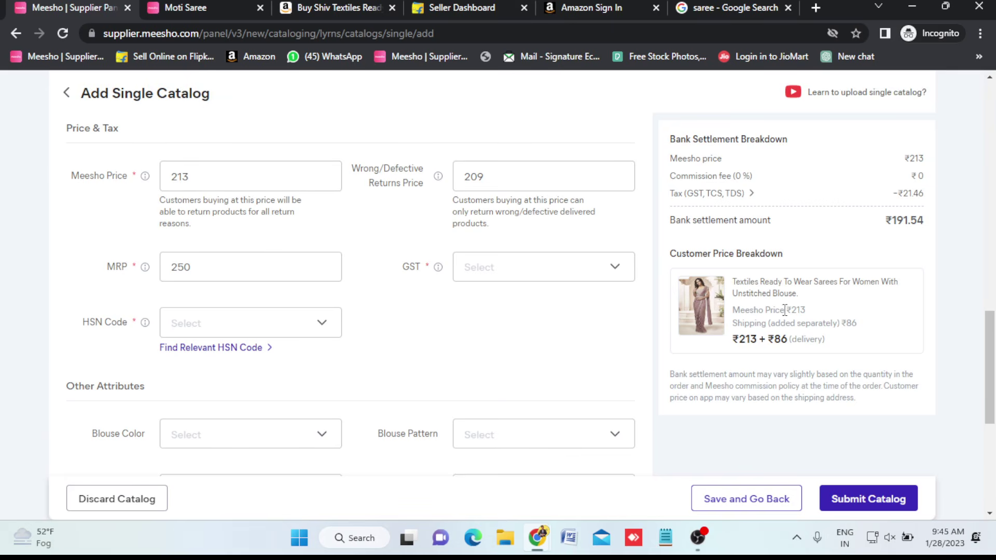
# Compare the product and delivery amounts in the customer price breakdown with the entered Meesho price and MRP
pyautogui.moveTo(738, 341); pyautogui.dragTo(757, 340)
pyautogui.click(185, 184)
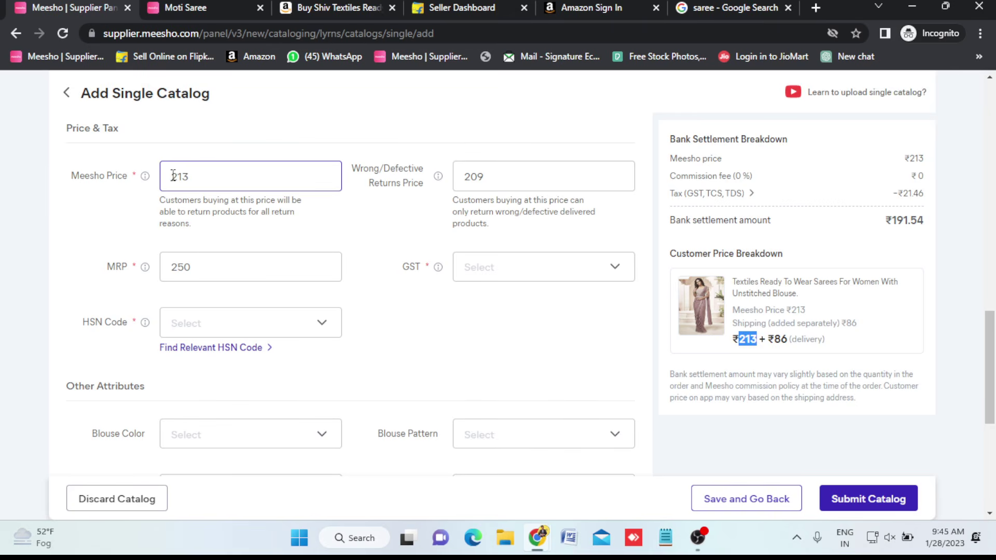
pyautogui.doubleClick(779, 339)
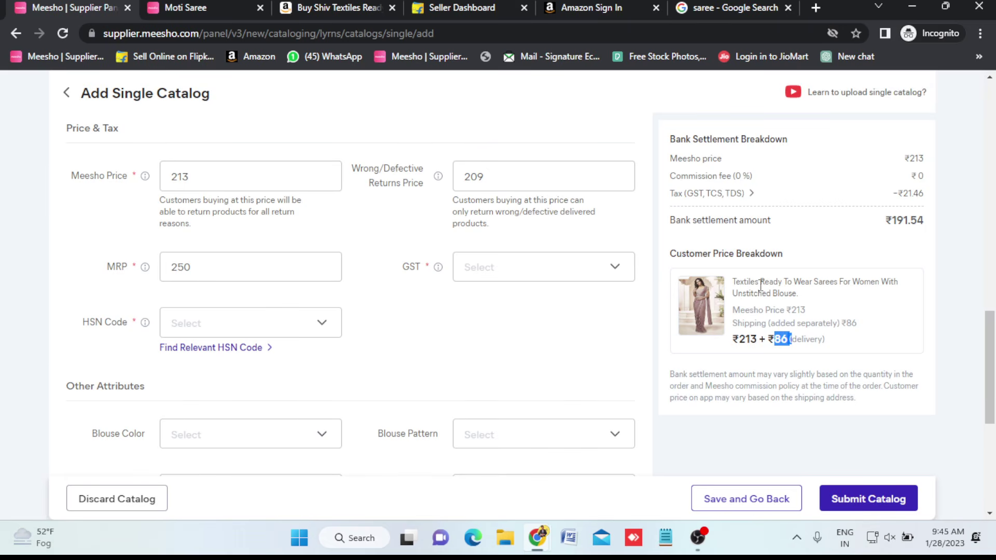
pyautogui.doubleClick(742, 342)
pyautogui.click(191, 260)
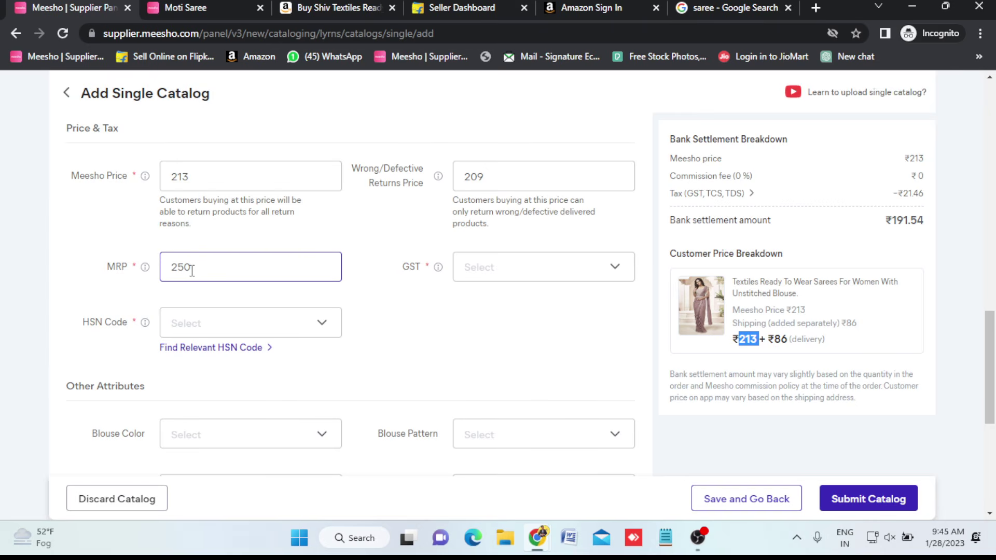
# Replace the saree's MRP with 599 and compare it with the total in the customer price breakdown
pyautogui.click(204, 267)
pyautogui.press('BackSpace')
pyautogui.press('BackSpace')
pyautogui.press('BackSpace')
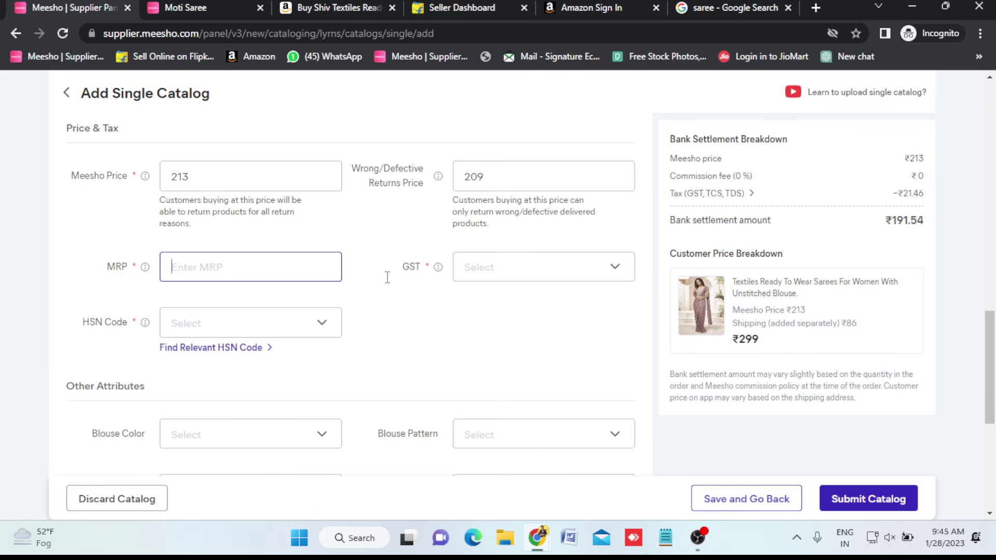
pyautogui.write('599')
pyautogui.click(354, 296)
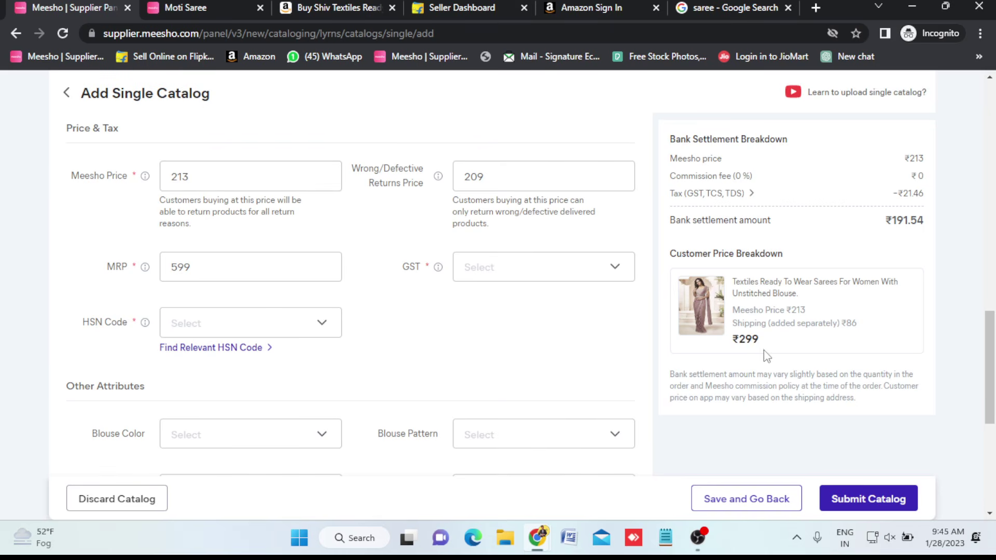
pyautogui.moveTo(757, 340); pyautogui.dragTo(738, 342)
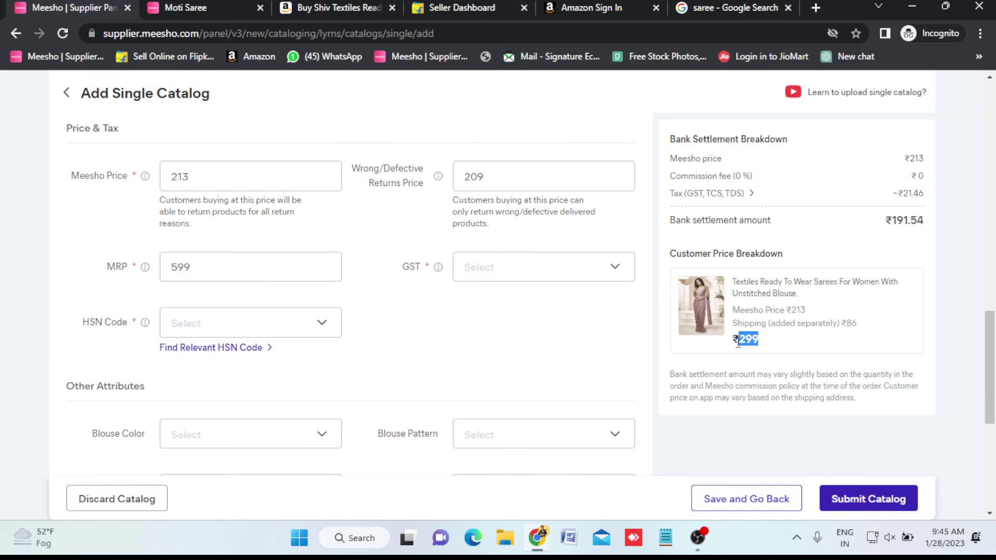
pyautogui.click(529, 334)
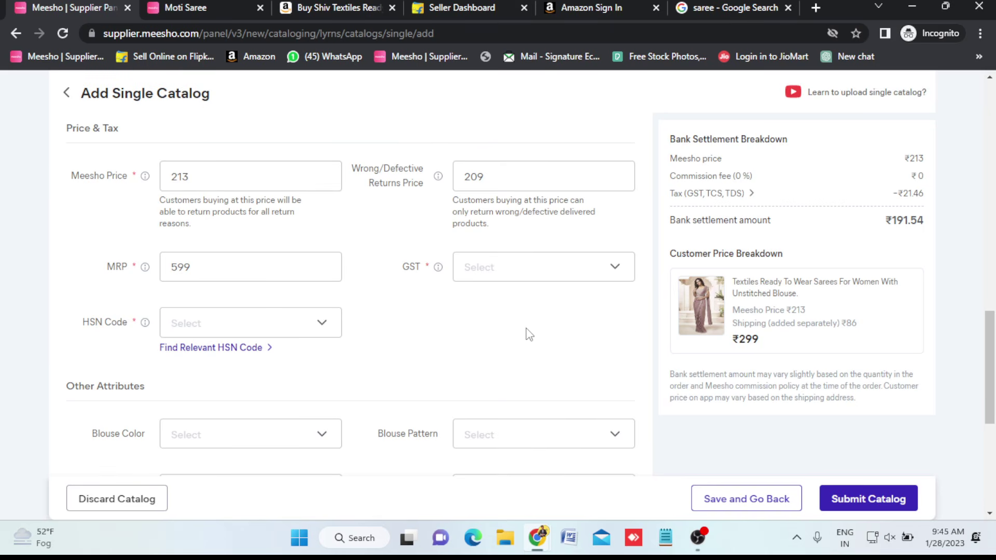
# Set the saree's GST rate to 5
pyautogui.click(615, 265)
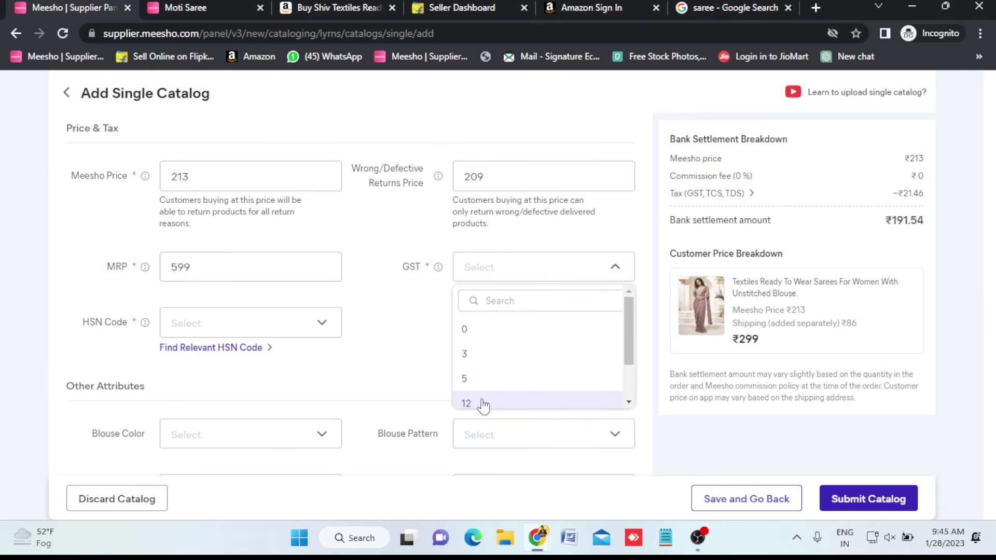
pyautogui.scroll(-1, 491, 388)
pyautogui.scroll(1, 491, 388)
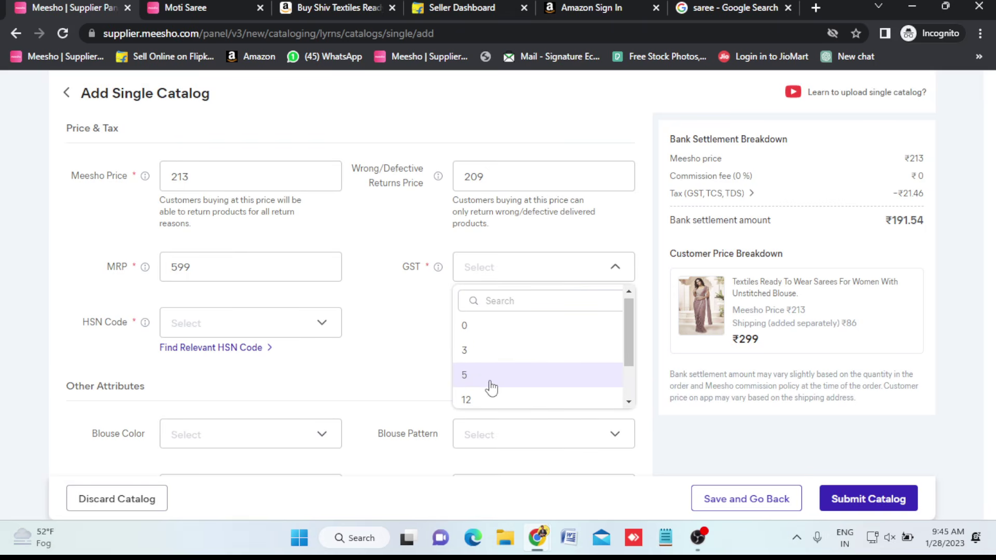
pyautogui.click(422, 315)
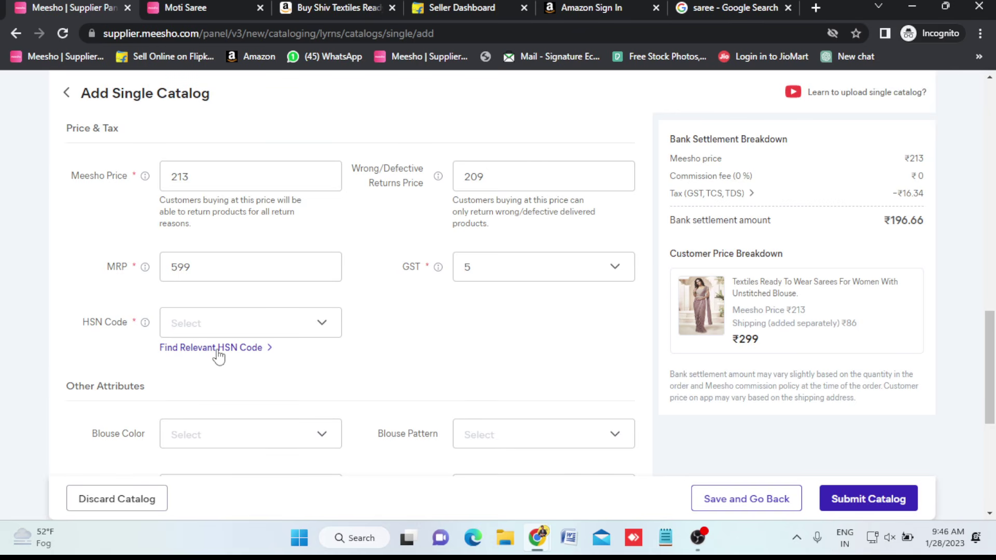
# Find the relevant HSN code for the Sarees category and select 52081100
pyautogui.click(218, 352)
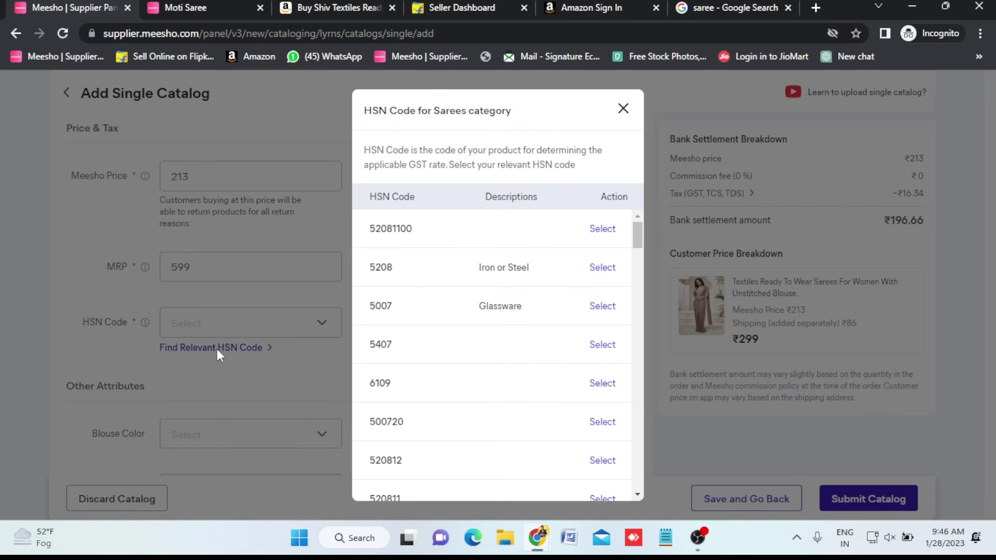
pyautogui.click(602, 229)
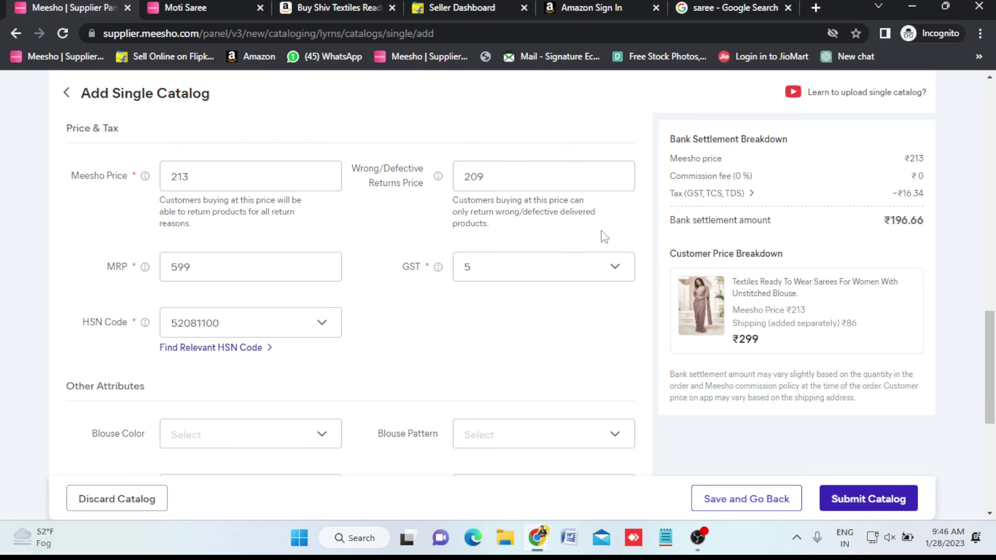
pyautogui.click(229, 325)
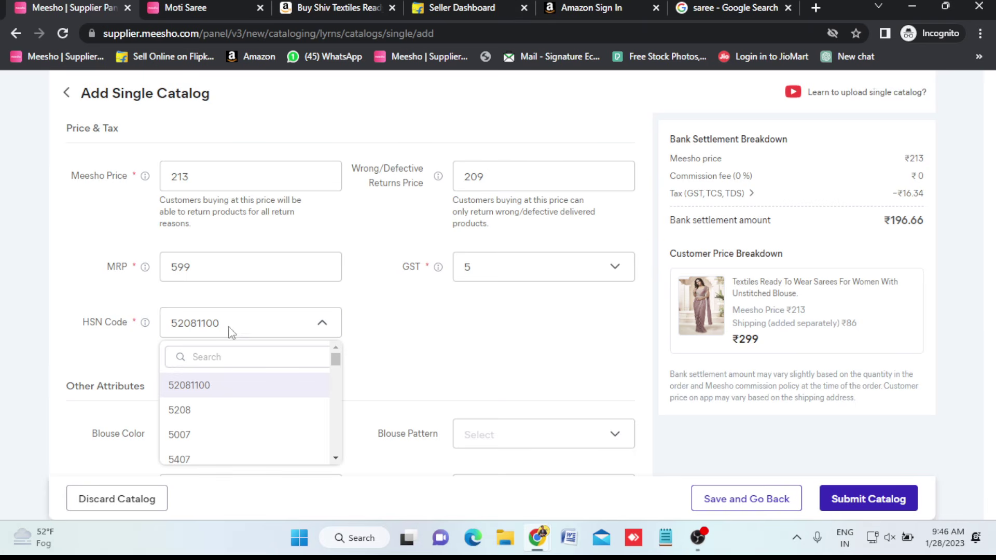
pyautogui.click(407, 348)
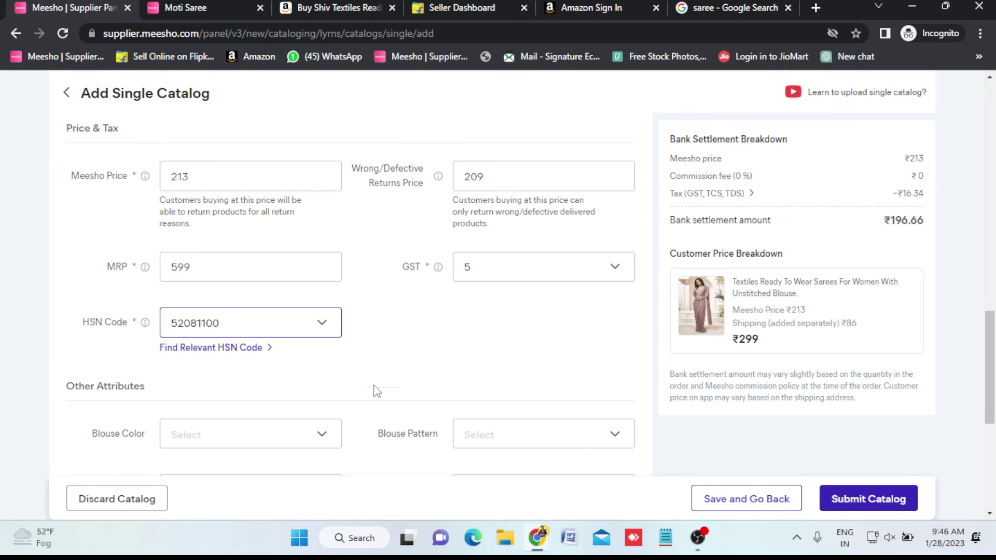
# Look through the optional Other Attributes fields and set the saree's occasion to Party
pyautogui.scroll(-3, 362, 403)
pyautogui.scroll(-2, 361, 404)
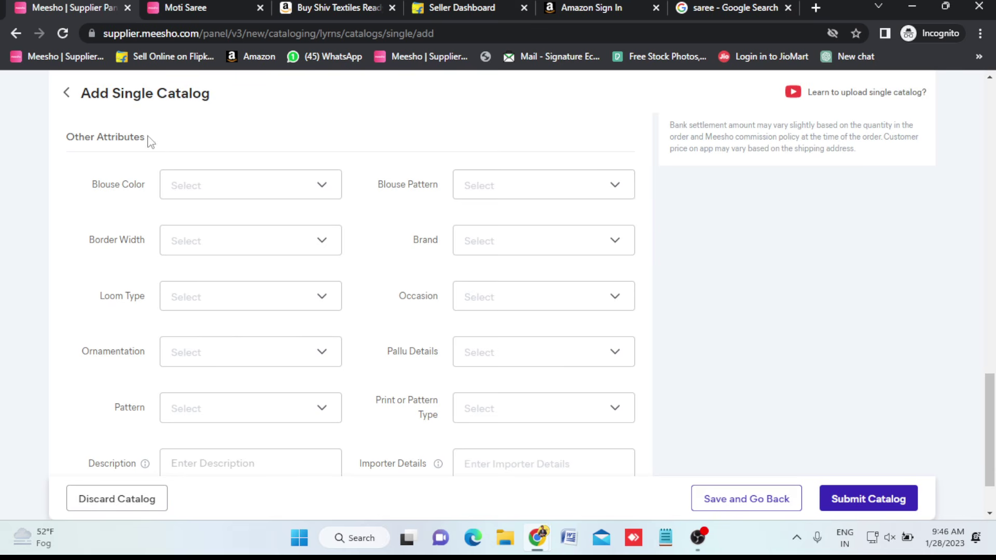
pyautogui.scroll(-2, 318, 424)
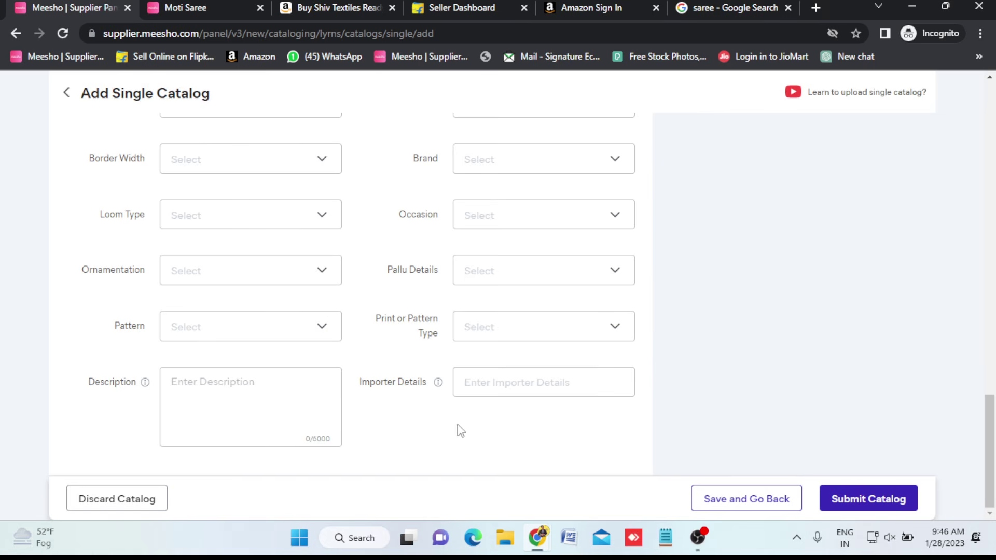
pyautogui.scroll(3, 451, 423)
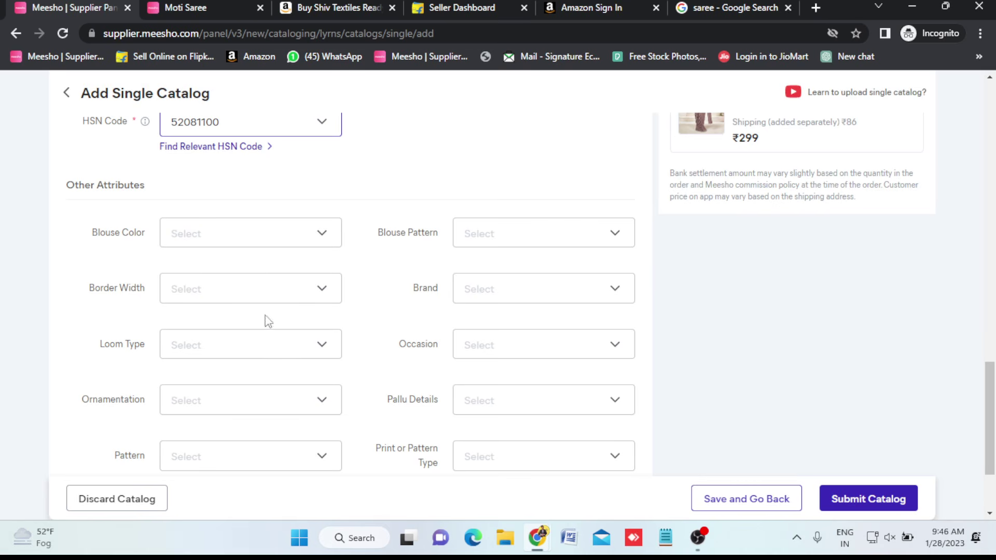
pyautogui.scroll(-2, 326, 304)
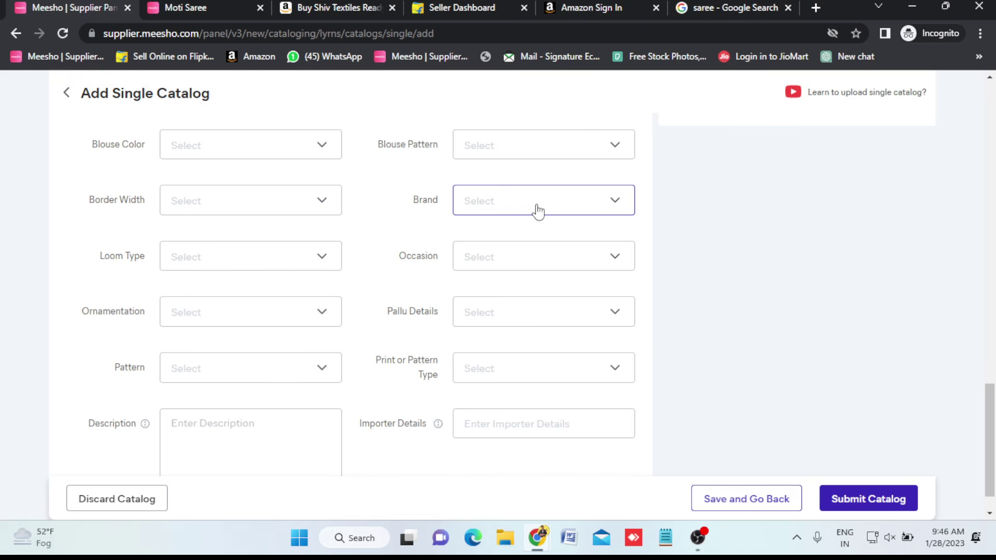
pyautogui.click(617, 259)
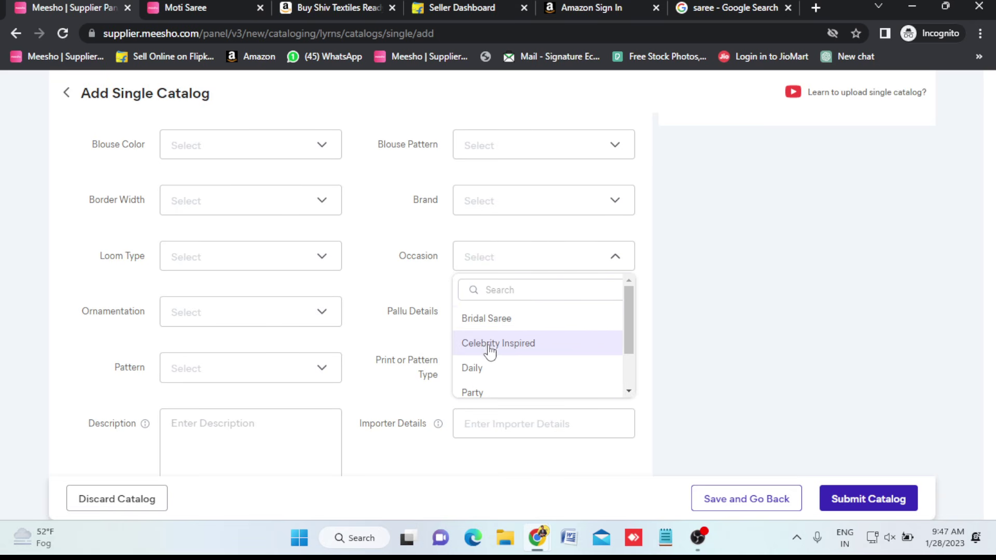
pyautogui.click(492, 394)
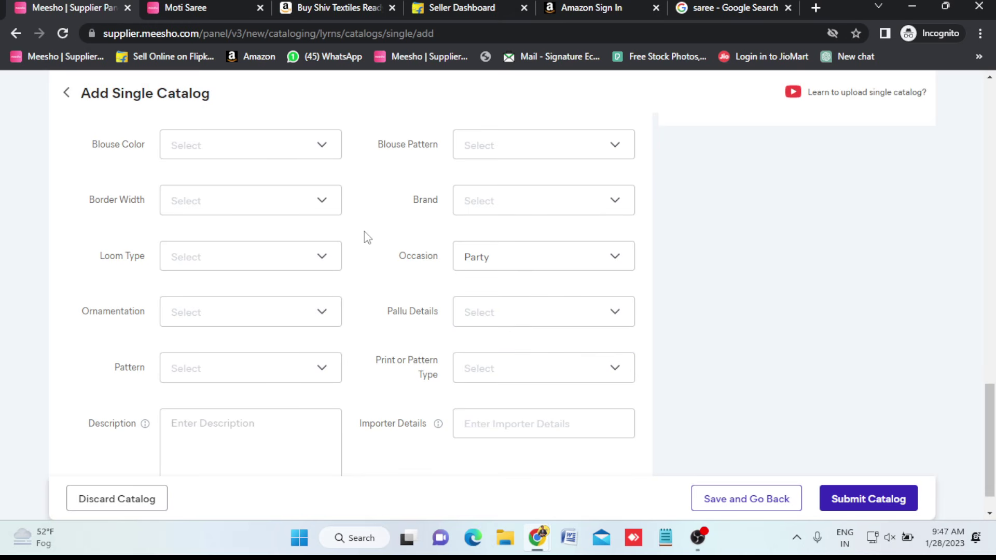
# Set the saree's pallu details to Embroidered
pyautogui.scroll(15, 367, 237)
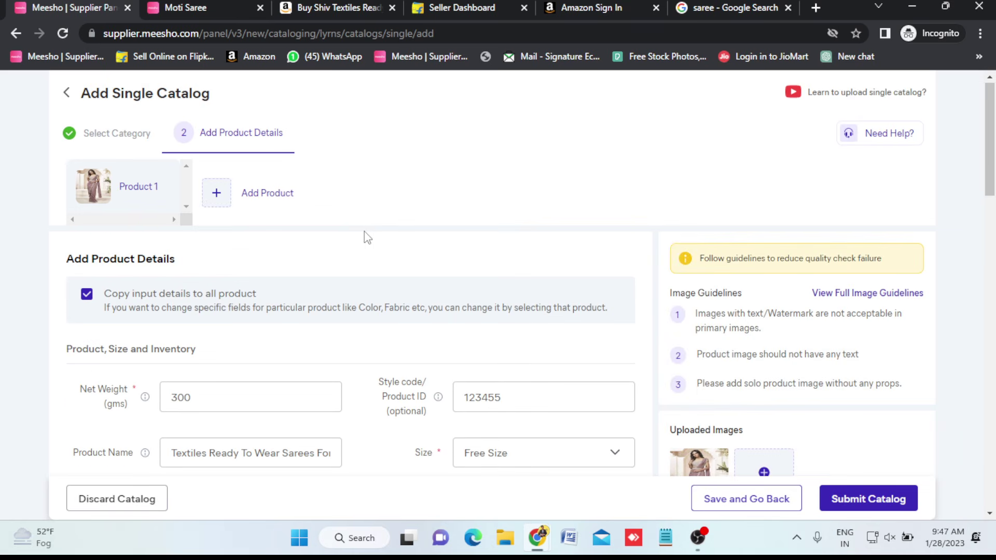
pyautogui.scroll(-15, 367, 237)
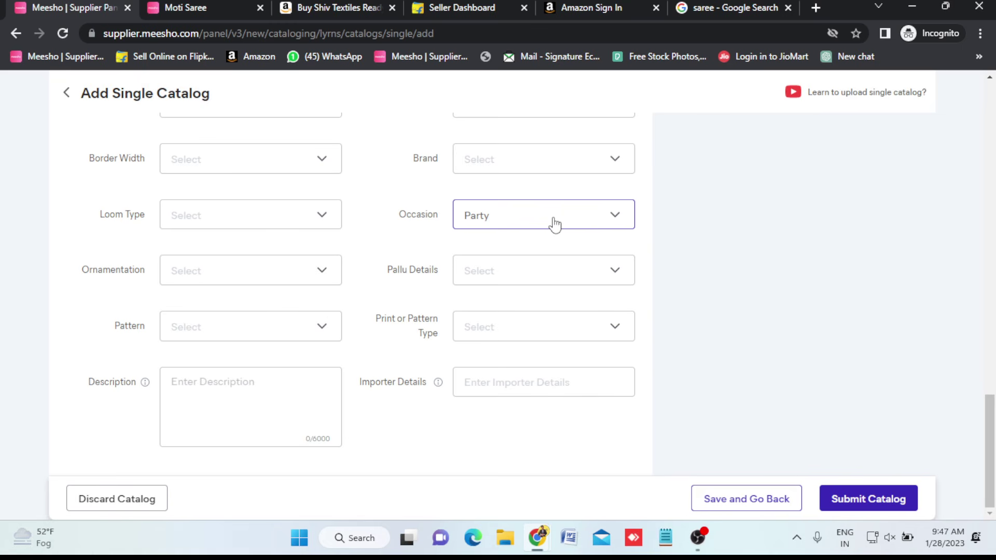
pyautogui.click(618, 280)
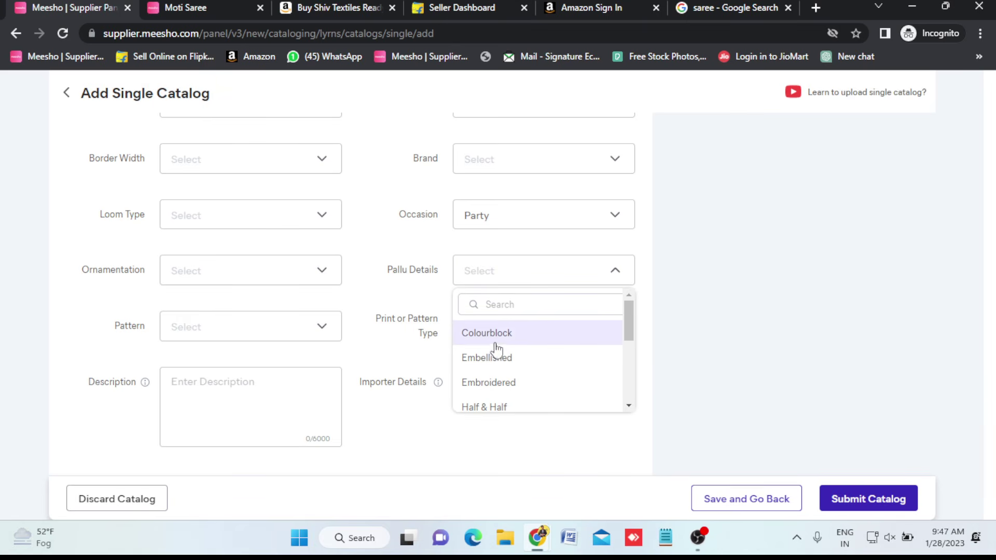
pyautogui.click(505, 386)
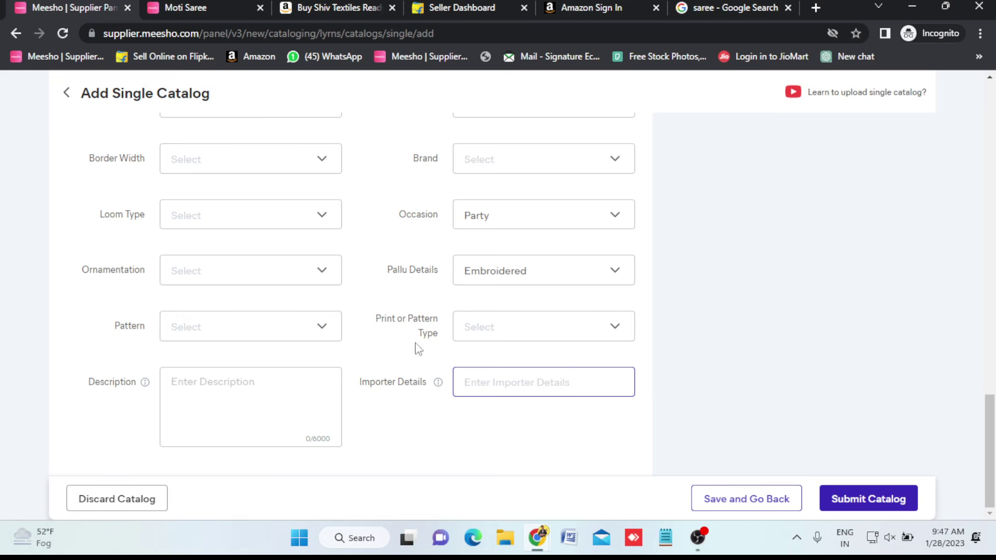
# Choose Printed as the saree's pattern
pyautogui.click(320, 328)
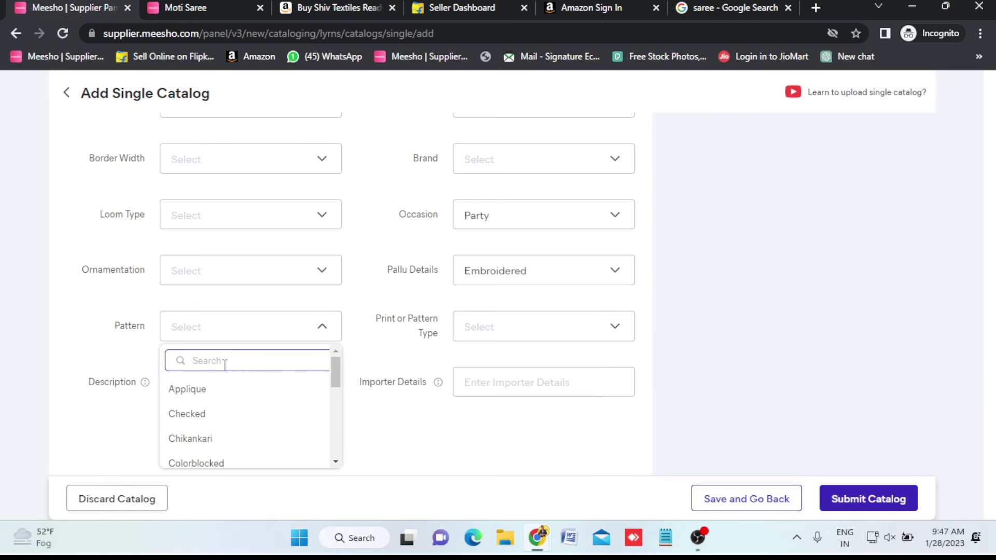
pyautogui.scroll(-1, 205, 441)
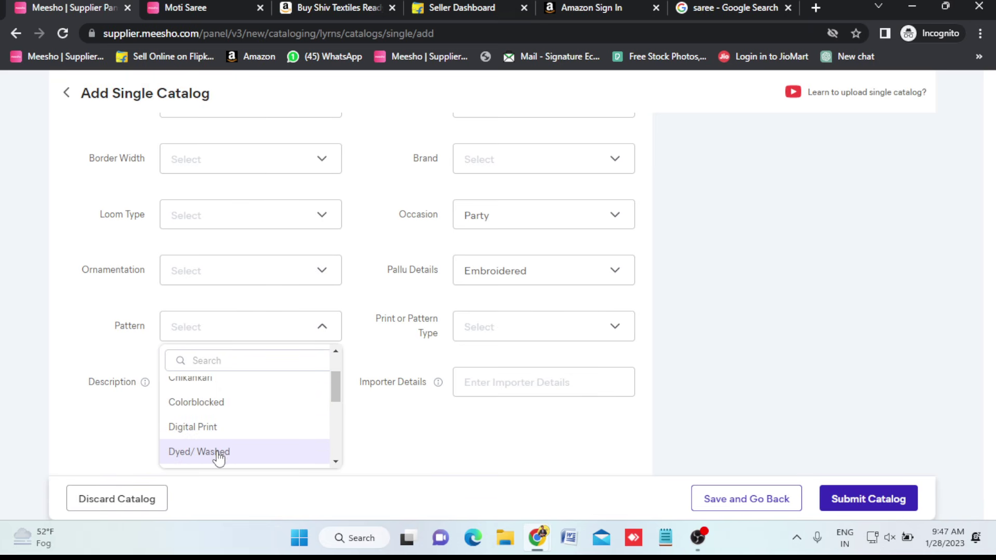
pyautogui.scroll(-2, 218, 449)
pyautogui.scroll(-2, 222, 442)
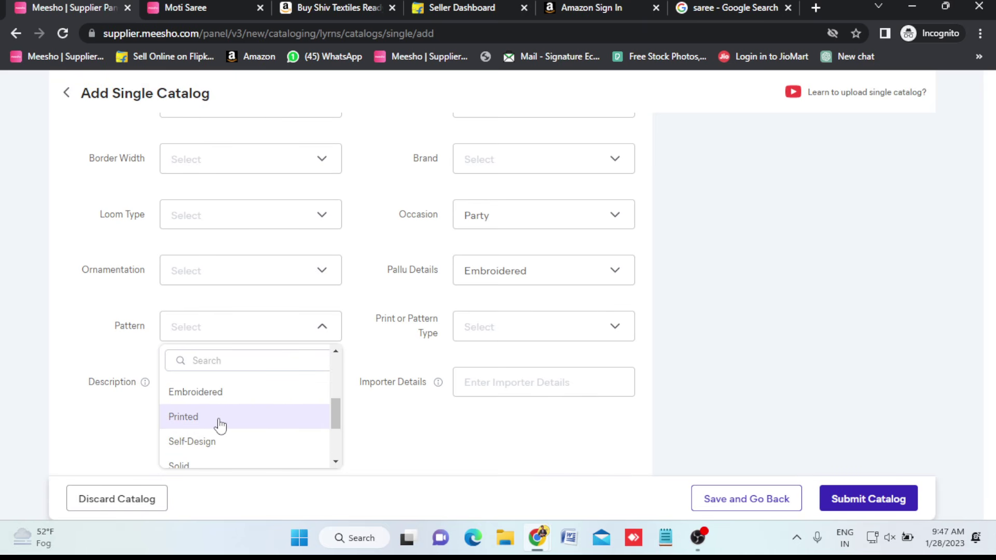
pyautogui.click(220, 424)
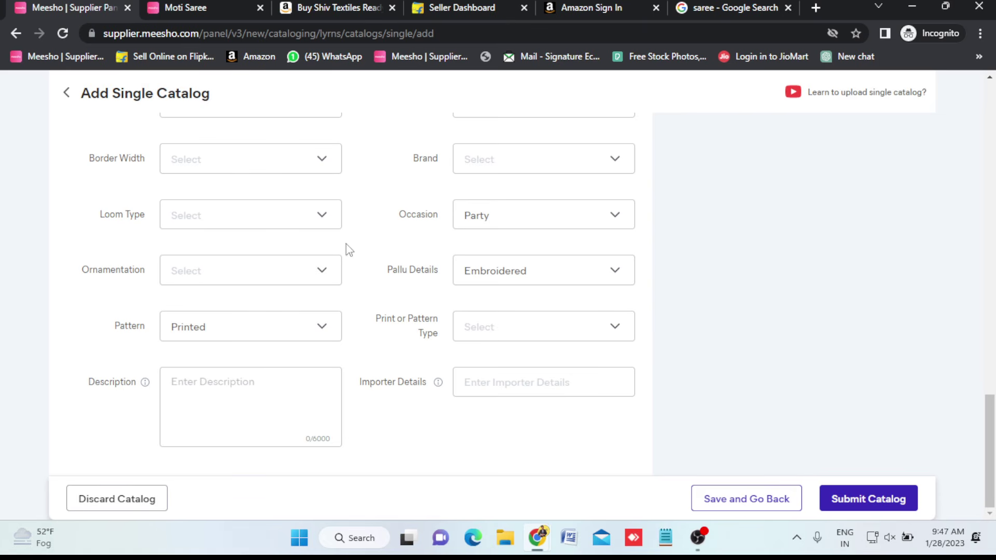
# Switch to the Amazon page of the Shiv Textiles saree and read its product description as a model for the catalog description
pyautogui.scroll(15, 464, 196)
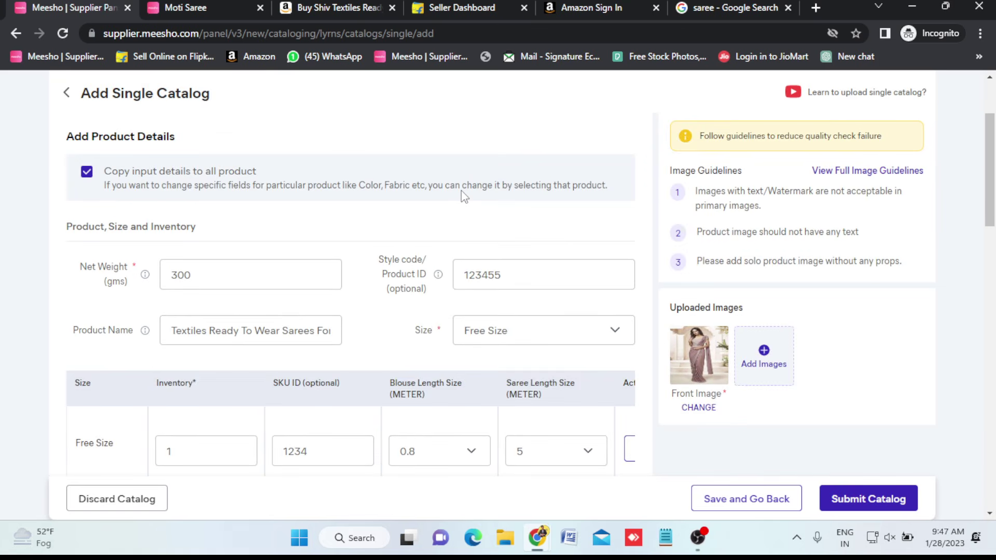
pyautogui.scroll(-15, 464, 196)
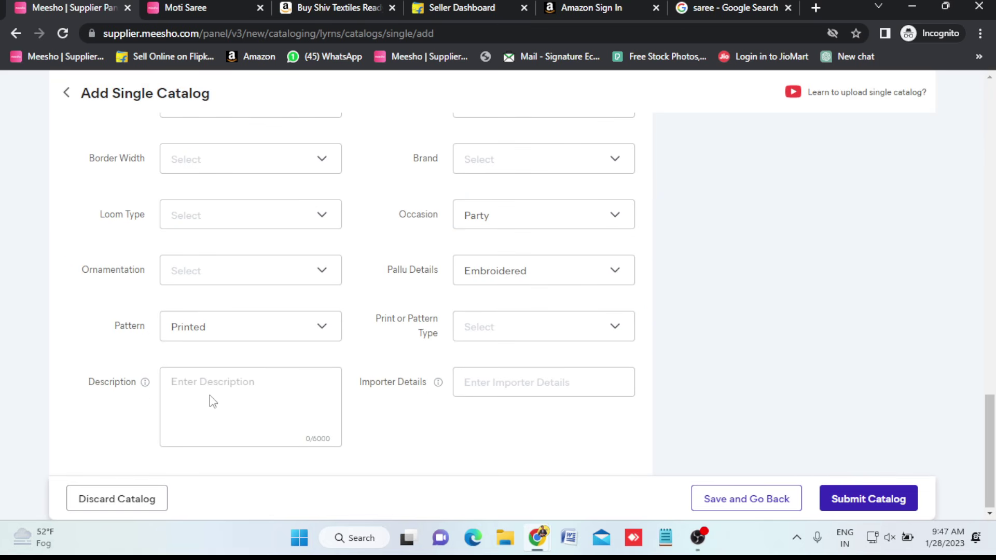
pyautogui.click(215, 381)
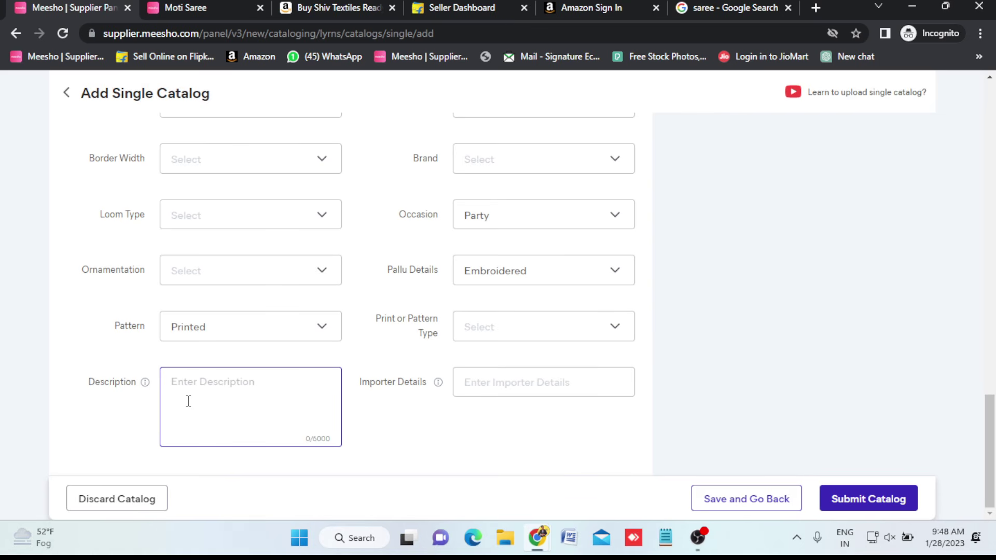
pyautogui.click(334, 6)
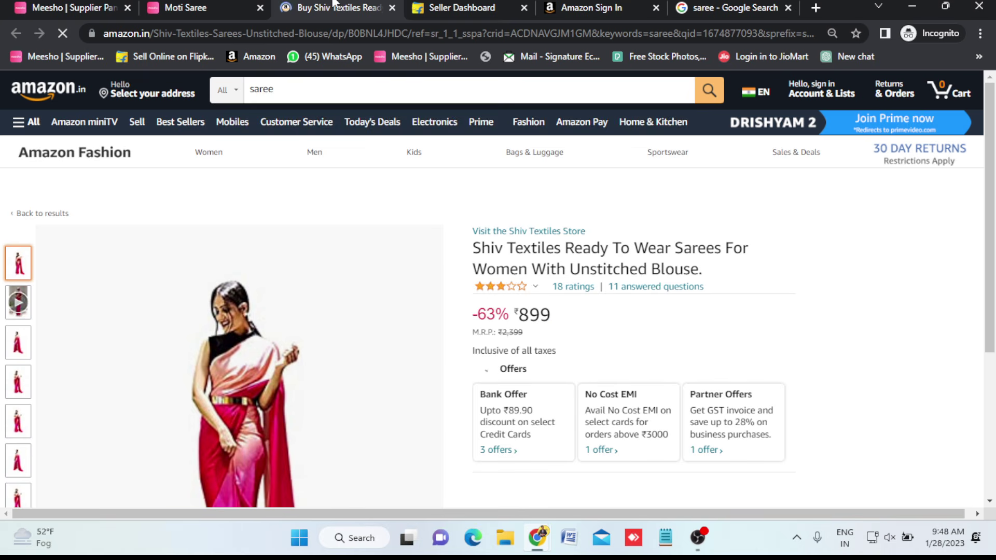
pyautogui.scroll(-5, 556, 334)
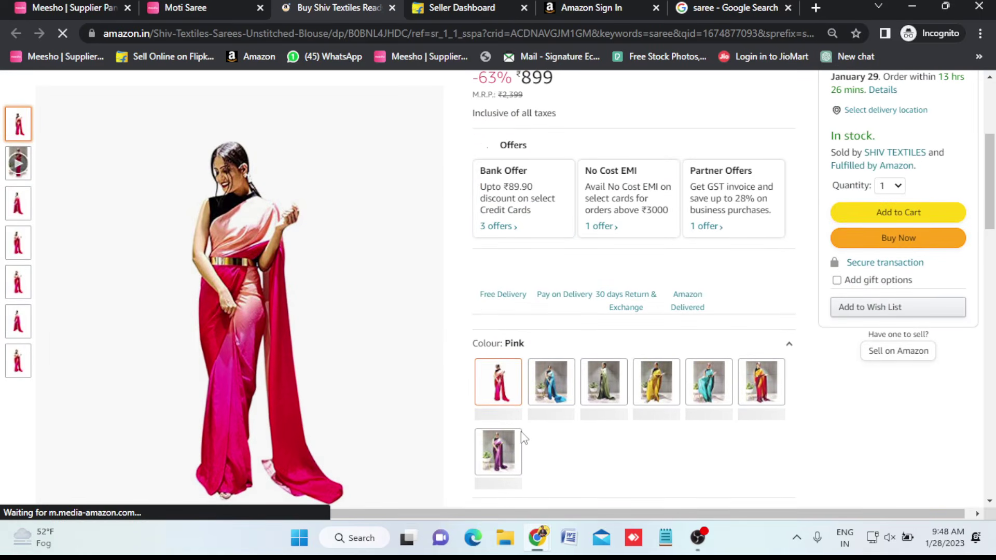
pyautogui.scroll(-5, 571, 469)
pyautogui.scroll(-5, 572, 469)
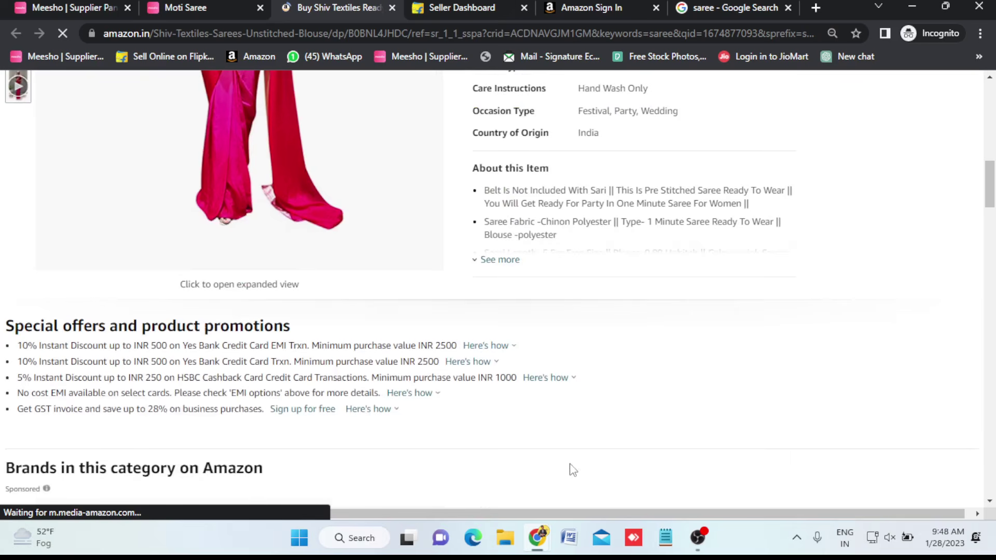
pyautogui.scroll(-15, 572, 469)
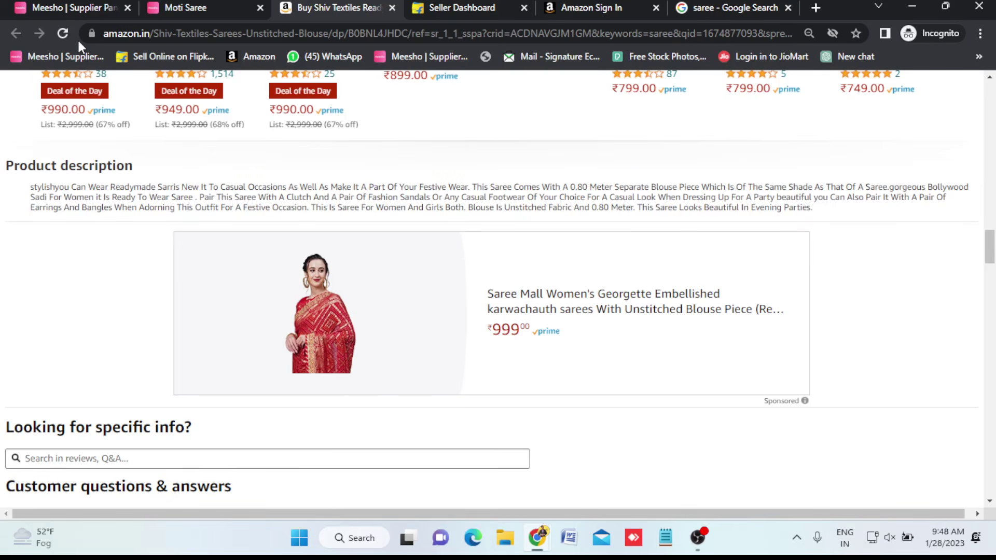
# Return to the Meesho catalog form, leave the description empty and review the entered product details
pyautogui.click(78, 6)
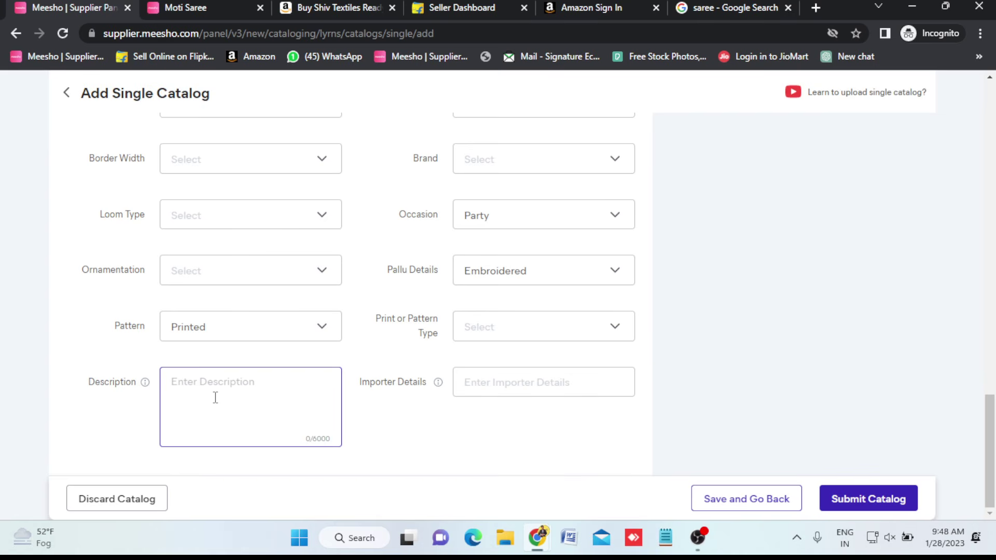
pyautogui.click(514, 371)
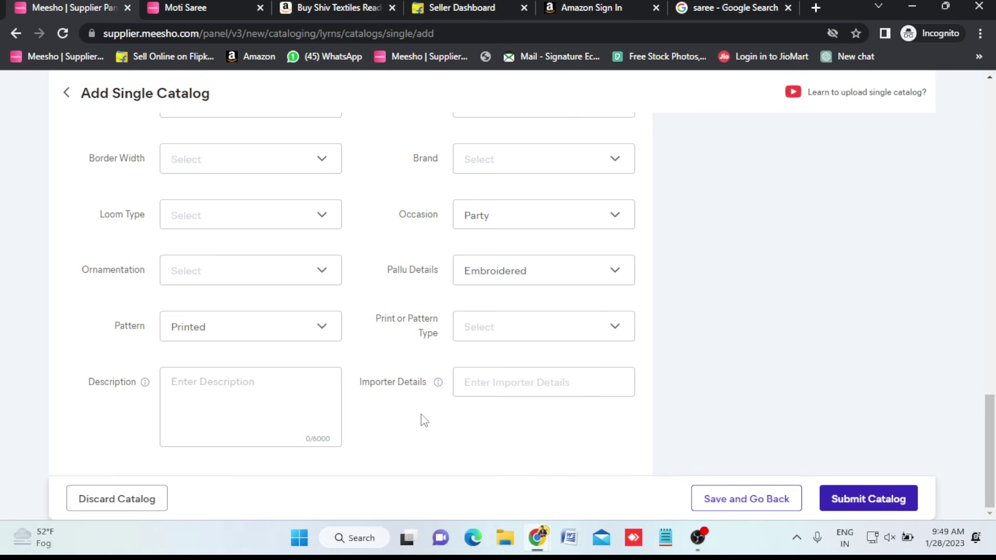
pyautogui.scroll(6, 424, 420)
pyautogui.scroll(10, 424, 420)
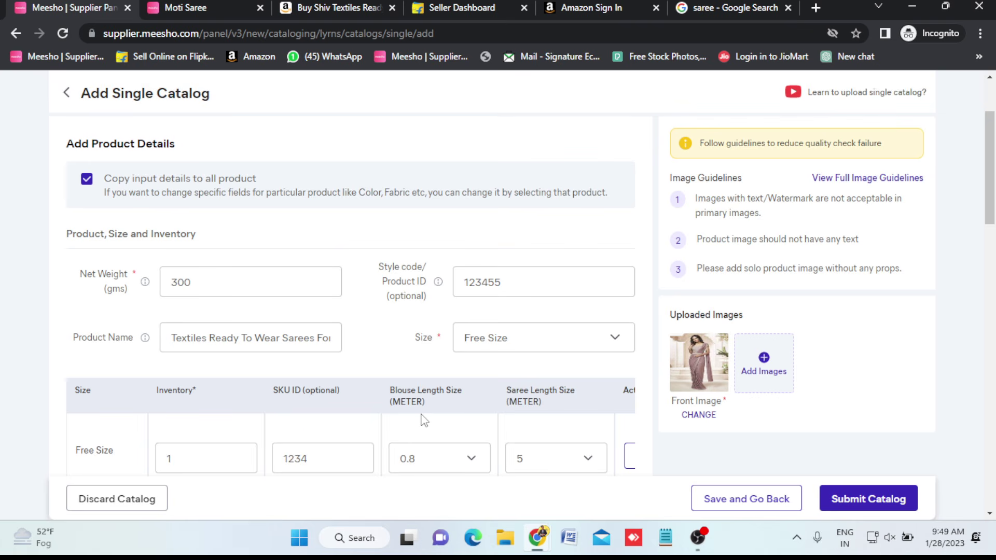
# Look over the whole catalog form, from the product, size and inventory section to the description and importer details
pyautogui.scroll(2, 424, 420)
pyautogui.scroll(-15, 422, 413)
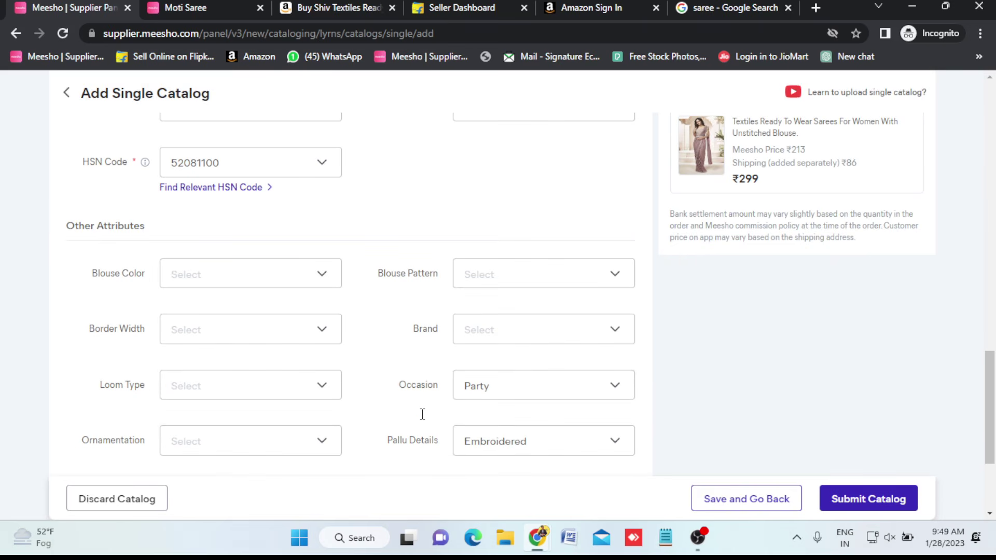
pyautogui.scroll(17, 423, 413)
pyautogui.scroll(-18, 424, 418)
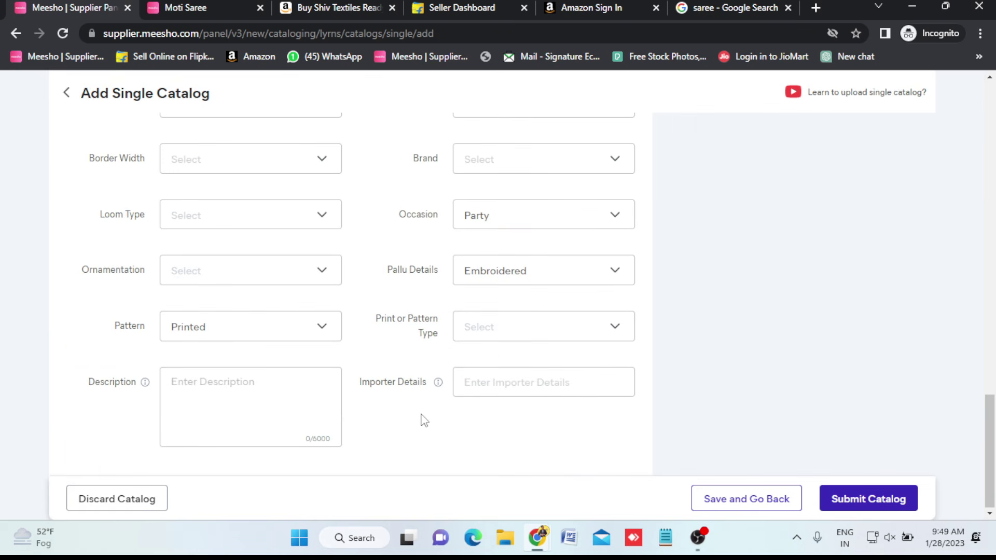
pyautogui.scroll(12, 424, 420)
pyautogui.scroll(10, 422, 420)
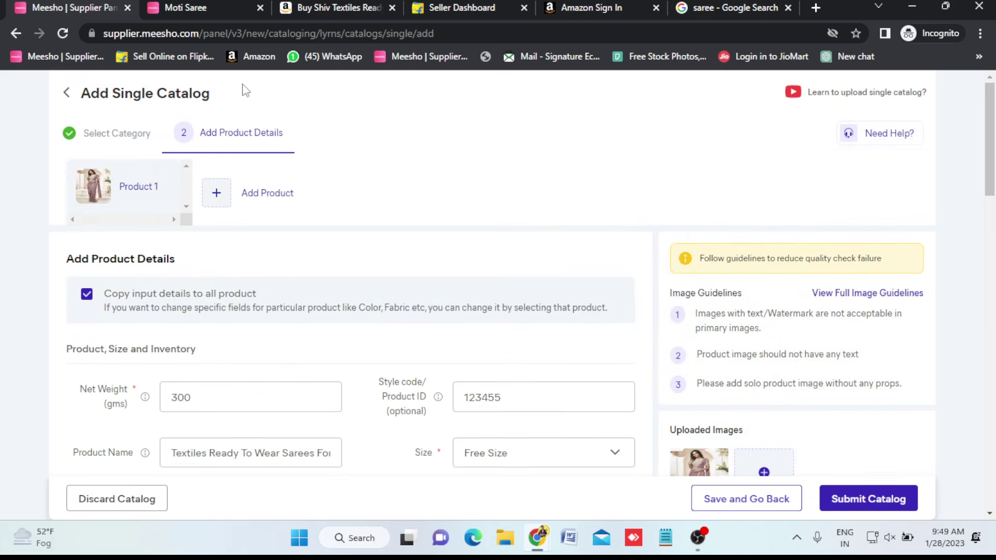
# Switch to the Moti Saree listing and examine the black saree together with its similar products in other colours
pyautogui.click(217, 5)
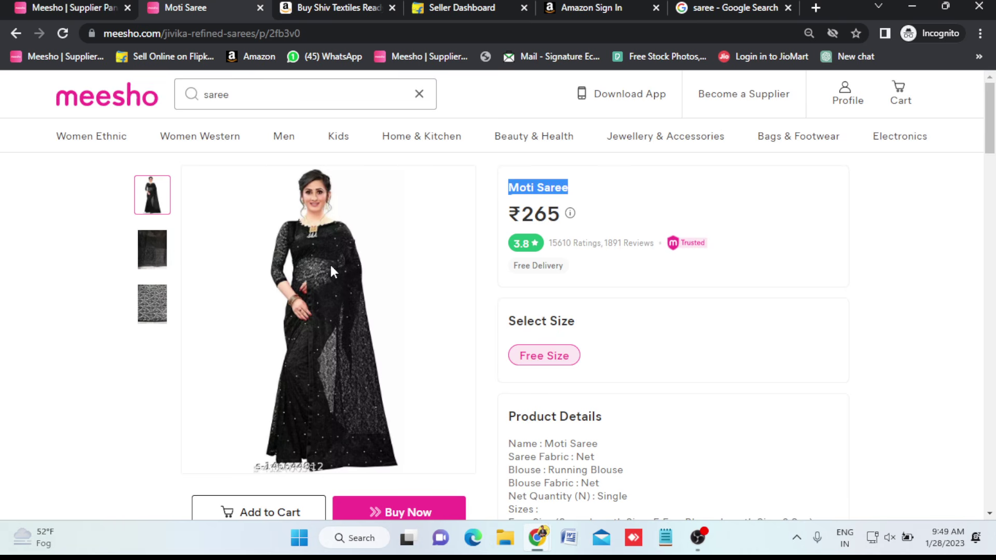
pyautogui.scroll(-5, 311, 417)
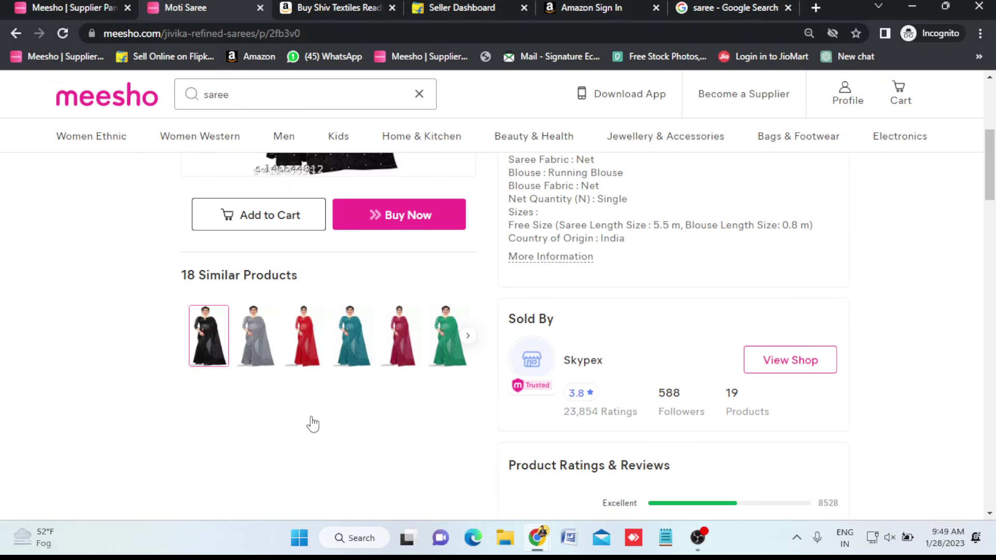
pyautogui.scroll(-1, 342, 363)
pyautogui.scroll(5, 373, 300)
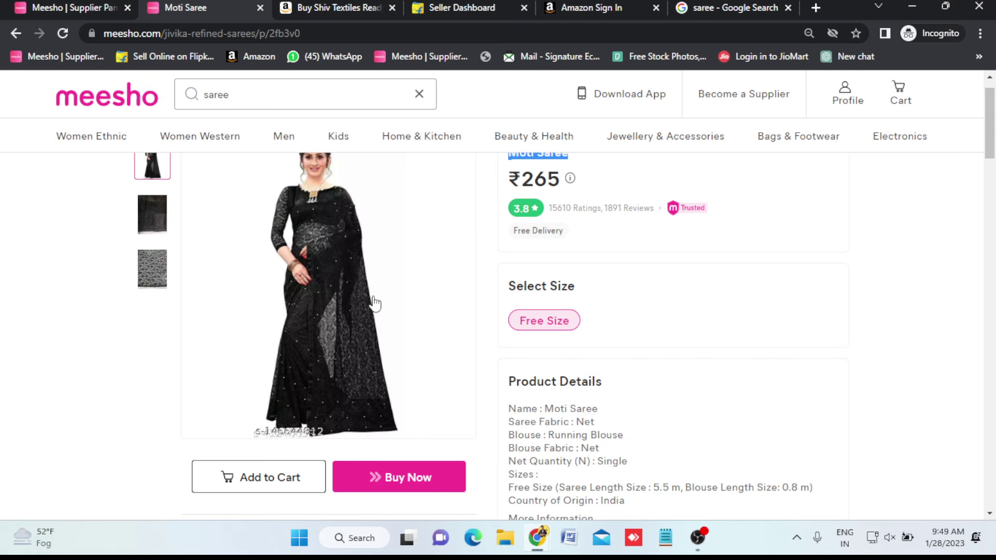
pyautogui.scroll(1, 376, 285)
pyautogui.scroll(-5, 379, 265)
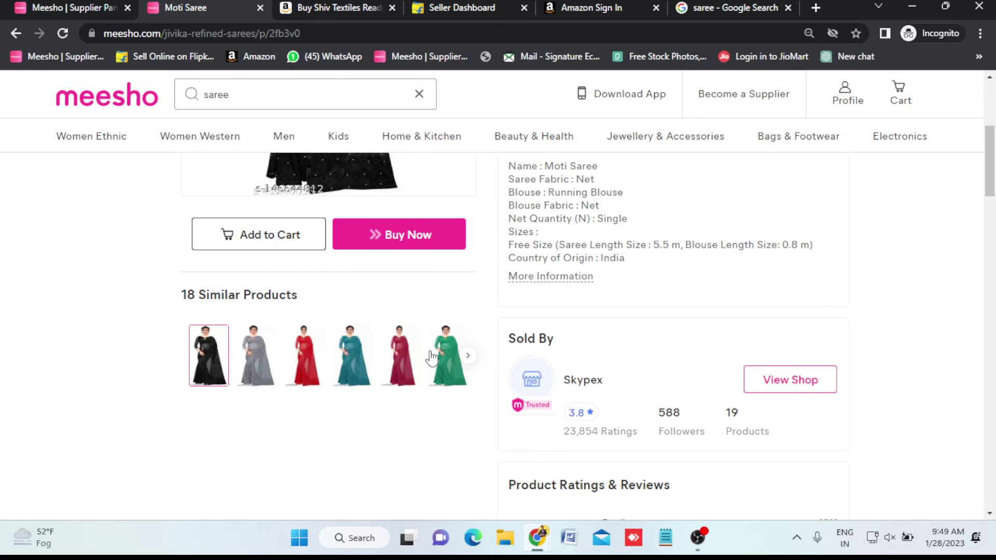
pyautogui.scroll(5, 431, 357)
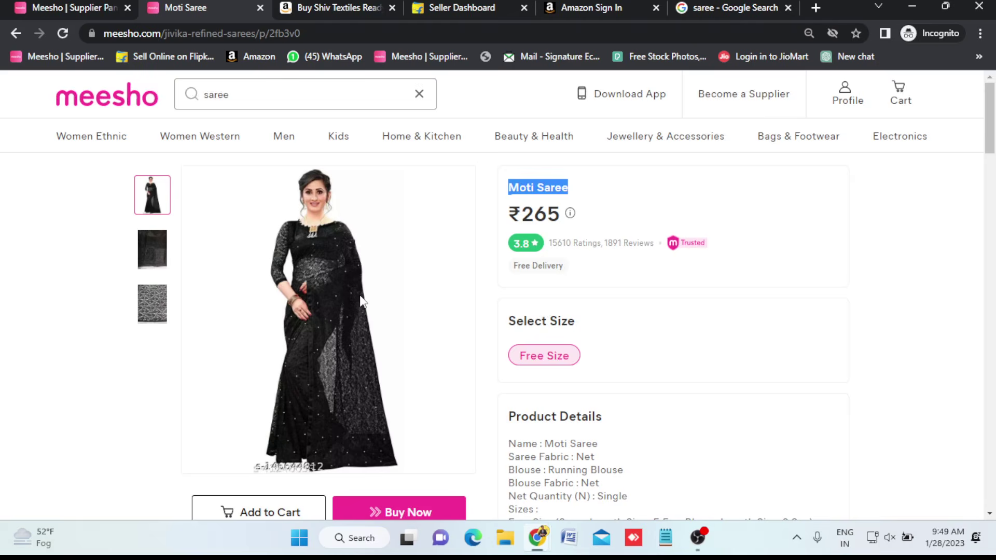
pyautogui.scroll(-5, 361, 301)
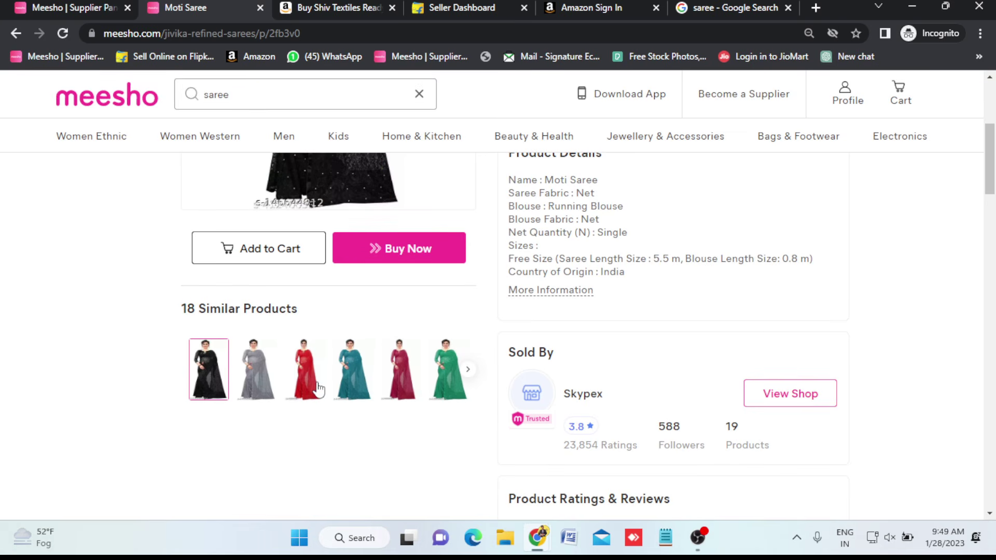
pyautogui.scroll(5, 435, 289)
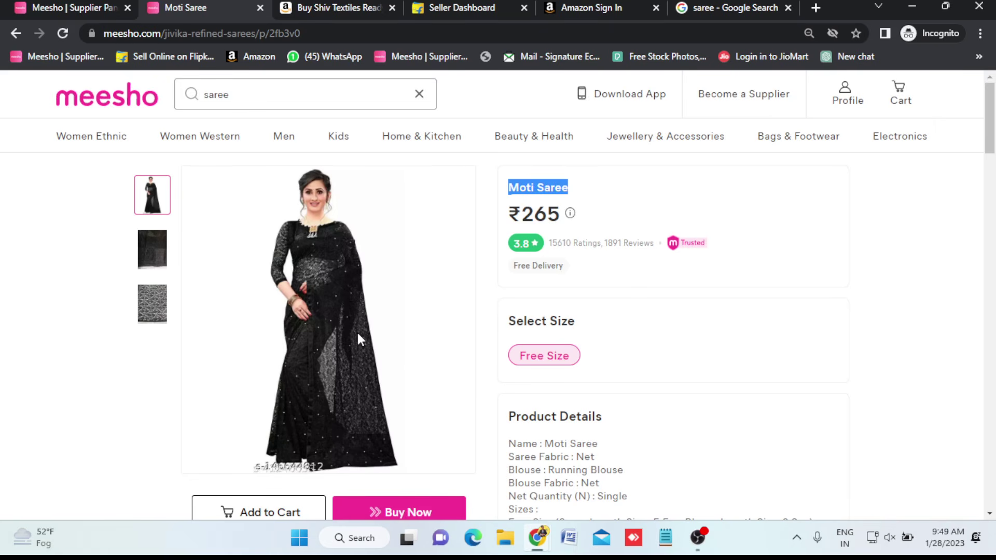
pyautogui.scroll(-5, 358, 336)
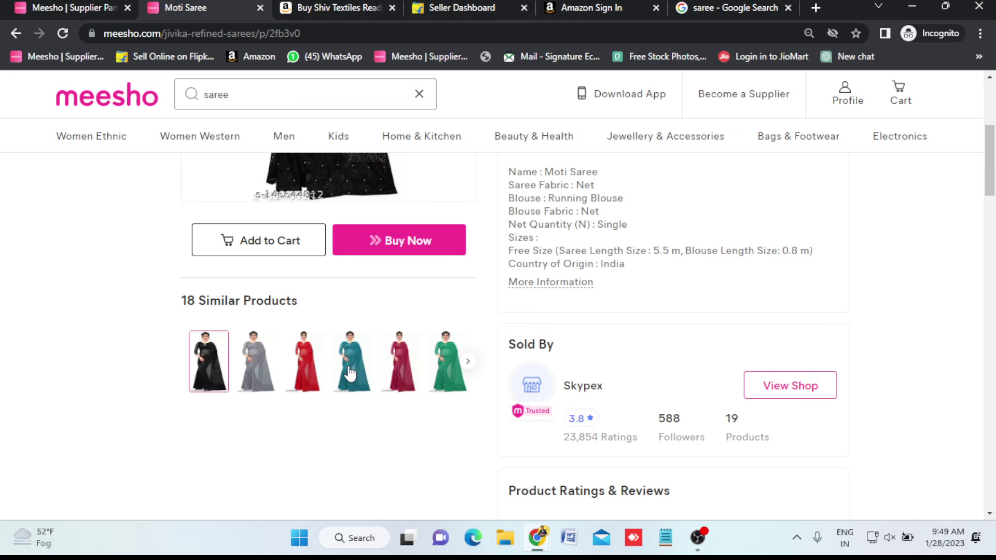
# Open the grey saree from the similar products and examine its listing alongside the other colour variants
pyautogui.click(262, 372)
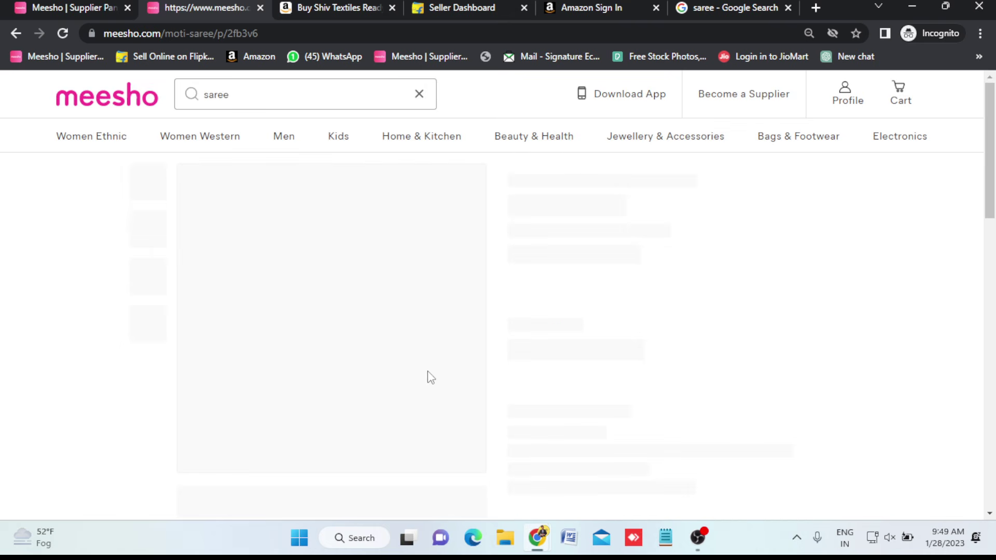
pyautogui.scroll(-5, 431, 377)
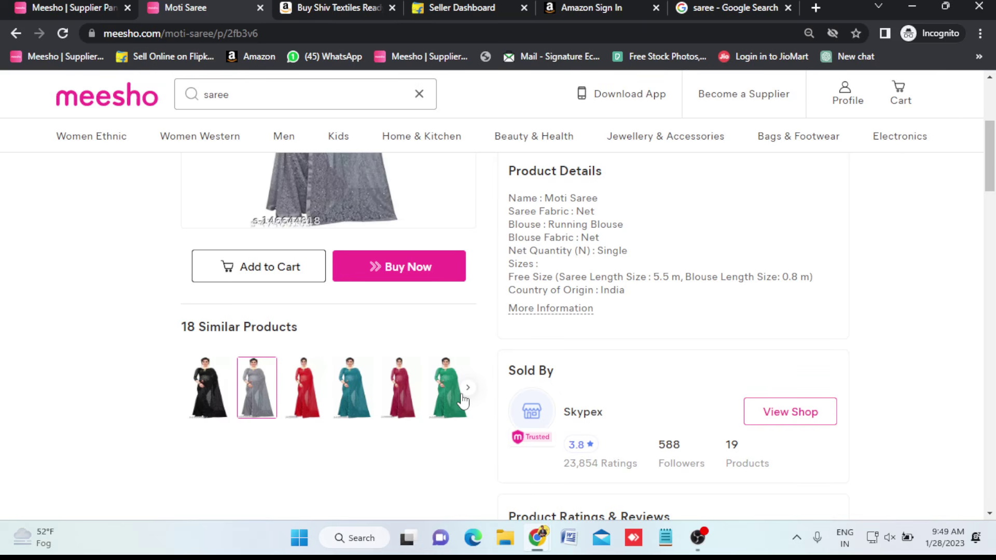
pyautogui.scroll(5, 463, 401)
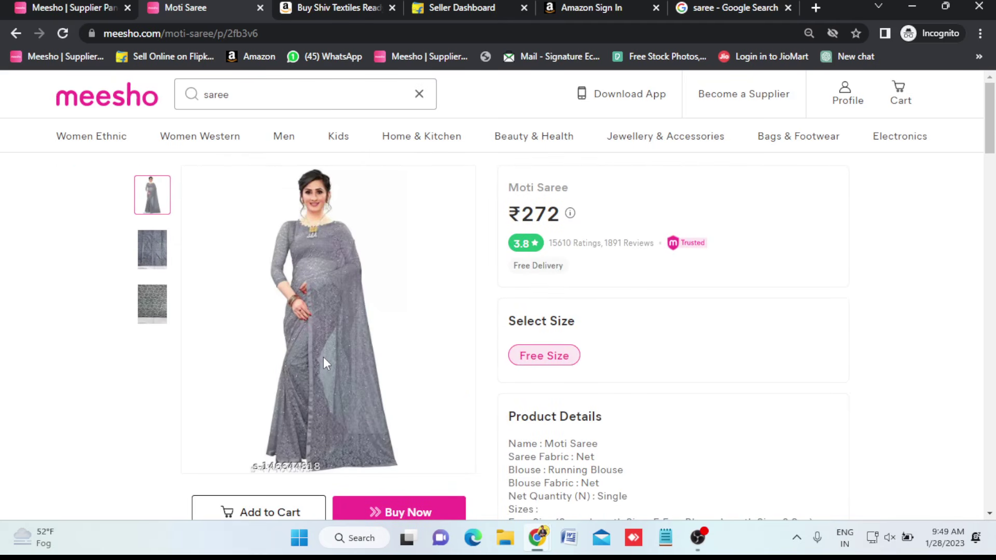
pyautogui.scroll(-9, 323, 358)
pyautogui.scroll(5, 202, 358)
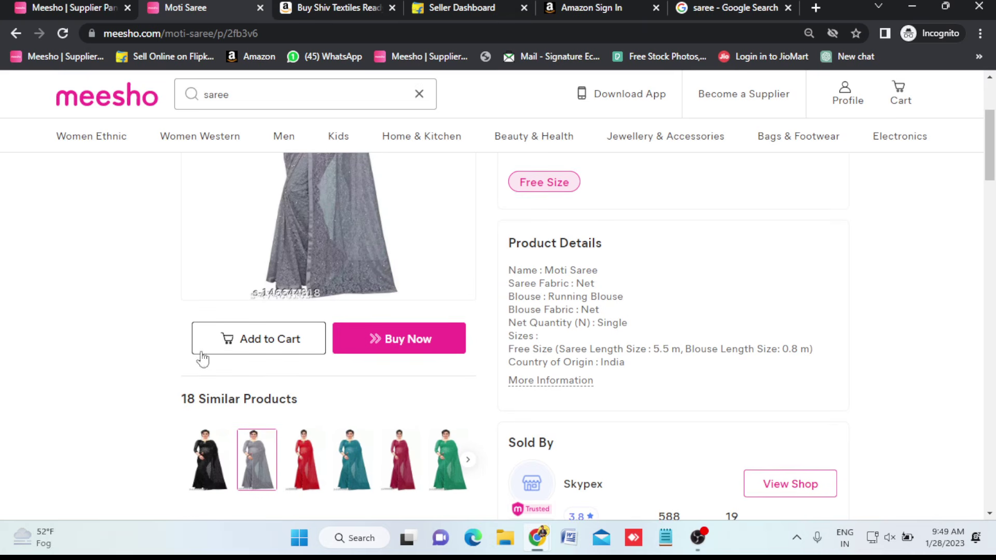
pyautogui.scroll(3, 406, 269)
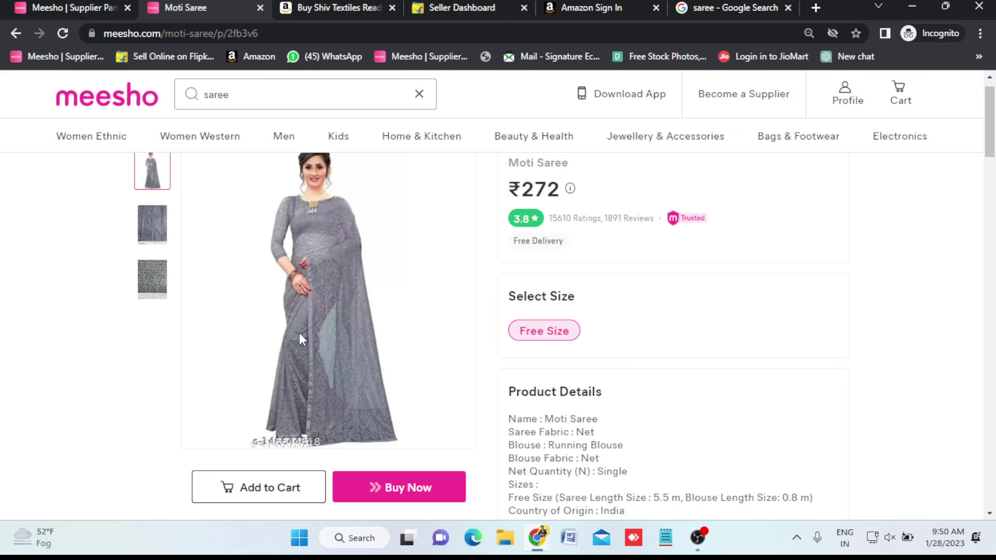
pyautogui.scroll(1, 300, 333)
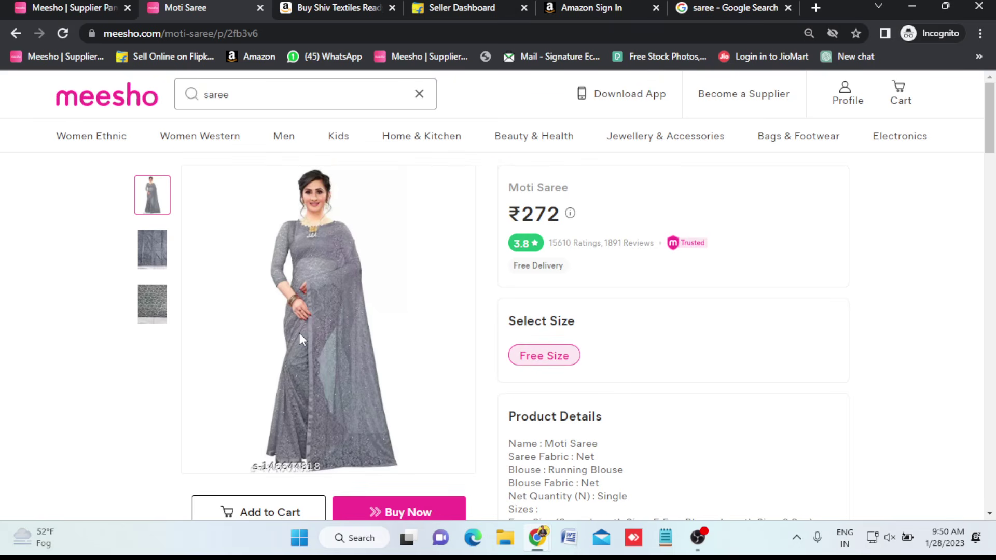
# Return to the catalog form, check Product 1's size and inventory details and compare them with the grey Moti Saree listing
pyautogui.click(90, 6)
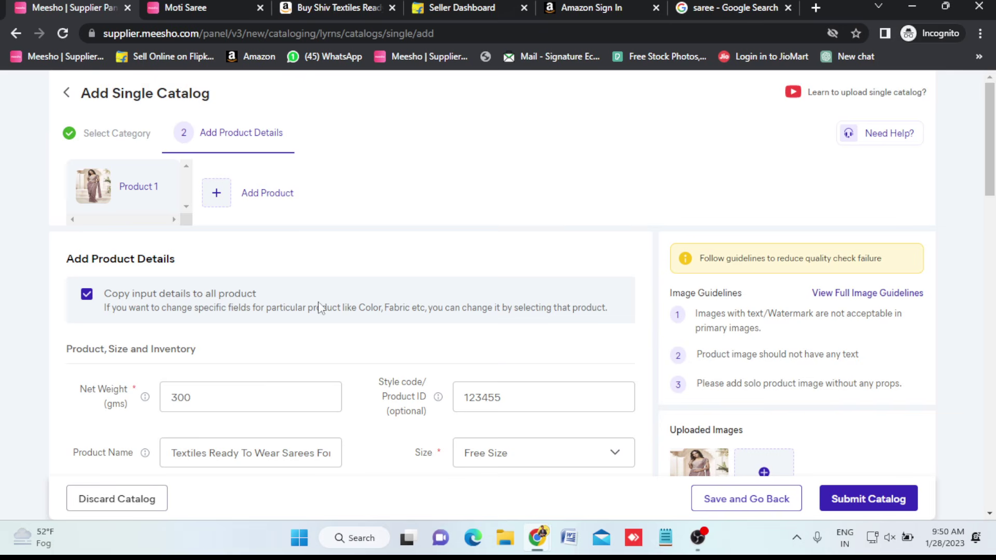
pyautogui.scroll(-1, 349, 345)
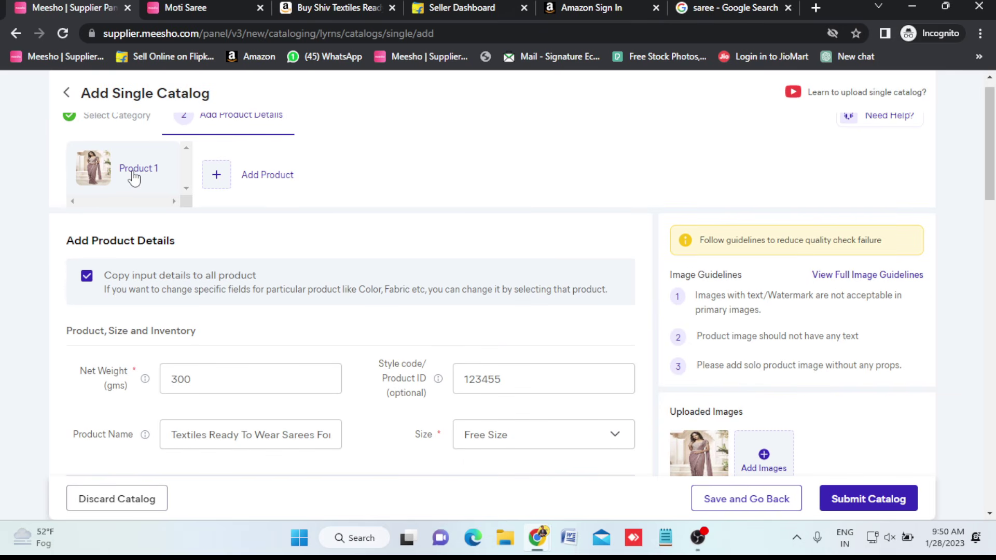
pyautogui.scroll(-5, 406, 421)
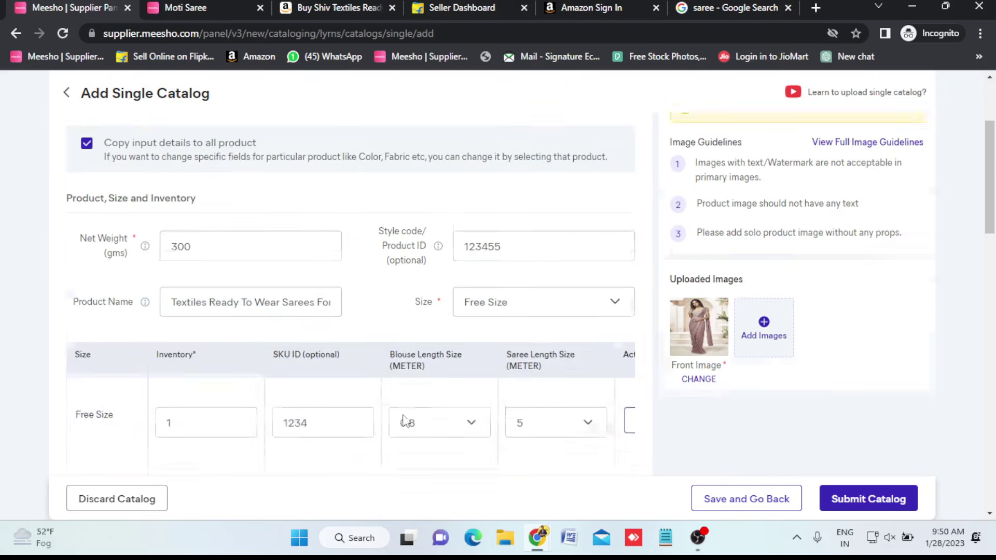
pyautogui.scroll(1, 406, 421)
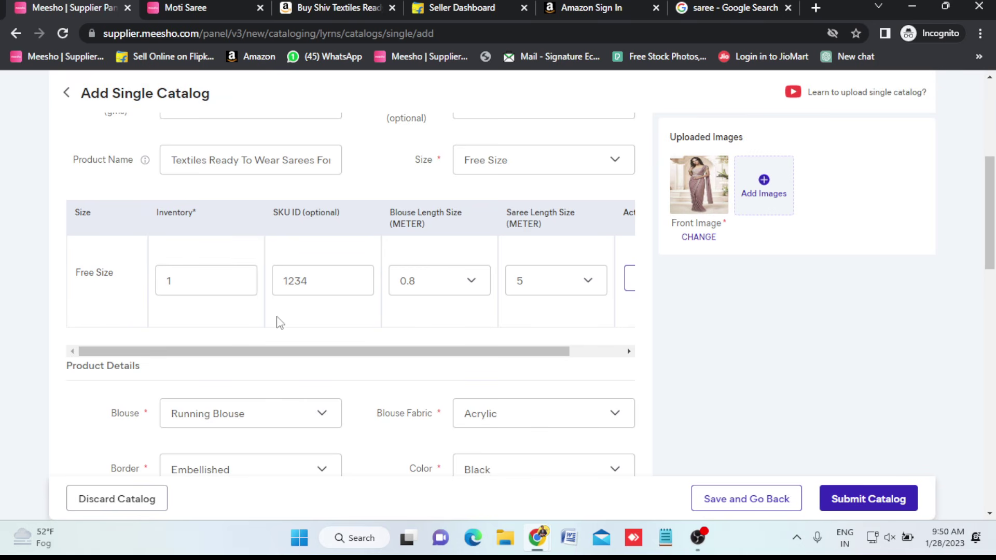
pyautogui.scroll(5, 322, 303)
pyautogui.click(197, 7)
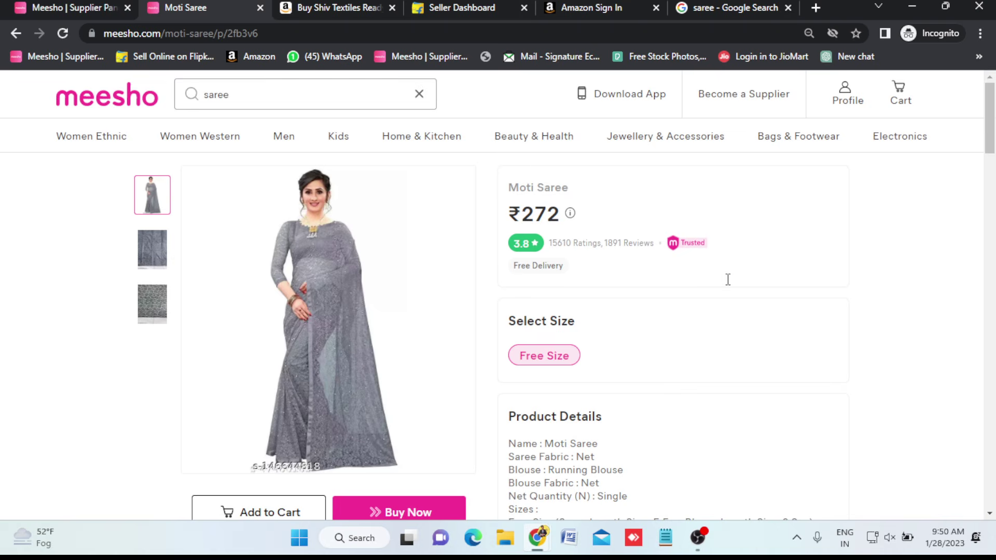
pyautogui.click(73, 7)
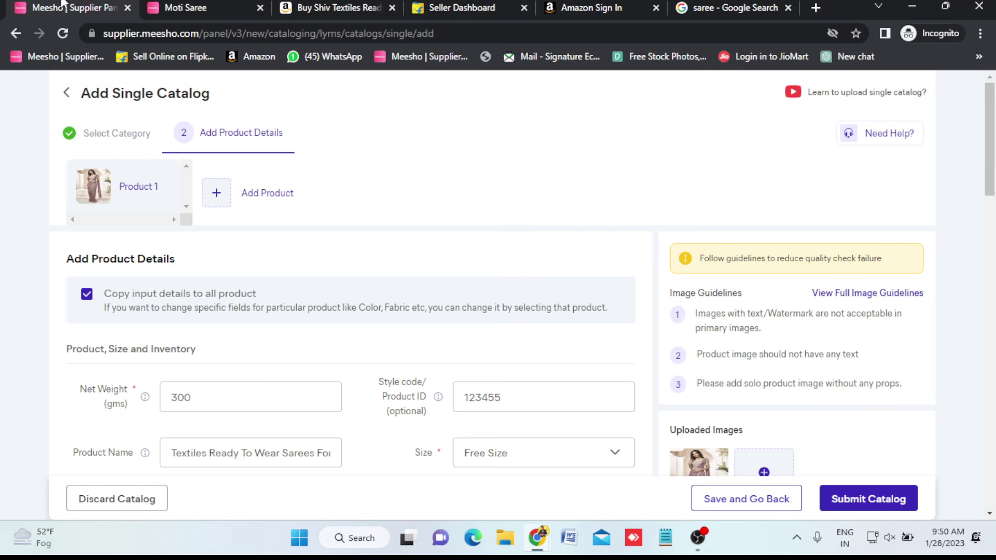
pyautogui.click(221, 197)
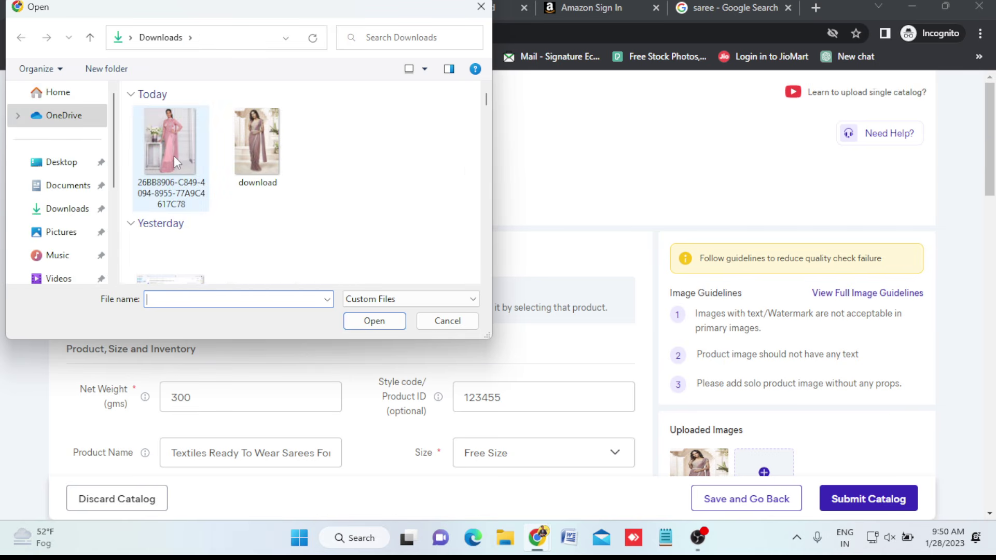
pyautogui.doubleClick(173, 155)
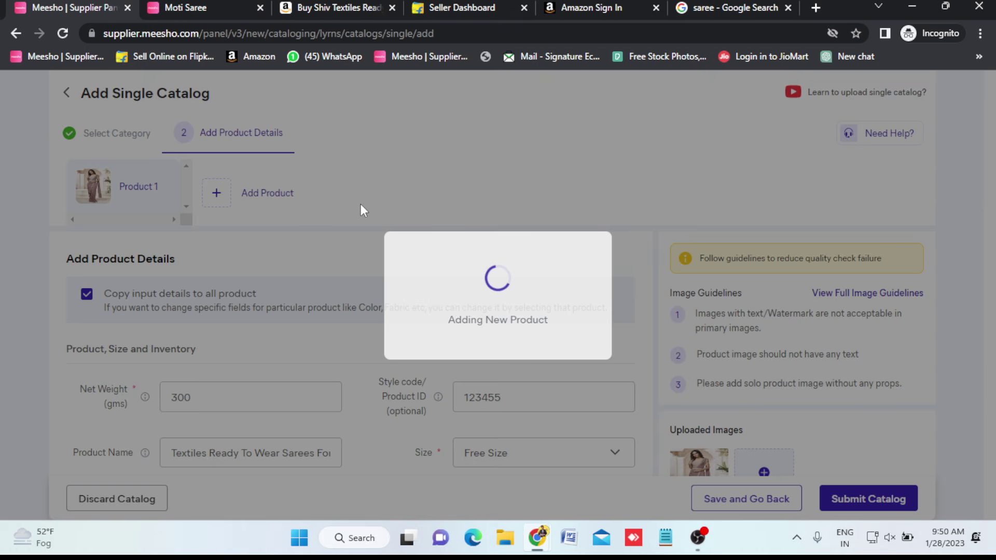
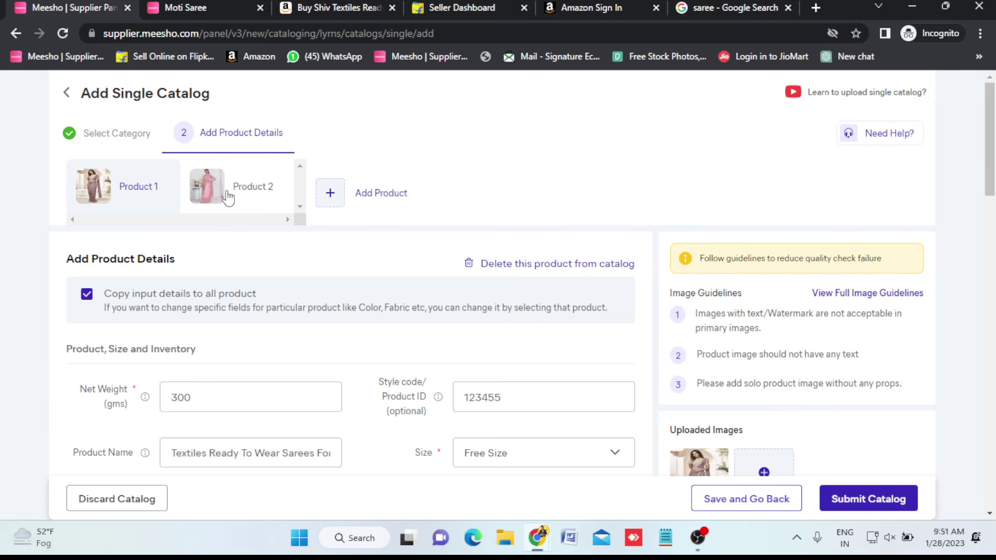
# Revisit the Moti Saree listing to see how a catalog's colour variants are grouped as similar products
pyautogui.click(185, 7)
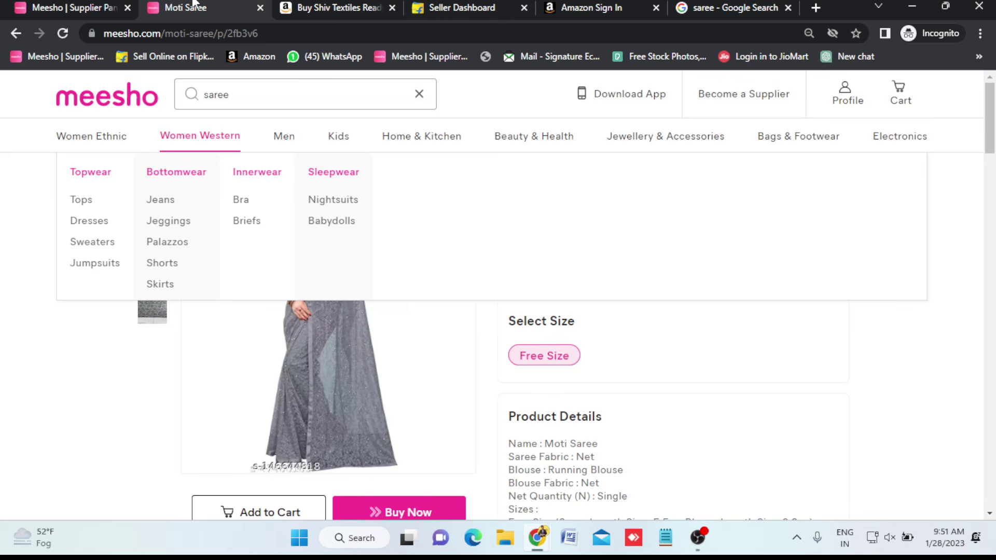
pyautogui.scroll(-3, 372, 415)
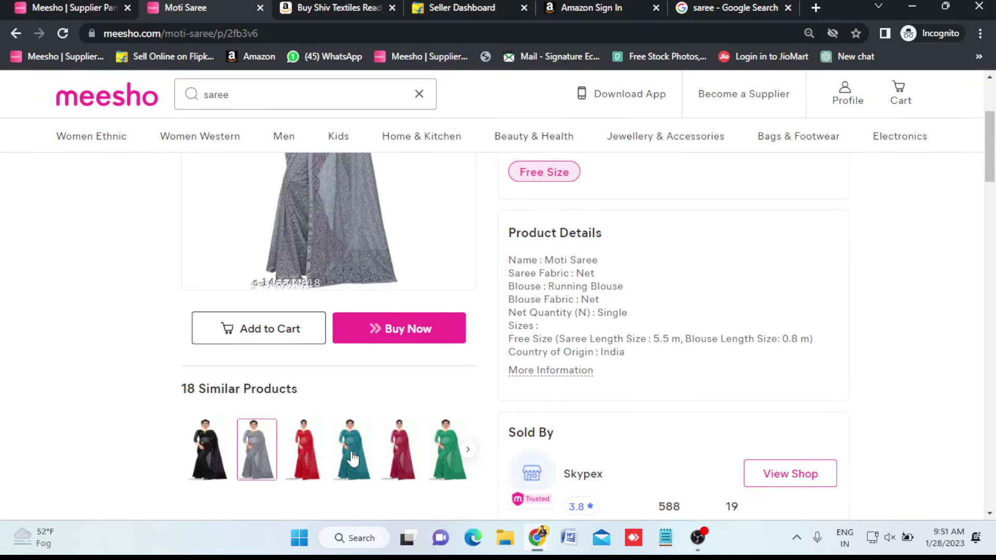
pyautogui.scroll(3, 453, 457)
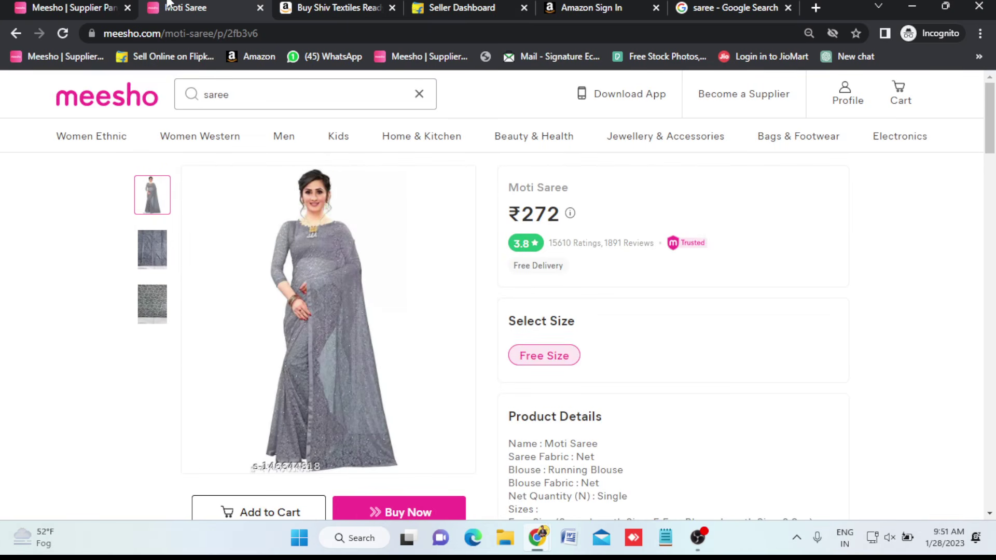
# Open Product 2 in the catalog form and look through its product detail, price, tax and other attribute fields
pyautogui.click(78, 7)
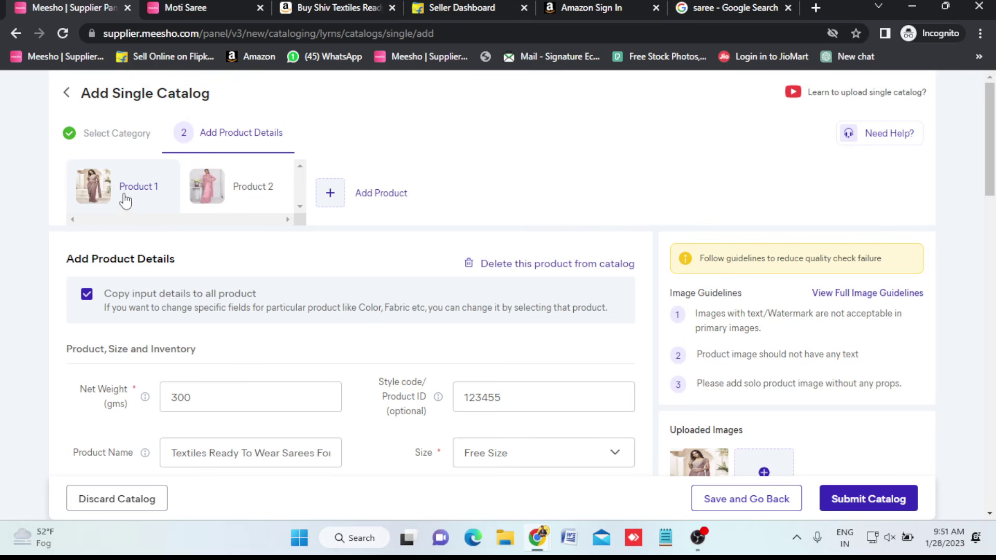
pyautogui.click(238, 196)
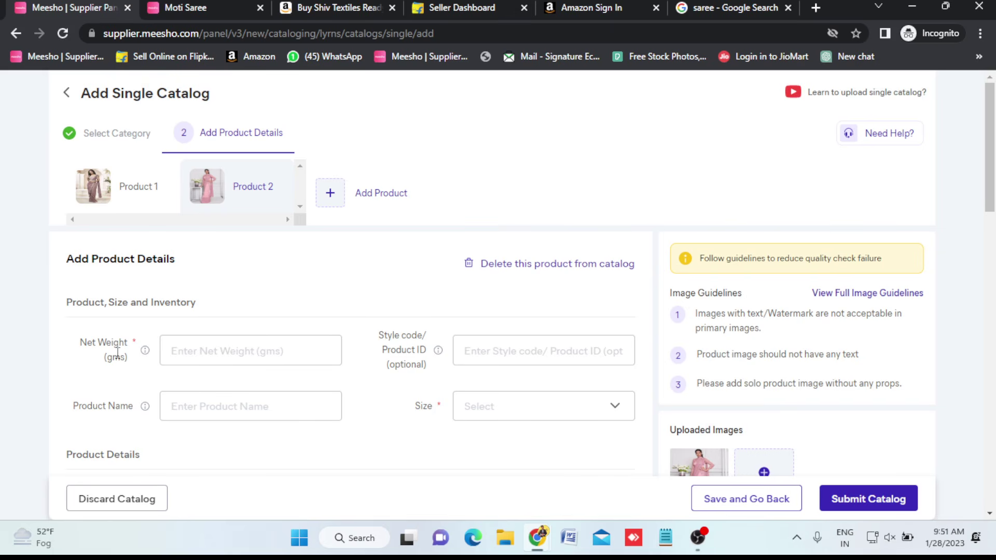
pyautogui.click(184, 351)
pyautogui.scroll(-8, 259, 358)
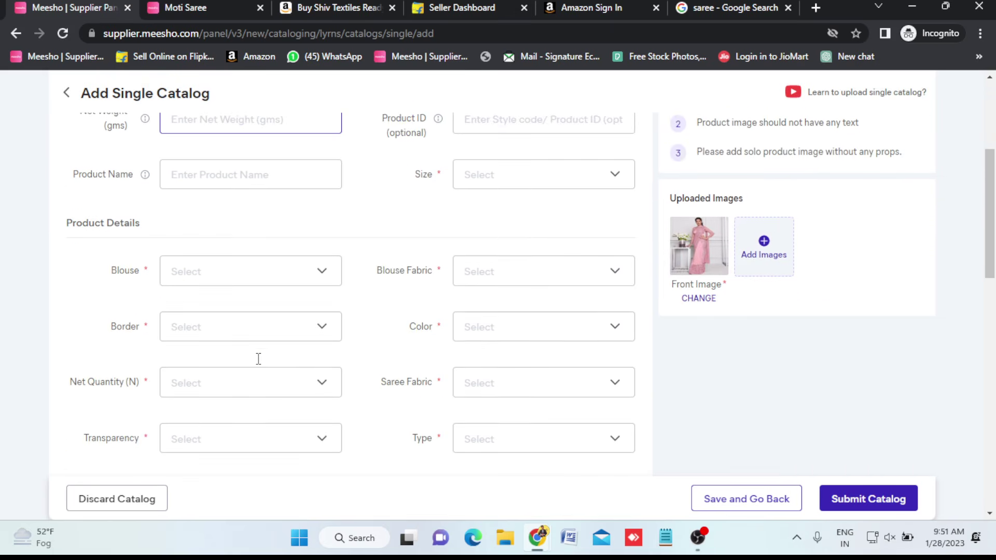
pyautogui.scroll(-10, 259, 358)
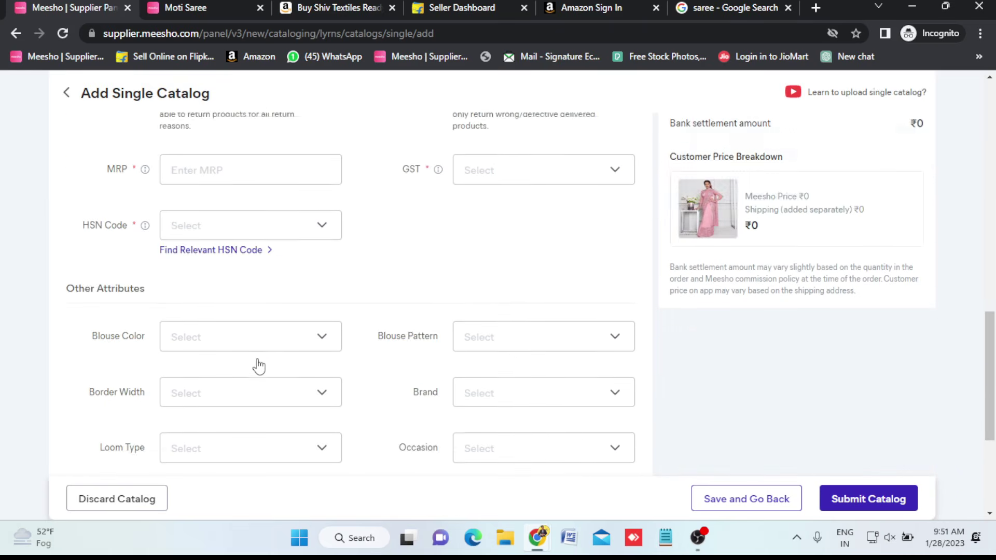
pyautogui.scroll(-2, 258, 363)
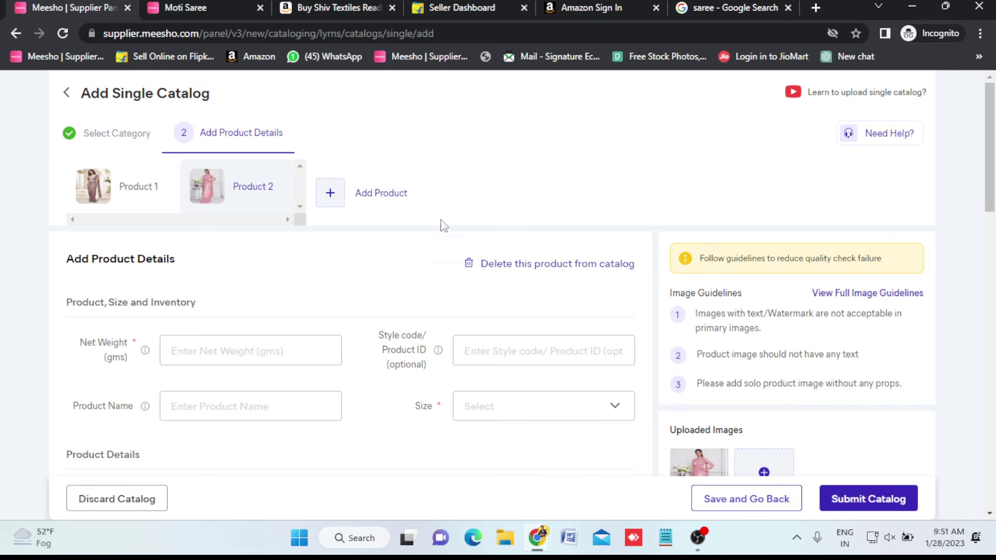
pyautogui.scroll(-7, 296, 239)
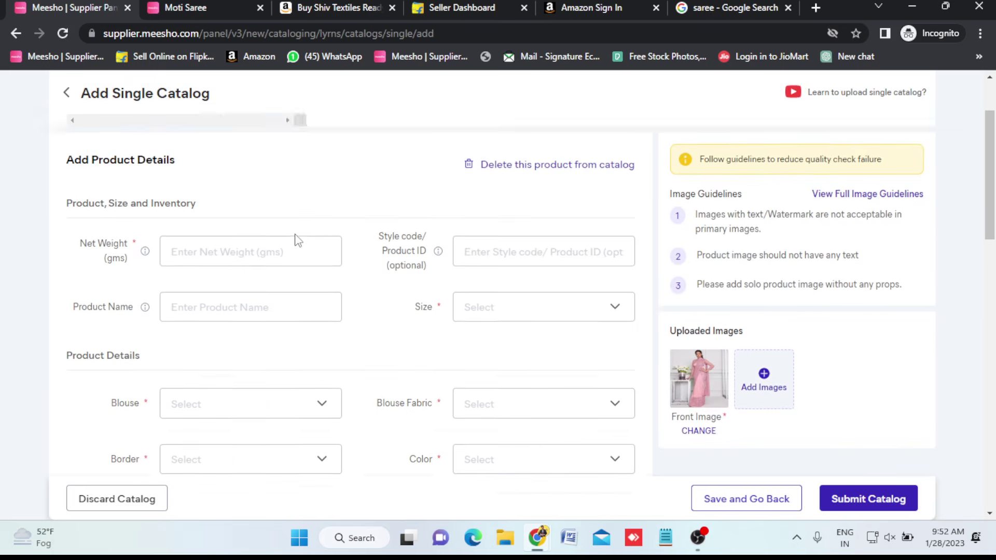
# Delete Product 2, the pink saree, from the catalog and confirm its removal
pyautogui.scroll(6, 295, 241)
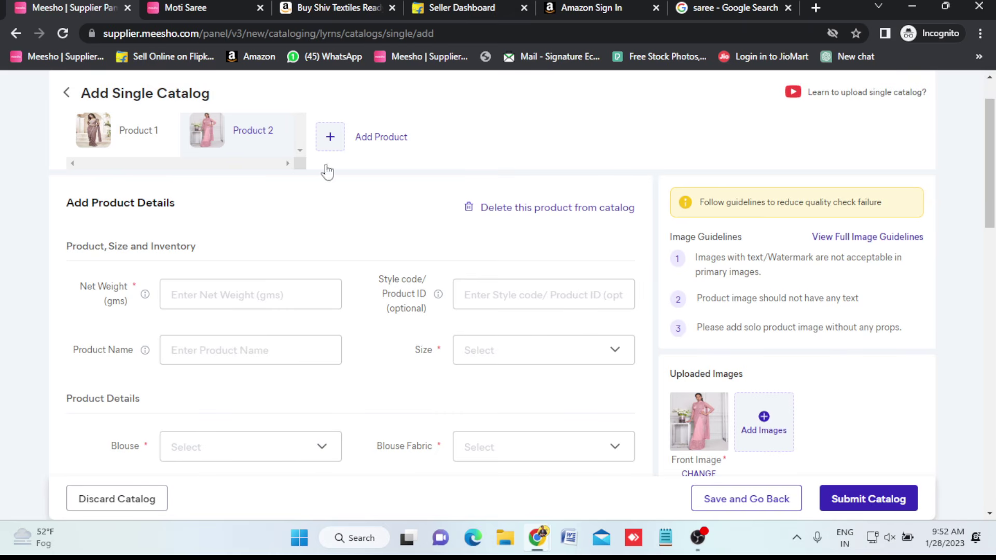
pyautogui.click(536, 207)
pyautogui.click(601, 330)
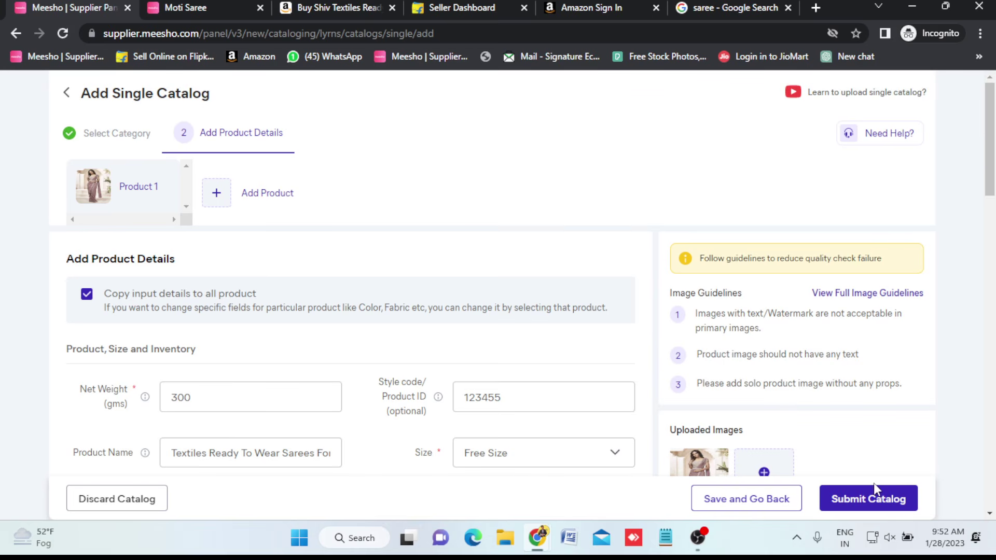
# Review Product 1's size, inventory, product detail, price and tax fields before submission
pyautogui.scroll(-8, 517, 431)
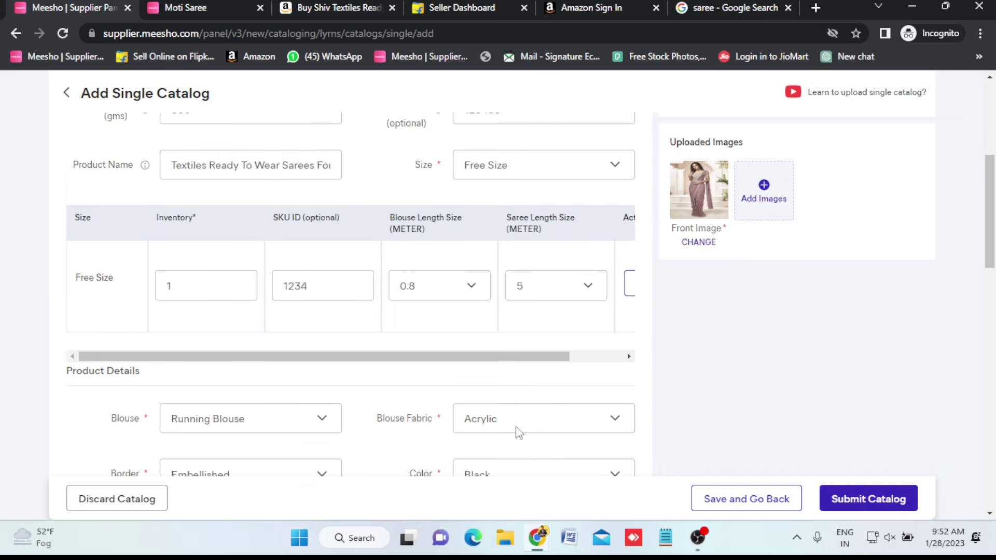
pyautogui.scroll(-8, 517, 433)
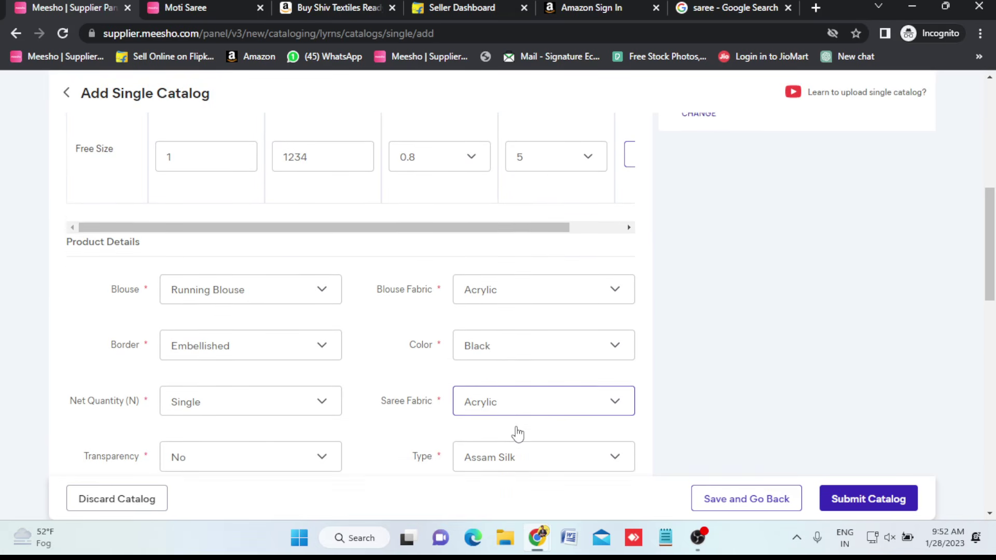
pyautogui.scroll(-6, 517, 433)
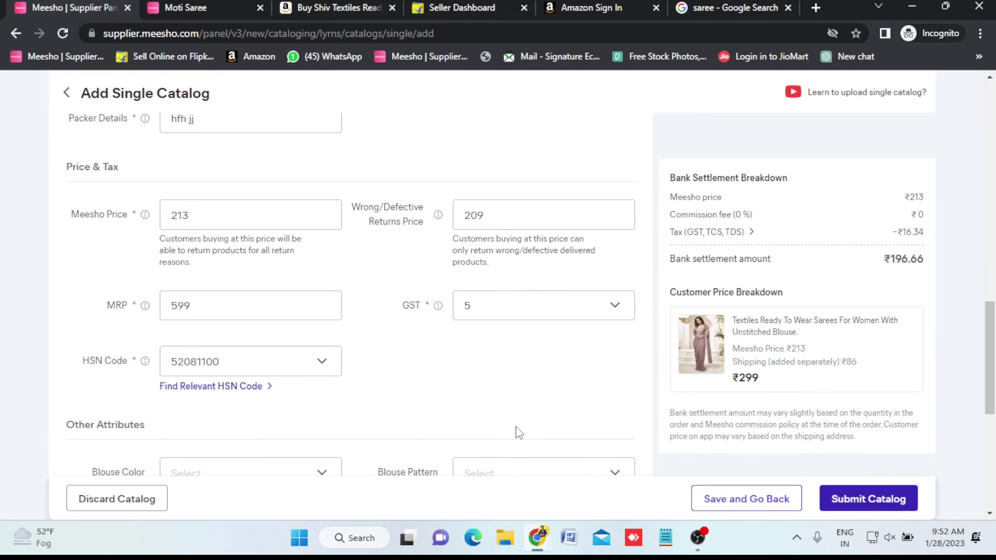
pyautogui.scroll(20, 518, 432)
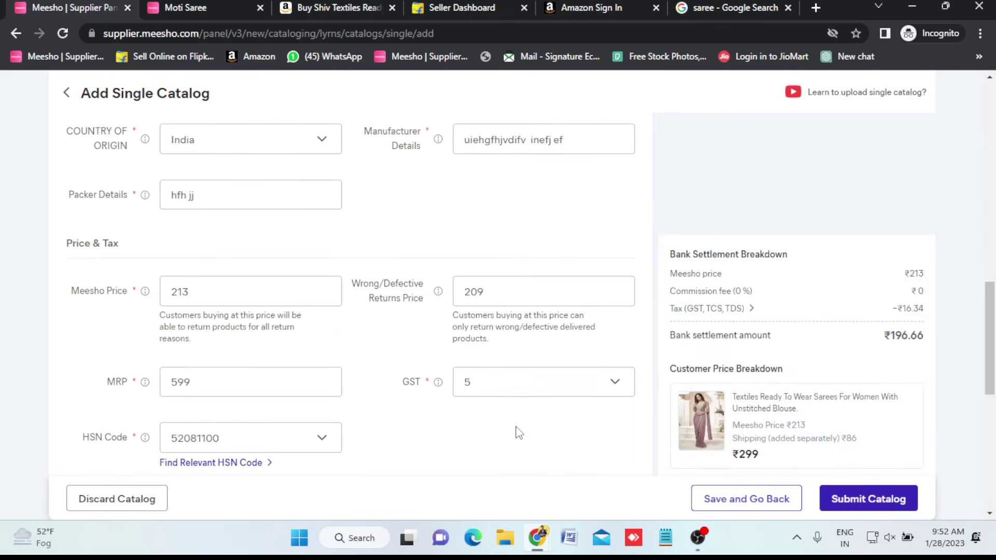
pyautogui.scroll(5, 519, 432)
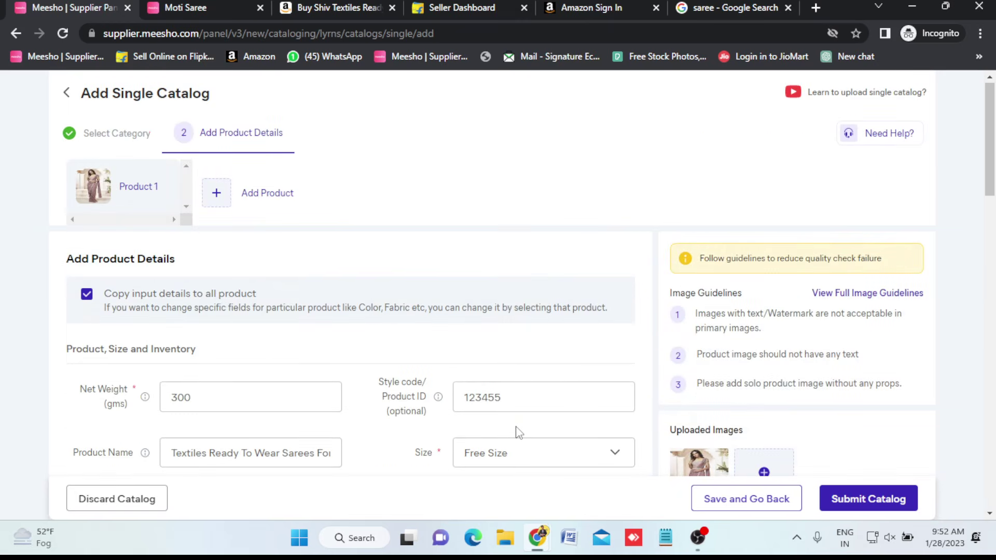
pyautogui.click(519, 438)
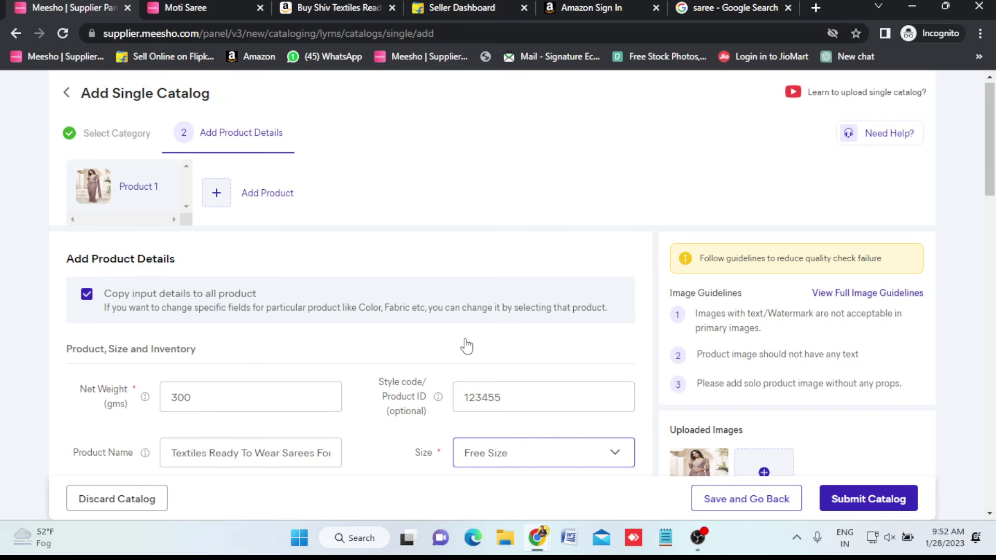
# Start submitting the saree catalog for quality check, cancel at the confirmation, and glance over Product 1's details again
pyautogui.click(869, 503)
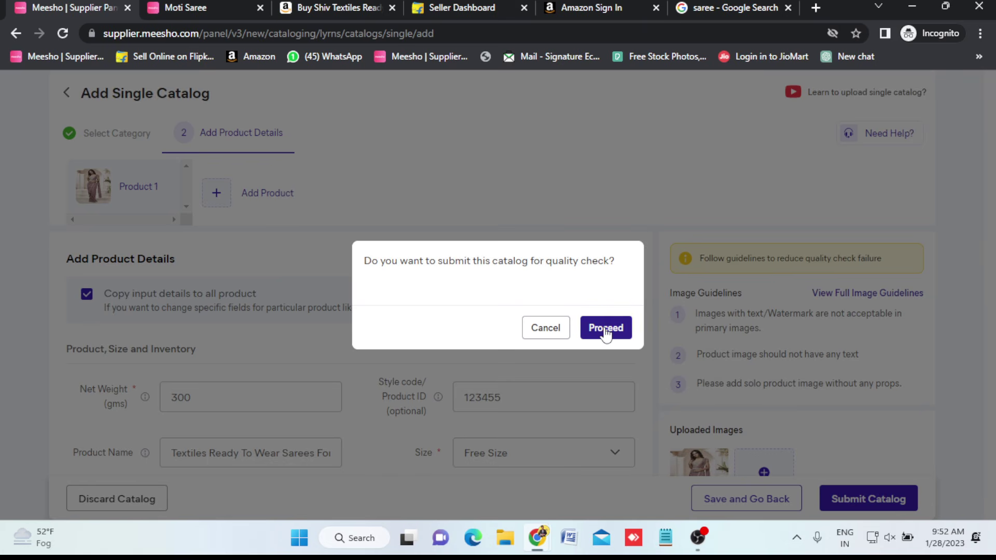
pyautogui.click(556, 331)
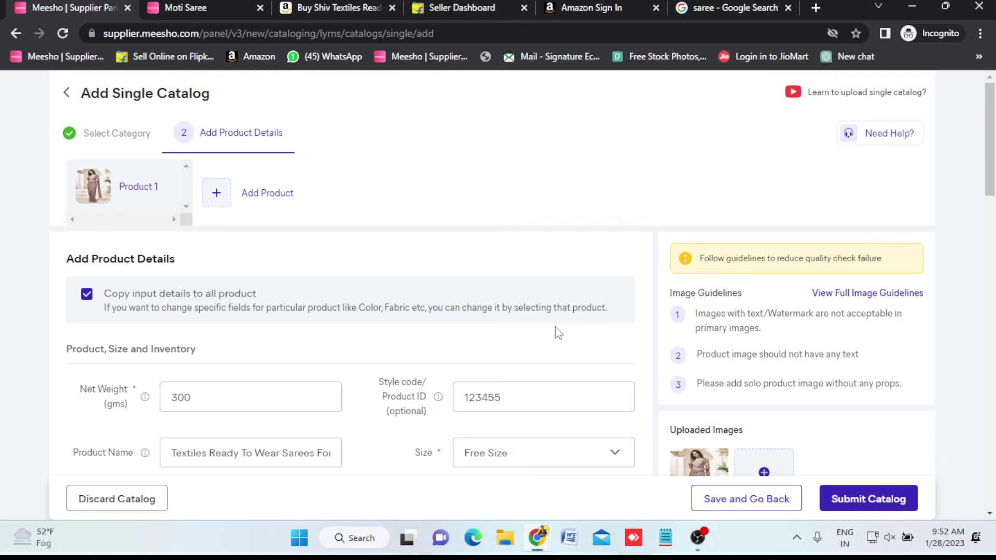
pyautogui.scroll(-5, 312, 434)
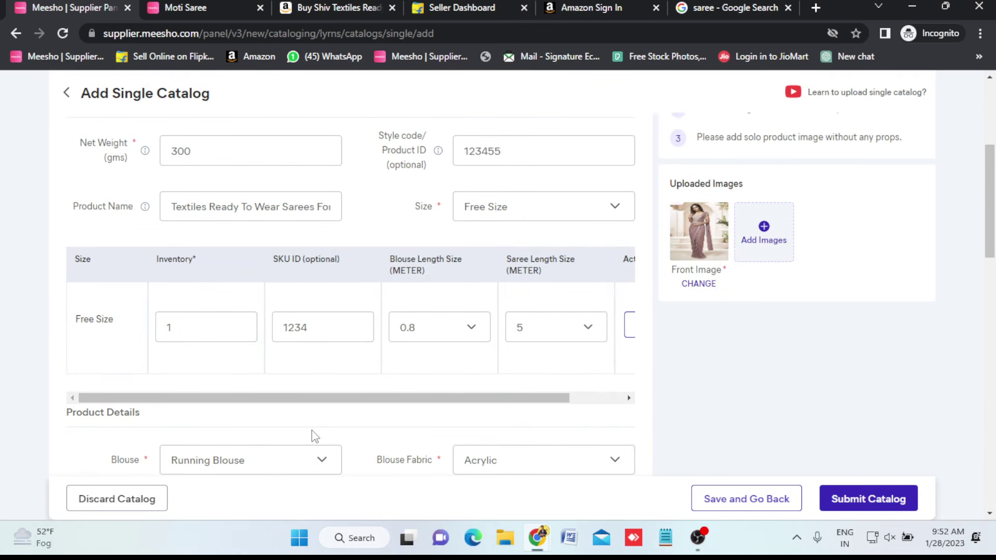
pyautogui.scroll(5, 313, 434)
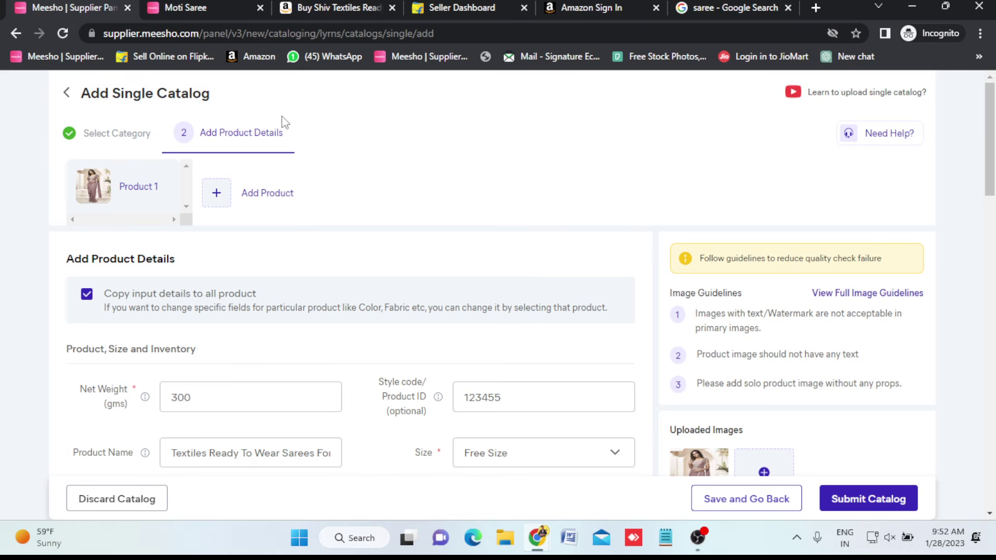
# Leave the catalog form for the catalog uploads page and look over the upload overview and single uploads list
pyautogui.click(68, 96)
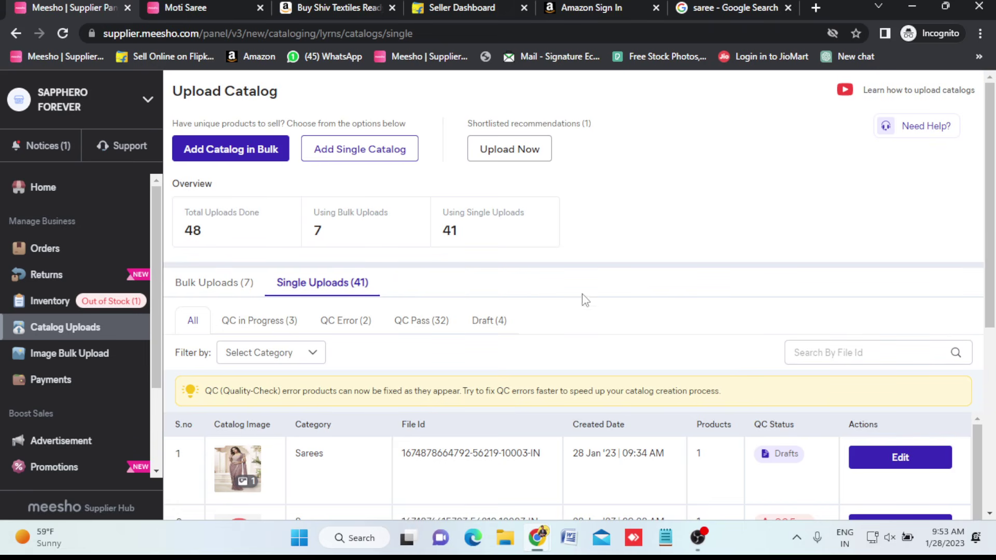
pyautogui.scroll(-2, 613, 328)
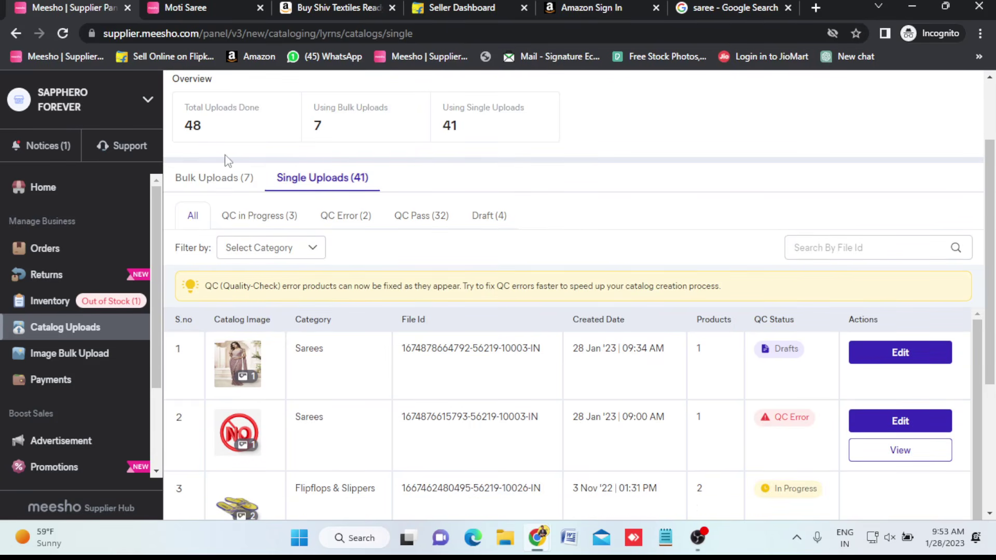
pyautogui.scroll(2, 427, 247)
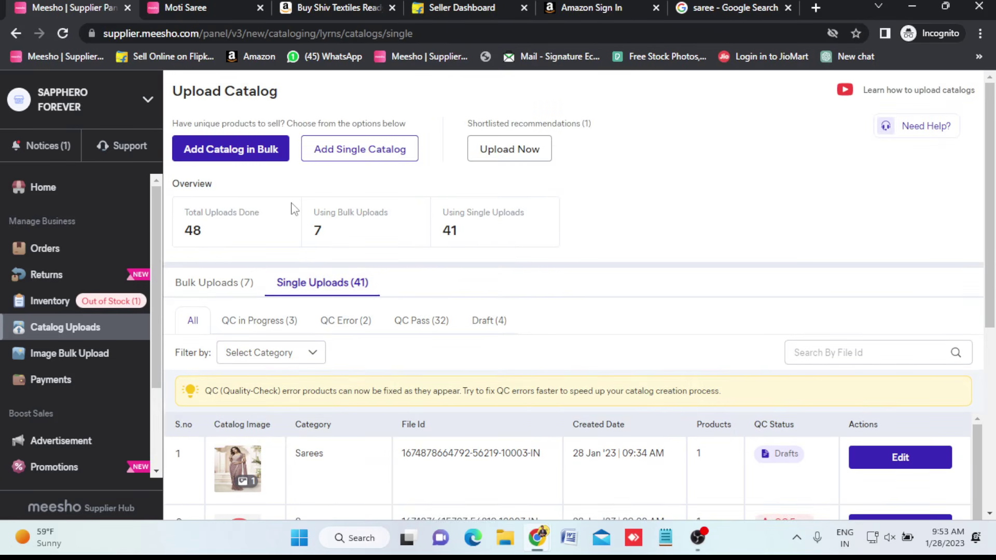
pyautogui.scroll(-3, 498, 270)
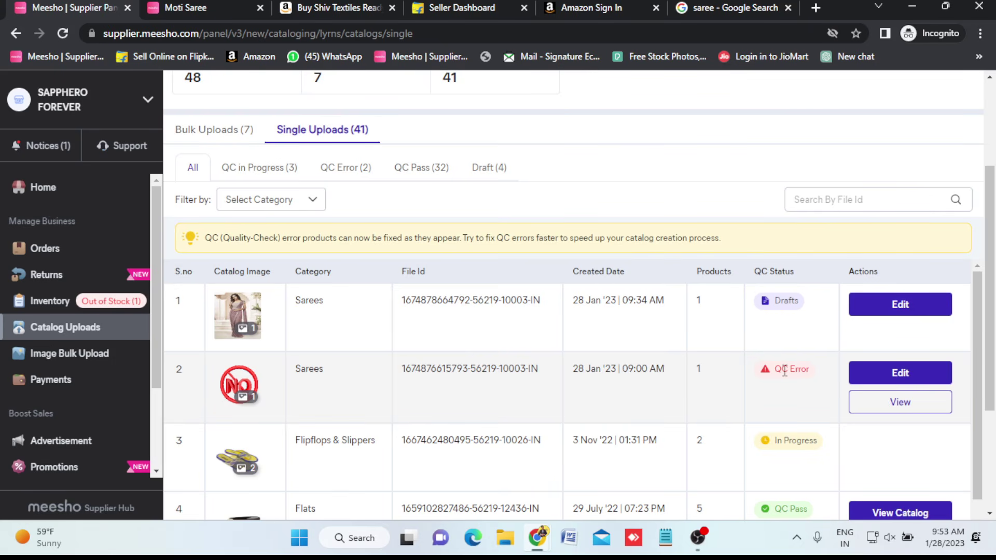
# View the error details of the saree catalog marked QC Error, then close them
pyautogui.click(901, 406)
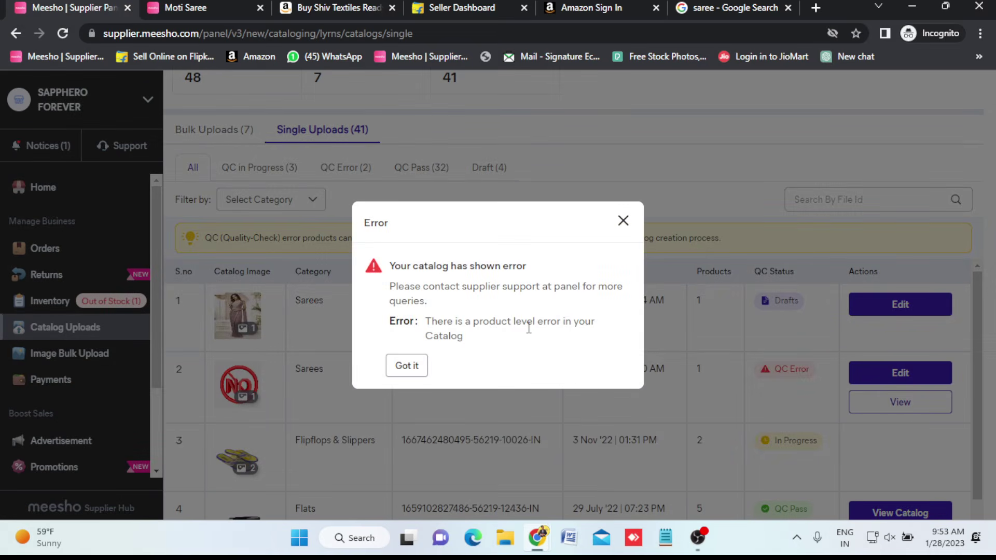
pyautogui.tripleClick(427, 322)
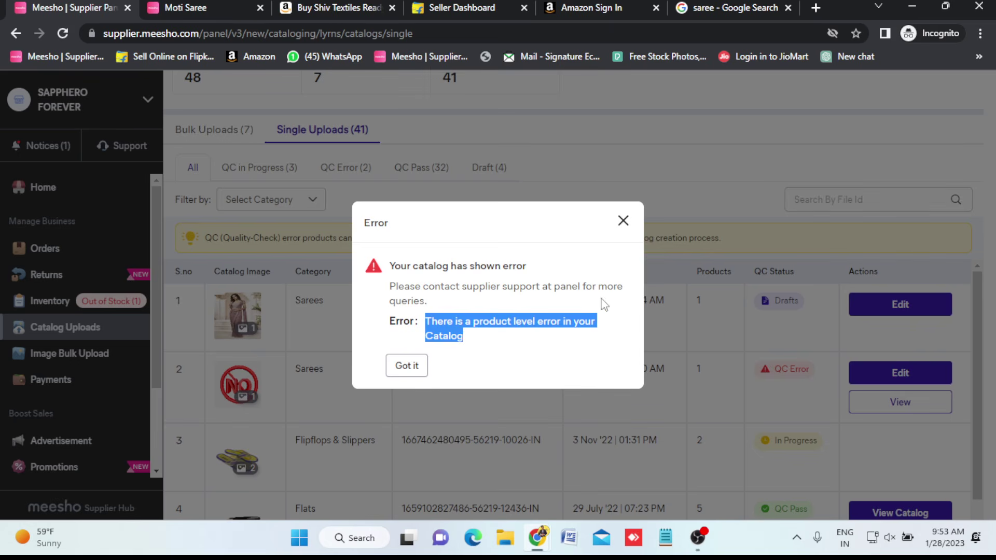
pyautogui.click(624, 222)
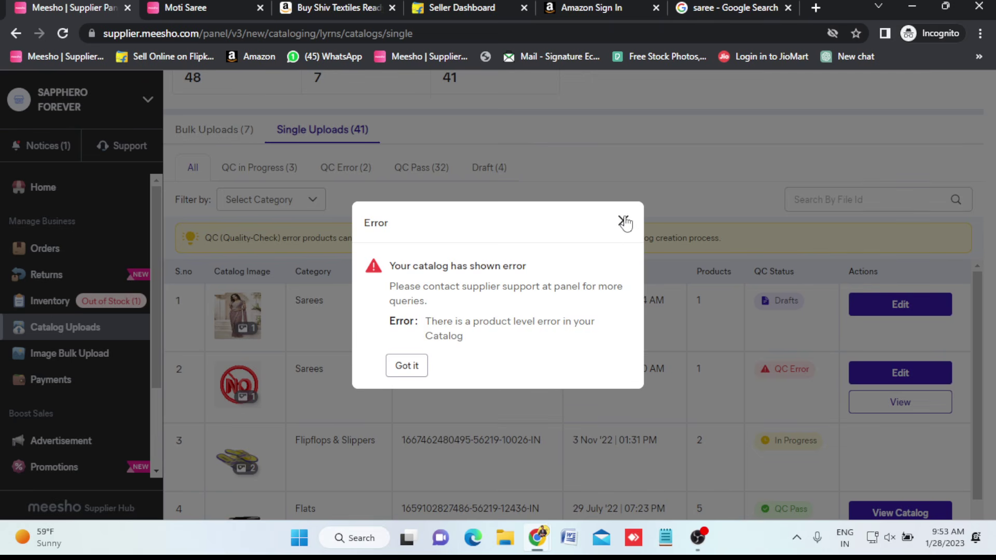
# Look through the QC statuses of the other single uploads in the list
pyautogui.scroll(-2, 574, 392)
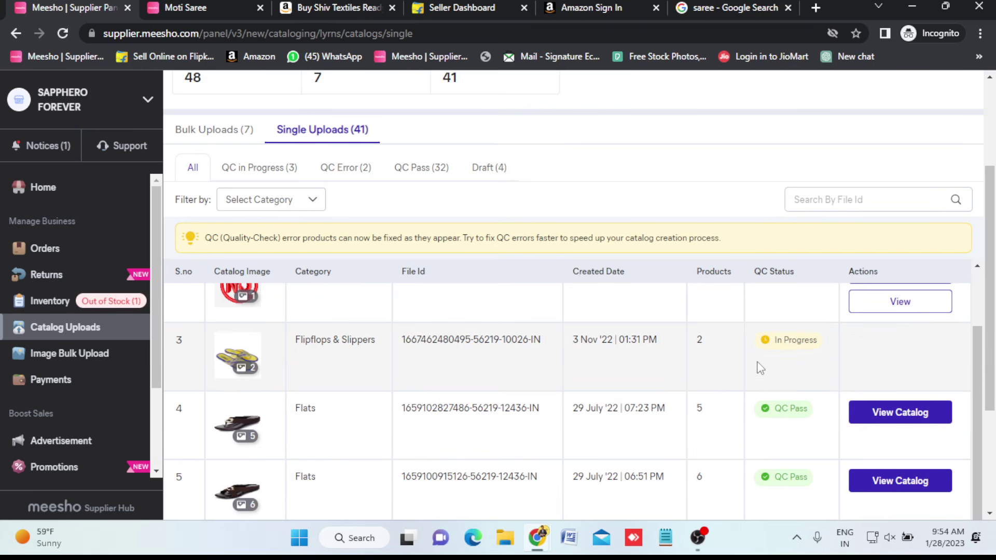
pyautogui.scroll(-4, 762, 446)
pyautogui.scroll(6, 766, 439)
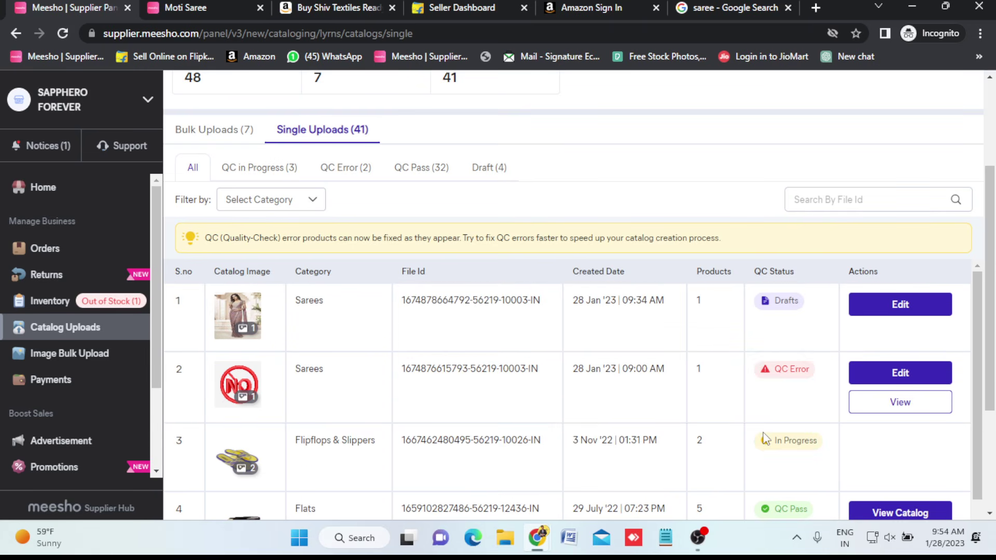
pyautogui.scroll(3, 765, 438)
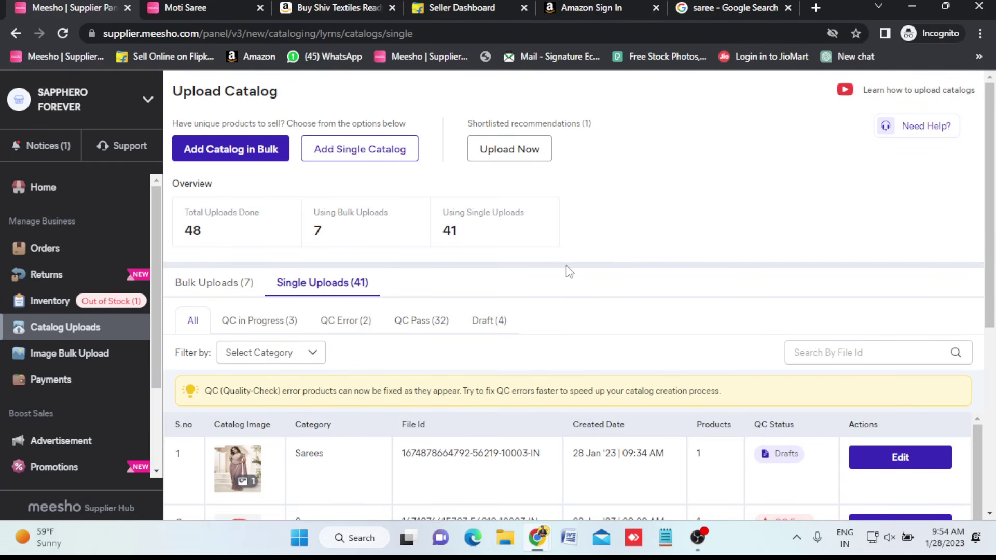